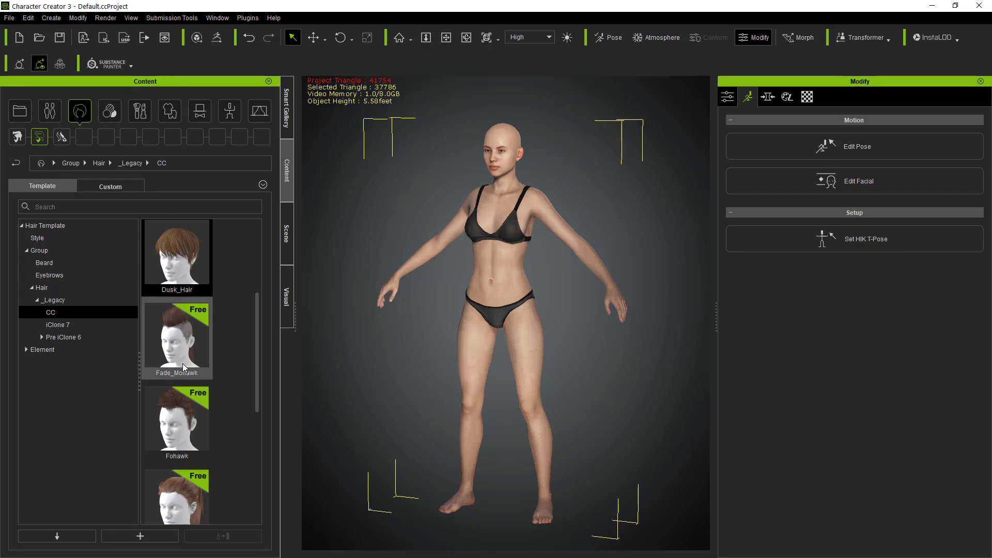
Step: Apply the Dusk_Hair hairstyle and the Boots_C shoes to the female character
drag(196, 293, 509, 230)
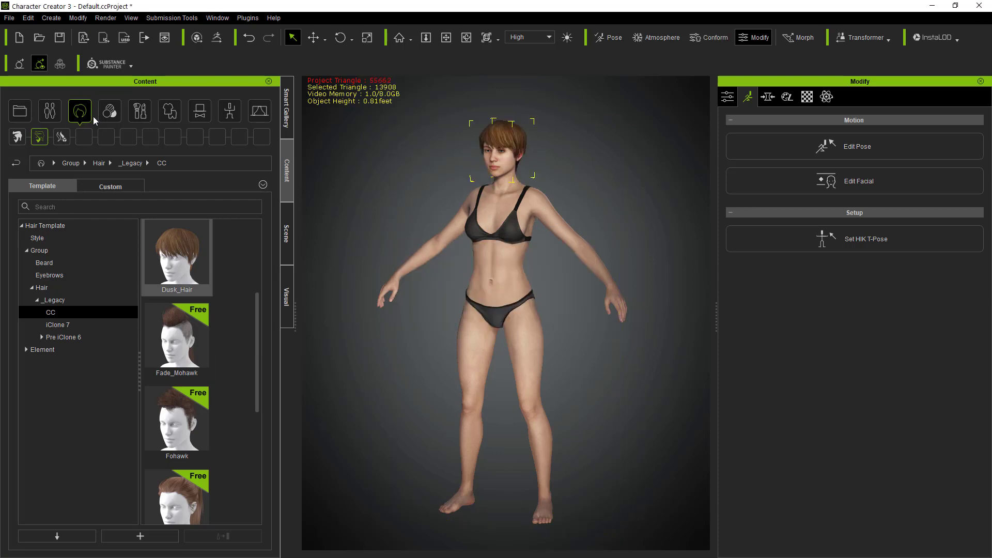
click(166, 111)
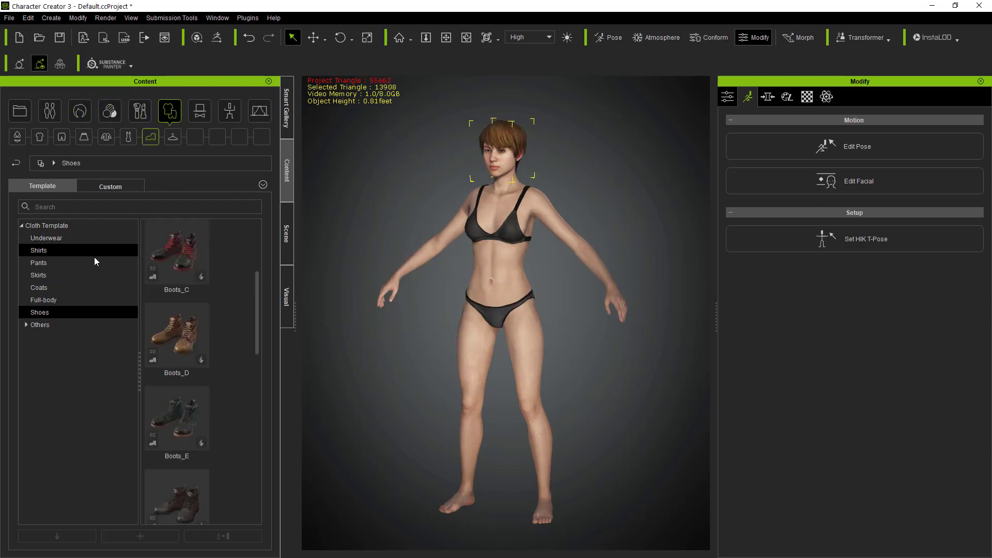
drag(171, 266, 511, 305)
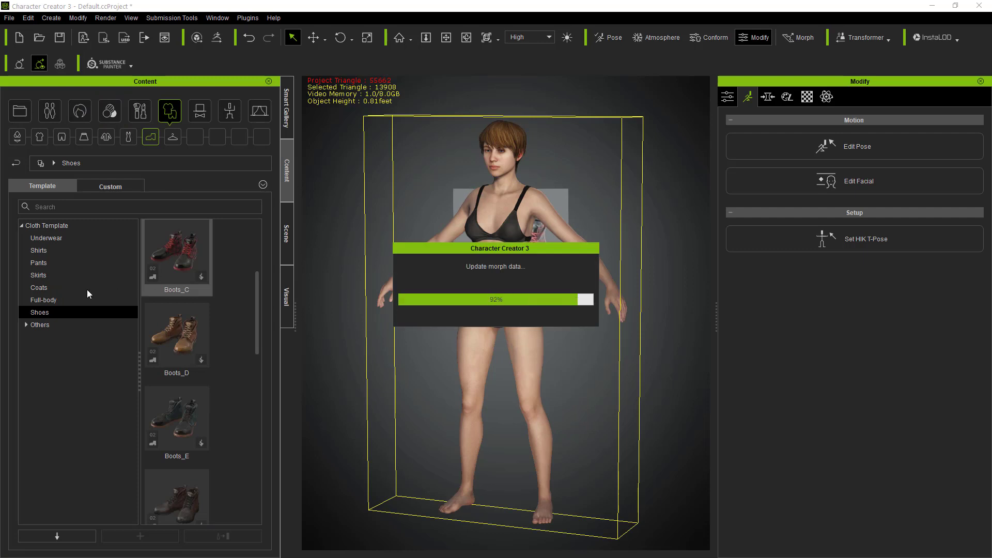
Step: Dress the character in the Low-rise Shorts and the Punk Shirt_A shirt
click(38, 263)
scroll(187, 392, down, 5)
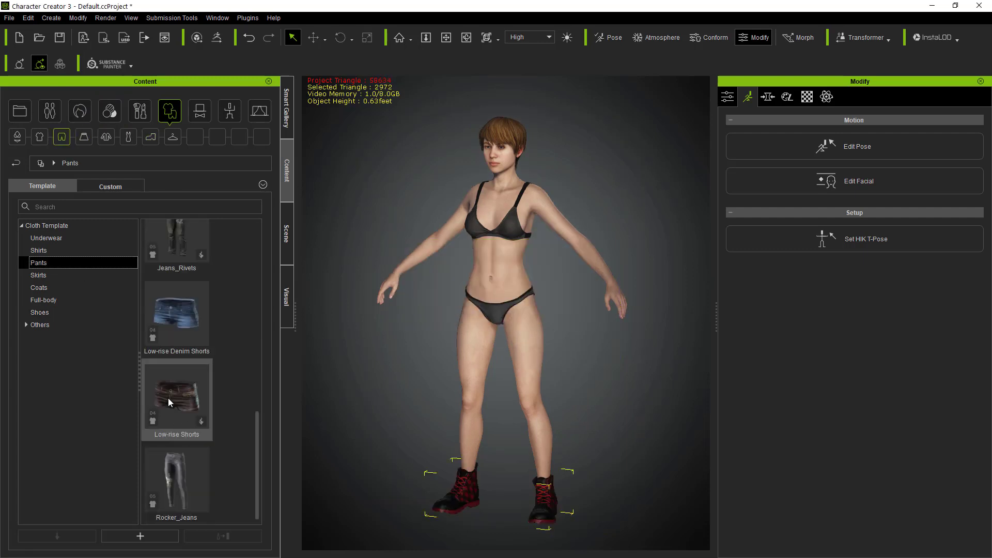
drag(169, 398, 507, 284)
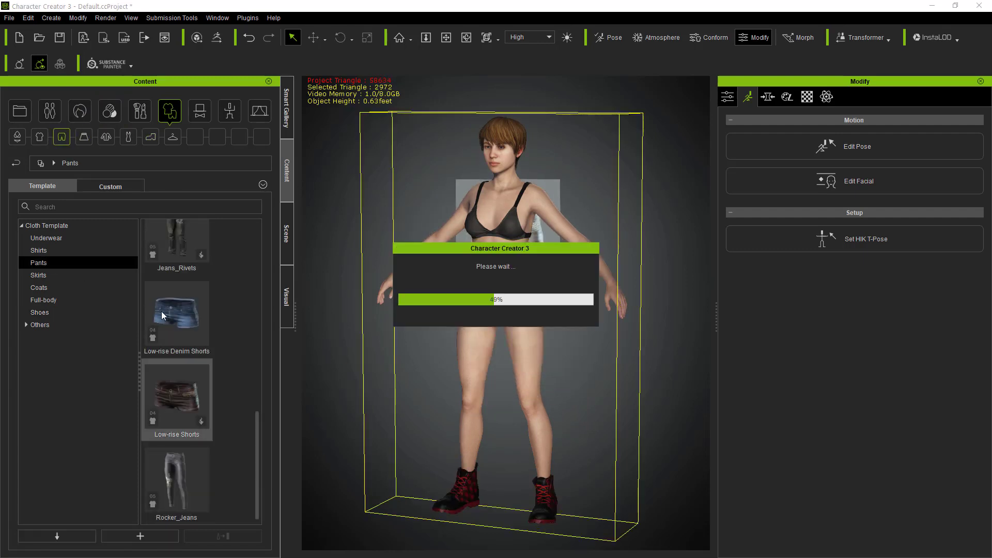
click(46, 251)
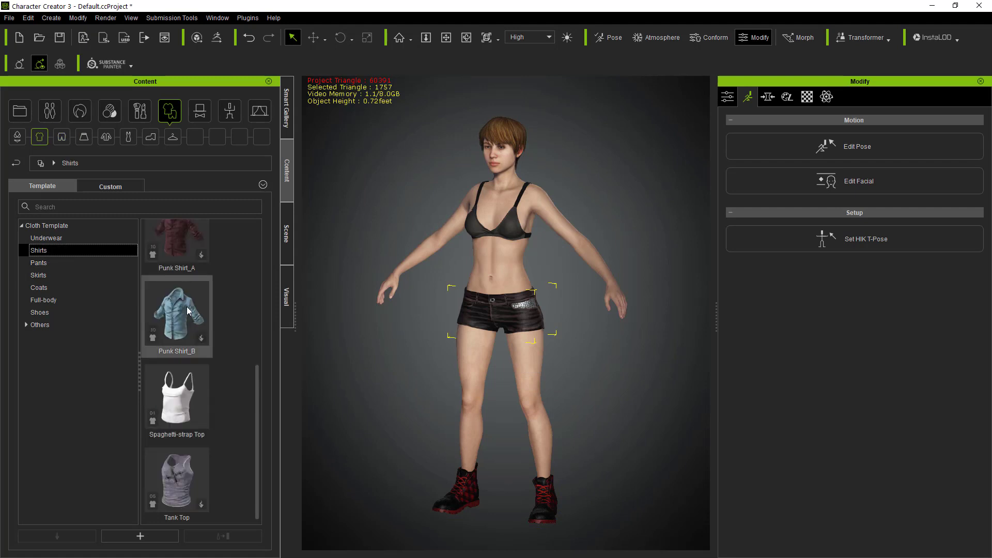
drag(177, 240, 490, 247)
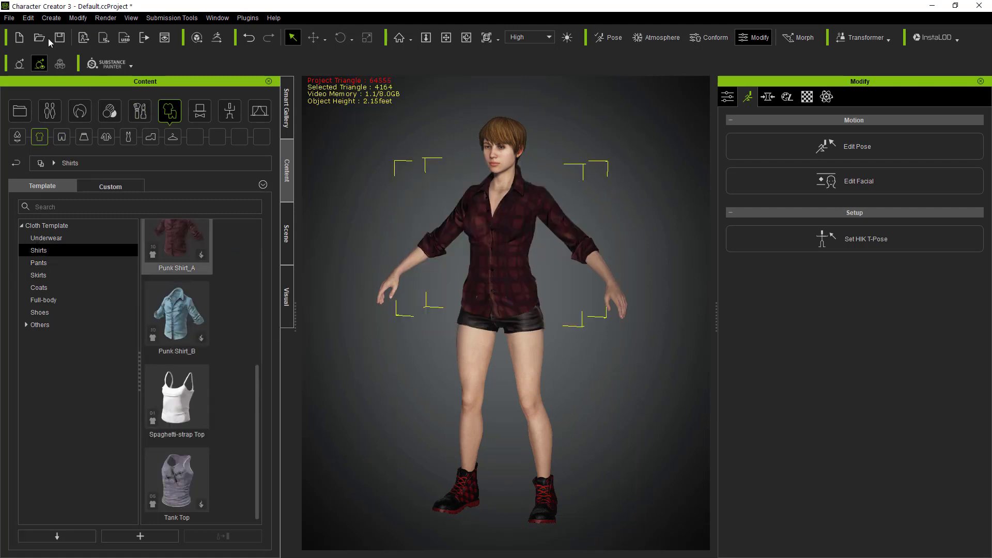
Step: Export the clothed character as an FBX file named rWoman in the ReallusionCC folder
click(9, 18)
mouse_move(36, 115)
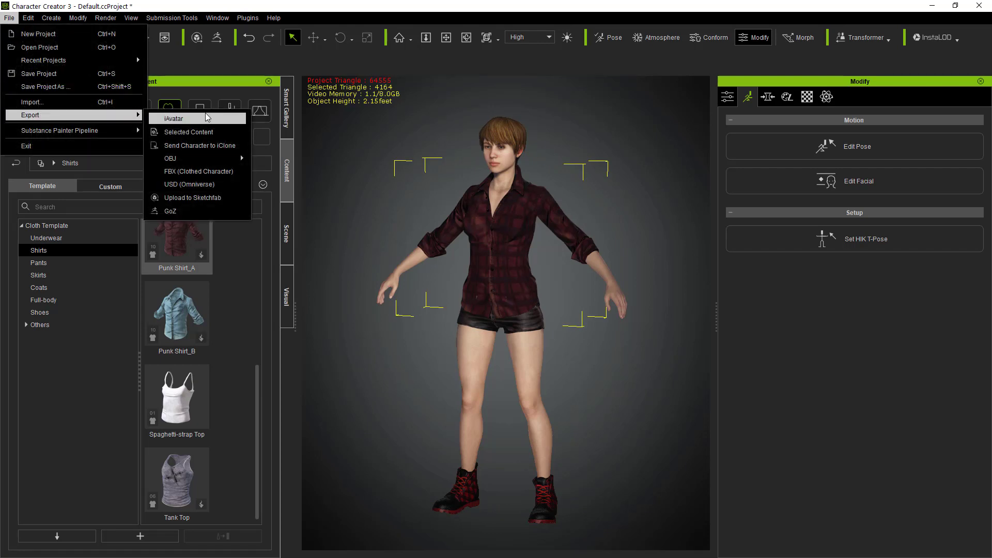
click(213, 171)
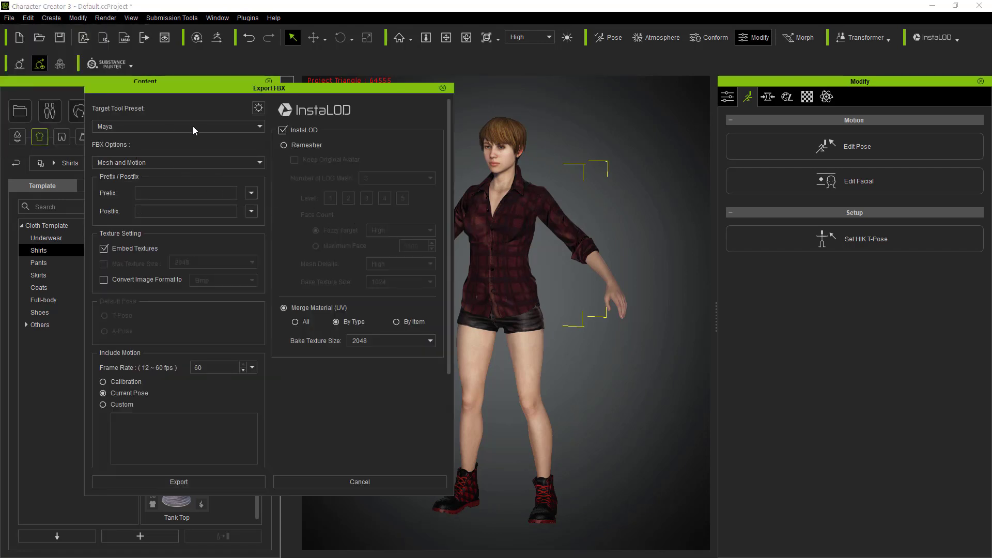
drag(222, 88, 203, 73)
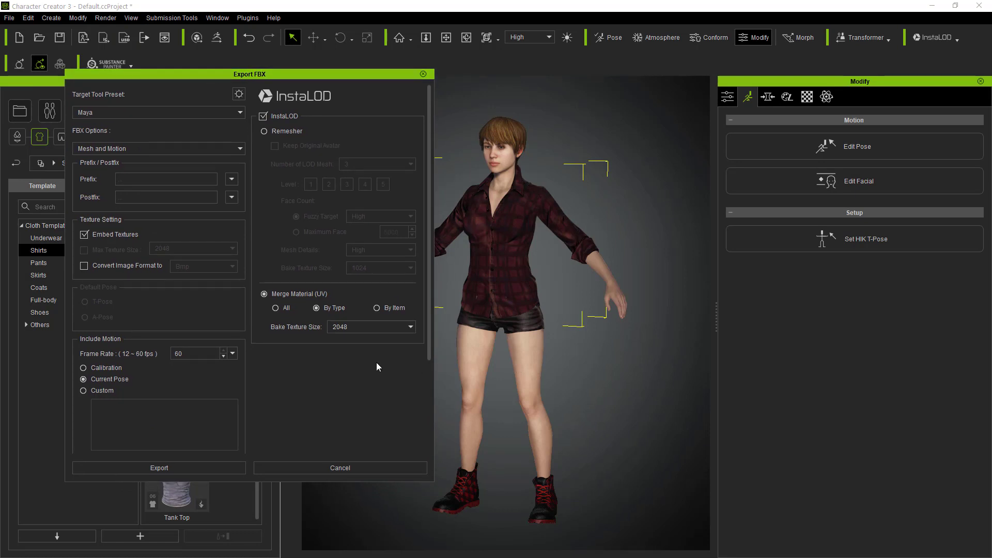
drag(150, 76, 132, 75)
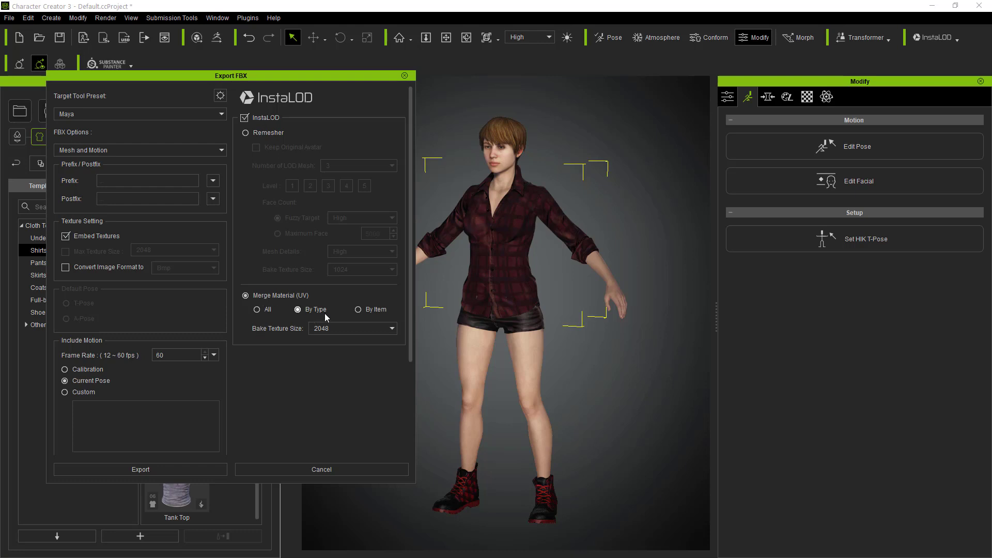
click(180, 466)
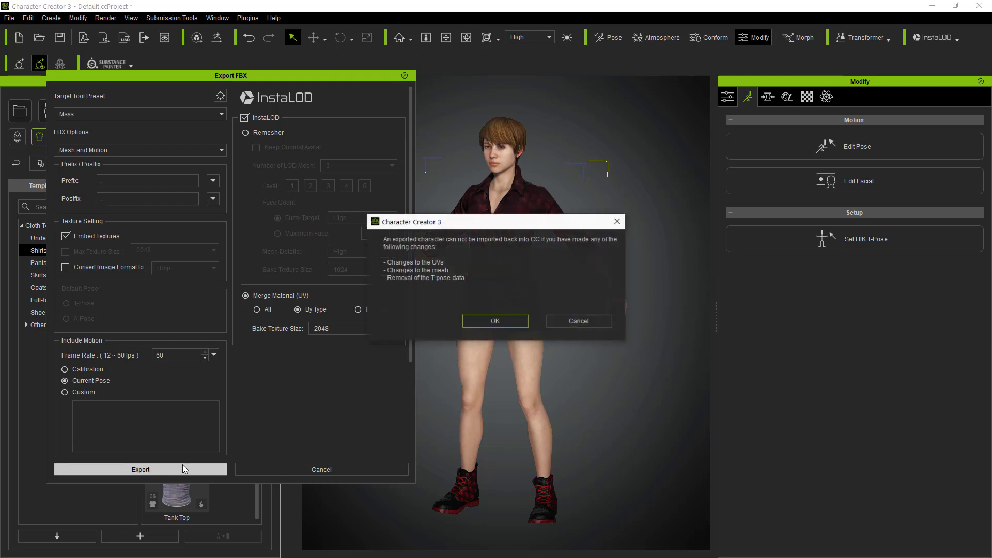
click(483, 324)
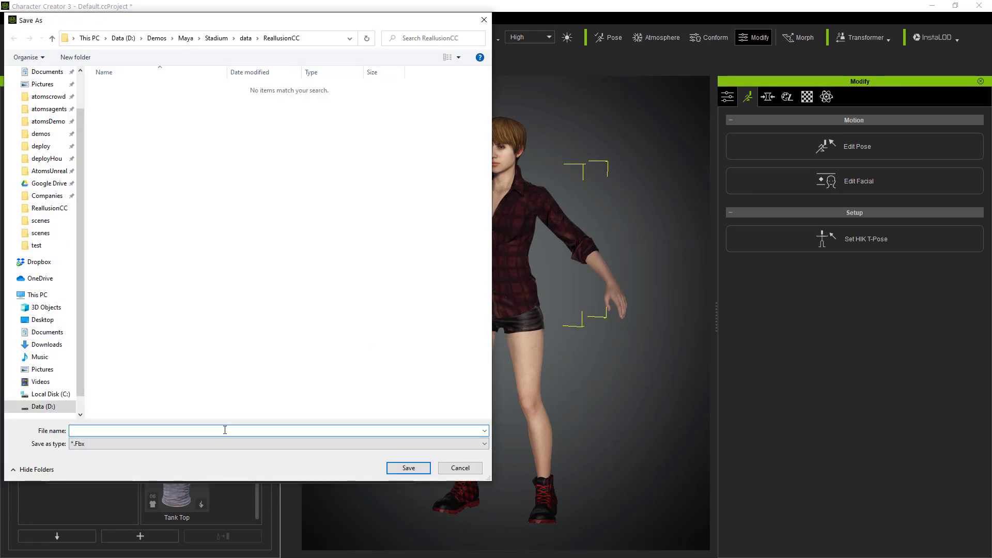
text(rWoman)
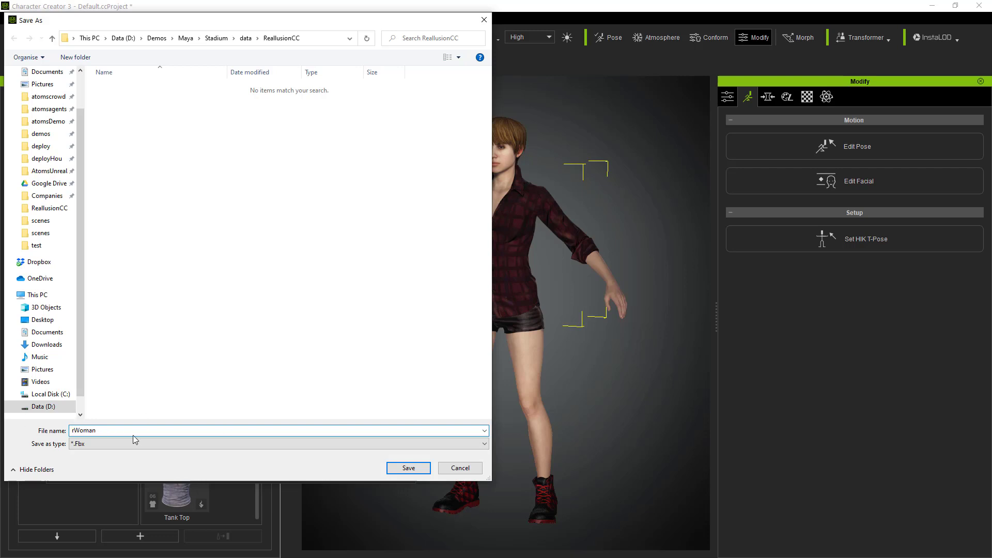
click(406, 468)
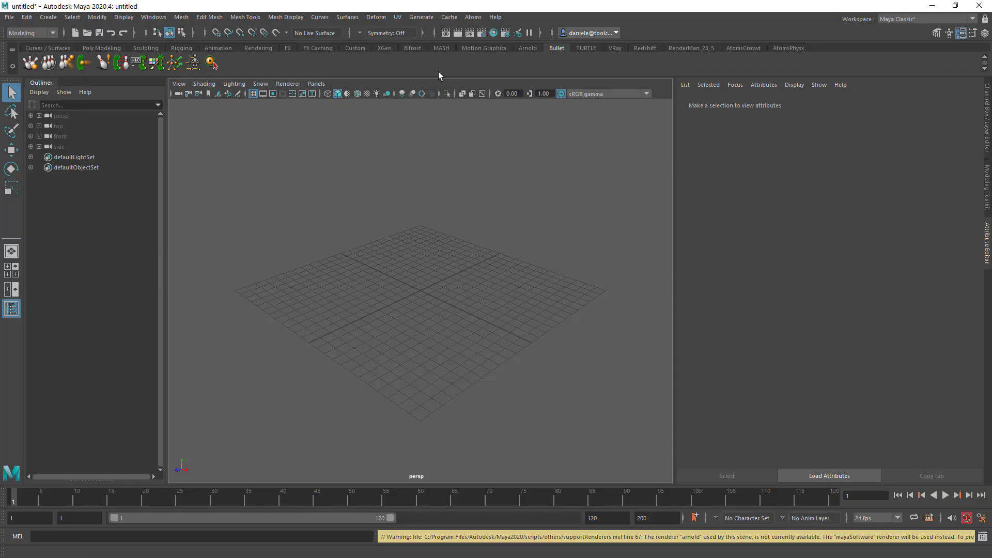
Step: Switch to Maya and open the Atoms Reallusion Character Creator Variation Builder
click(471, 17)
mouse_move(489, 86)
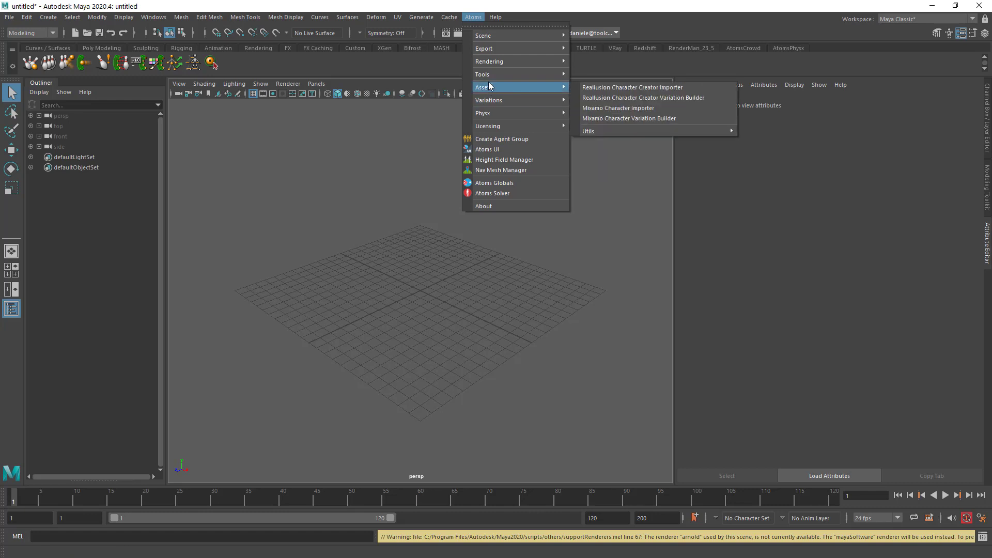
click(627, 98)
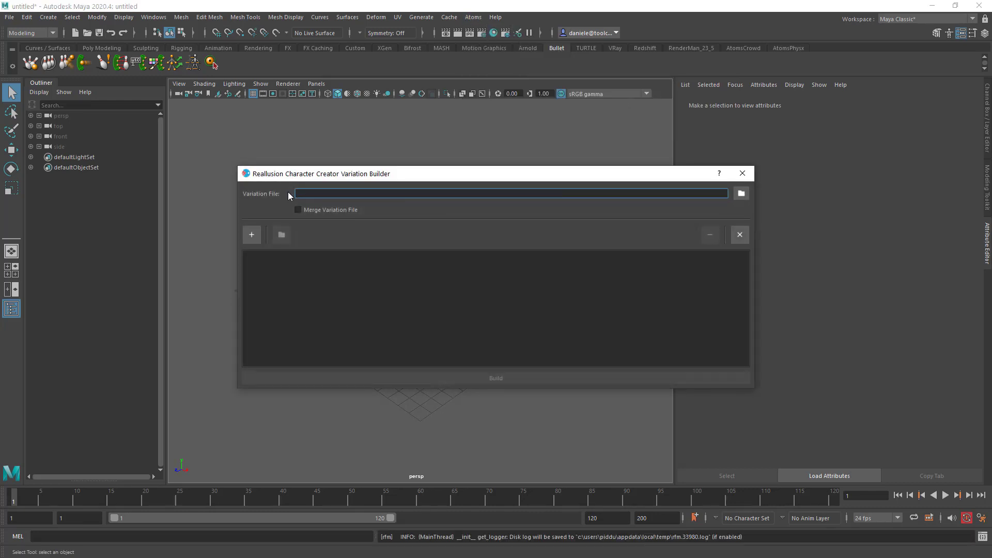
Step: Set the variation file to variation.json in a new folder named variations inside ReallusionCC
click(741, 194)
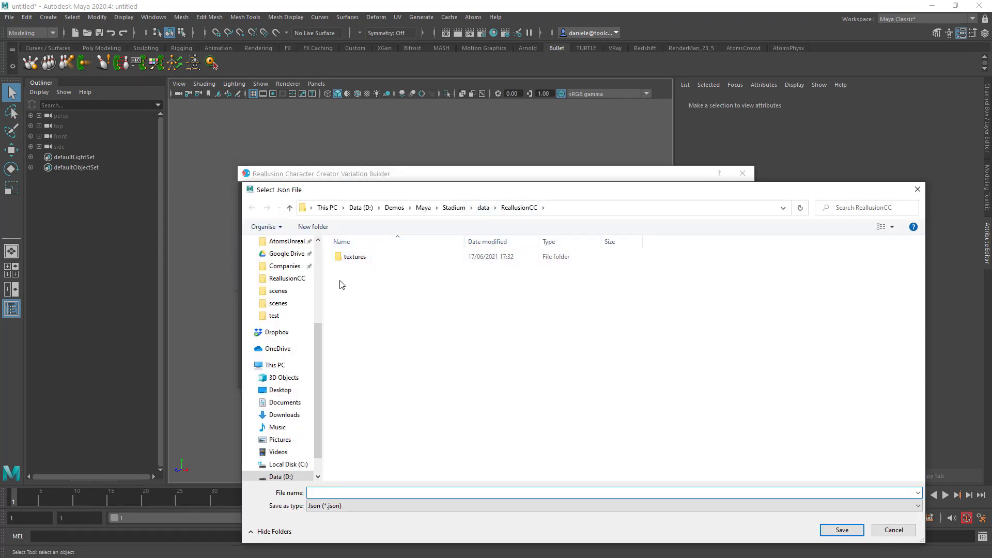
click(293, 227)
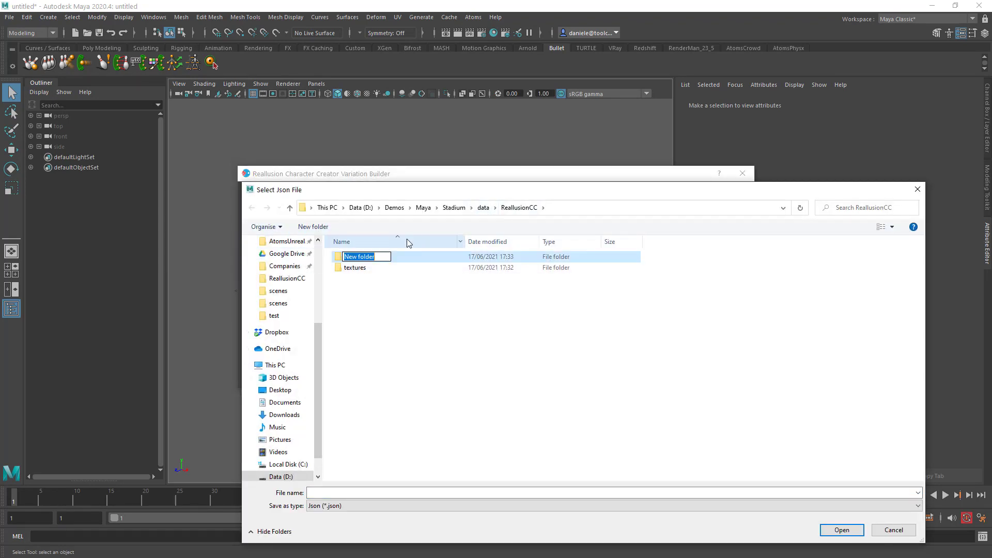
text(variations)
key(Return)
key(Return)
click(460, 494)
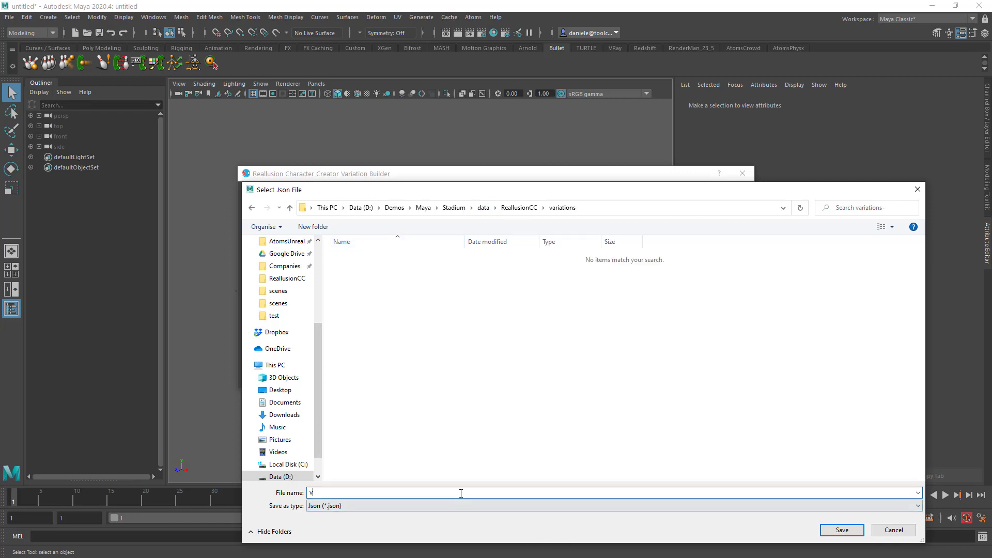
text(variation)
key(Return)
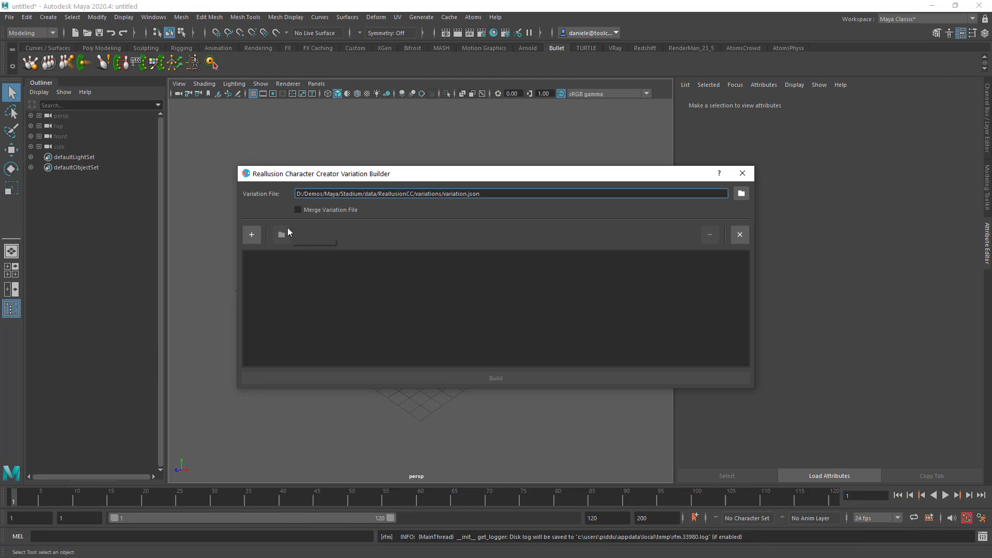
Step: Add an agent type to the variation builder and name it rWoman
click(256, 235)
double_click(269, 260)
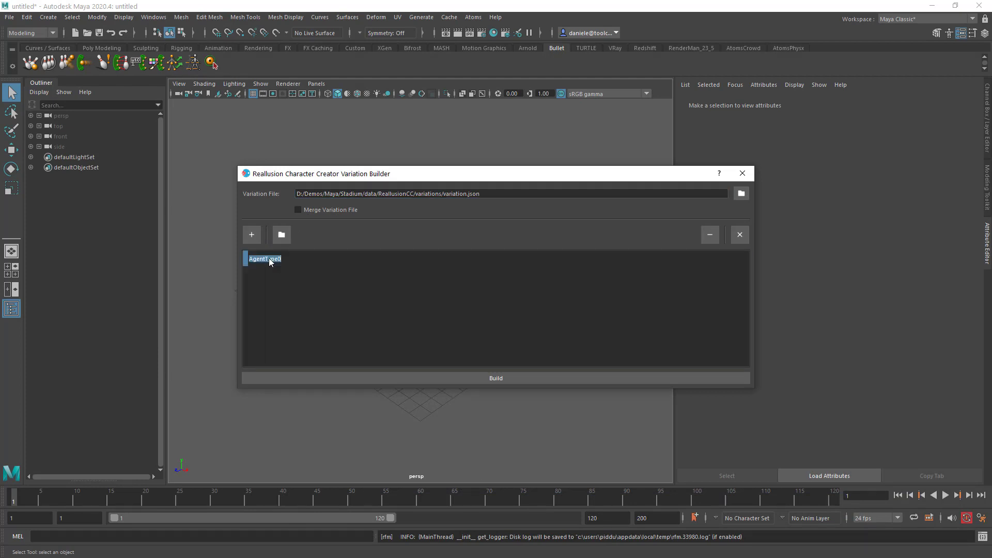
text(rWoman)
key(Return)
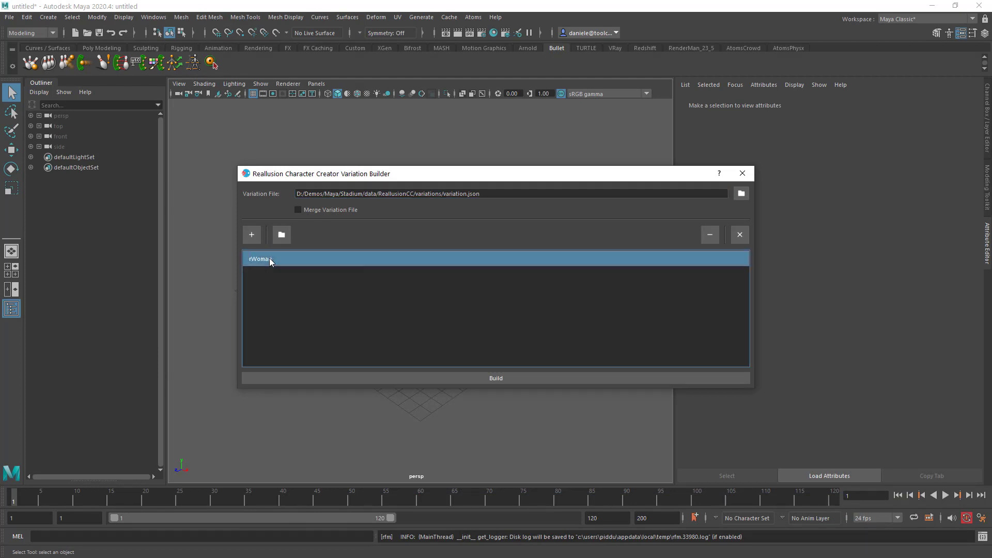
Step: Assign the rWoman.Fbx file from the ReallusionCC folder to the rWoman agent type
click(282, 234)
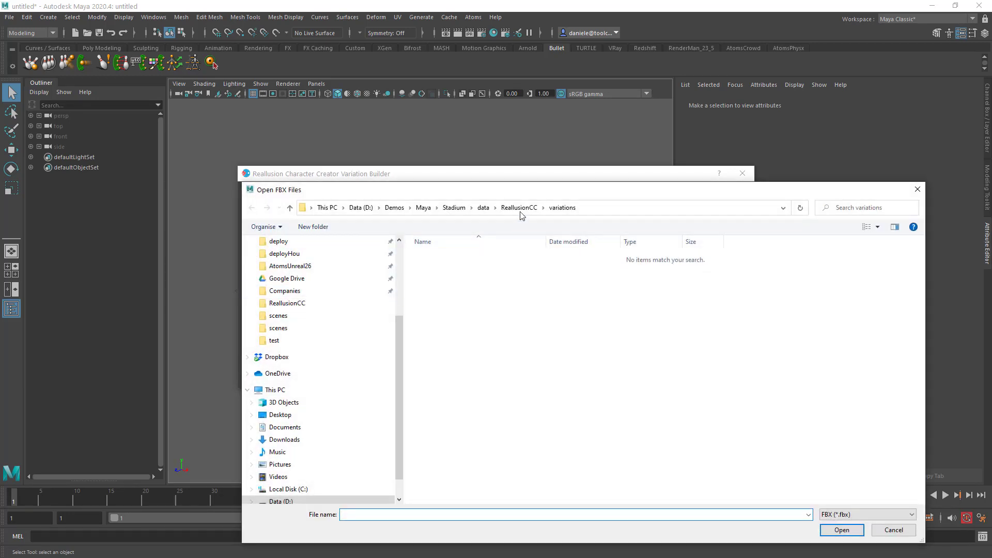
click(519, 208)
double_click(454, 281)
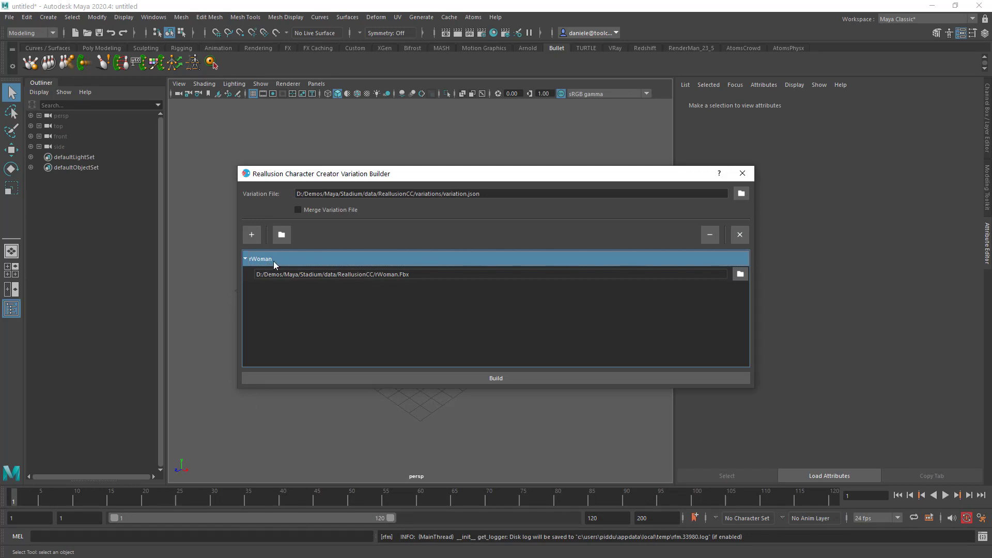
Step: Build the rWoman variation and close the variation builder
click(485, 377)
click(473, 296)
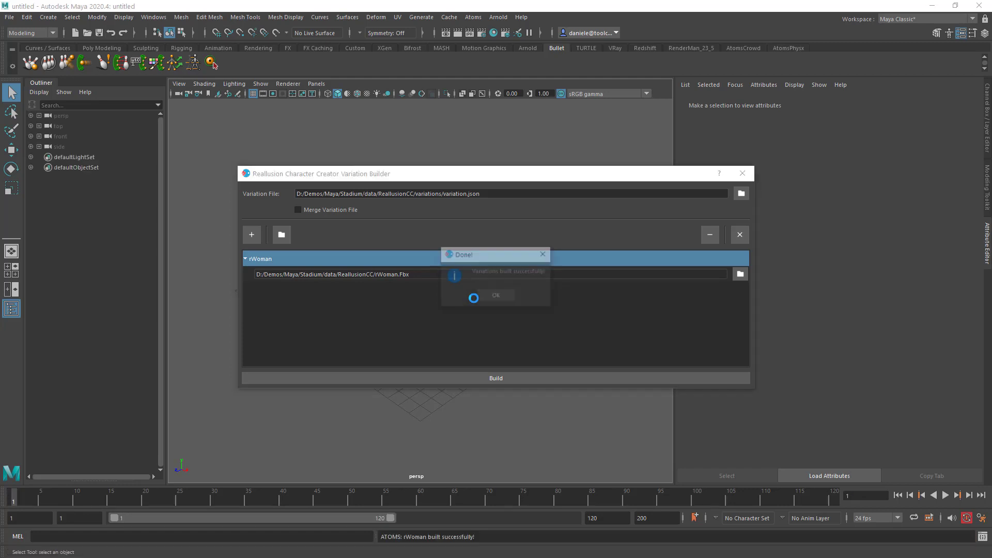
click(480, 296)
click(742, 174)
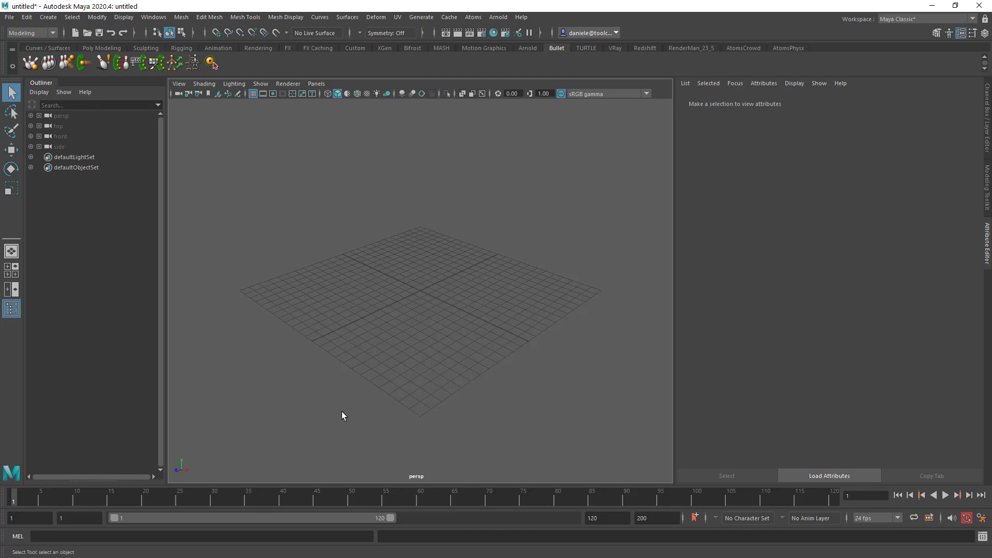
Step: Load the FBX plug-in with the MEL command "loadPlugin fbxmaya"
click(269, 535)
text(loadP)
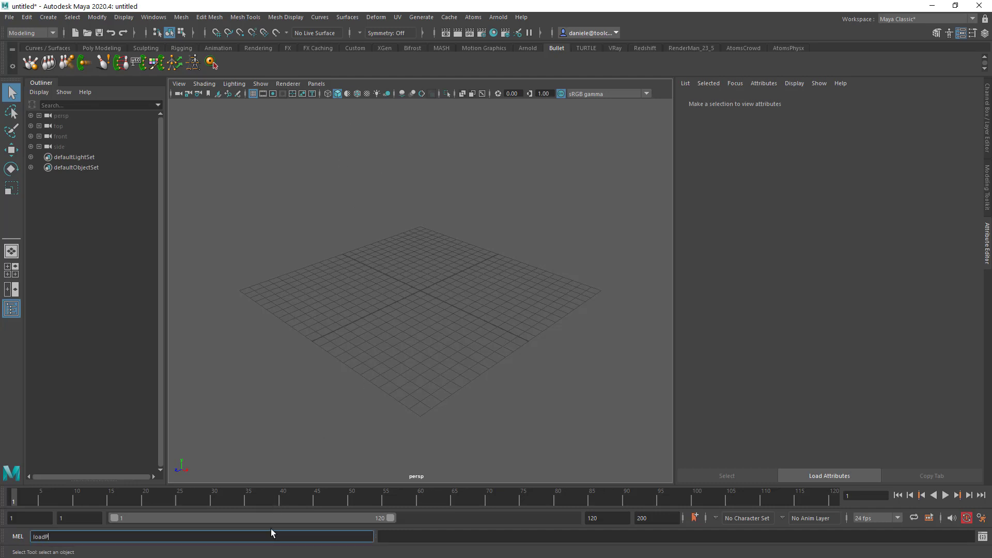
text(lugin fbxmaya)
key(Return)
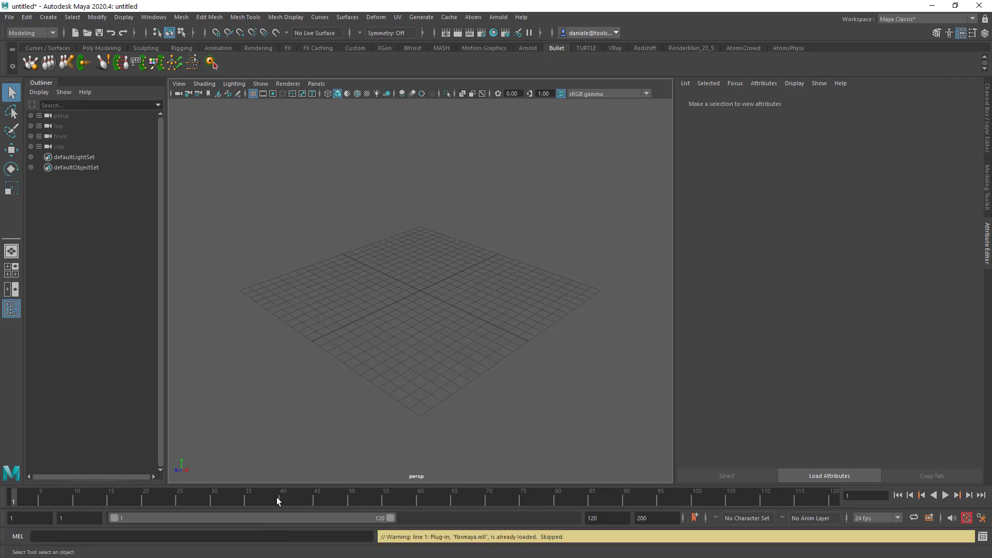
Step: Check the load status of the fbxmaya plug-in in the Plug-in Manager, filtering by "fbxma", and close it
click(153, 17)
mouse_move(186, 116)
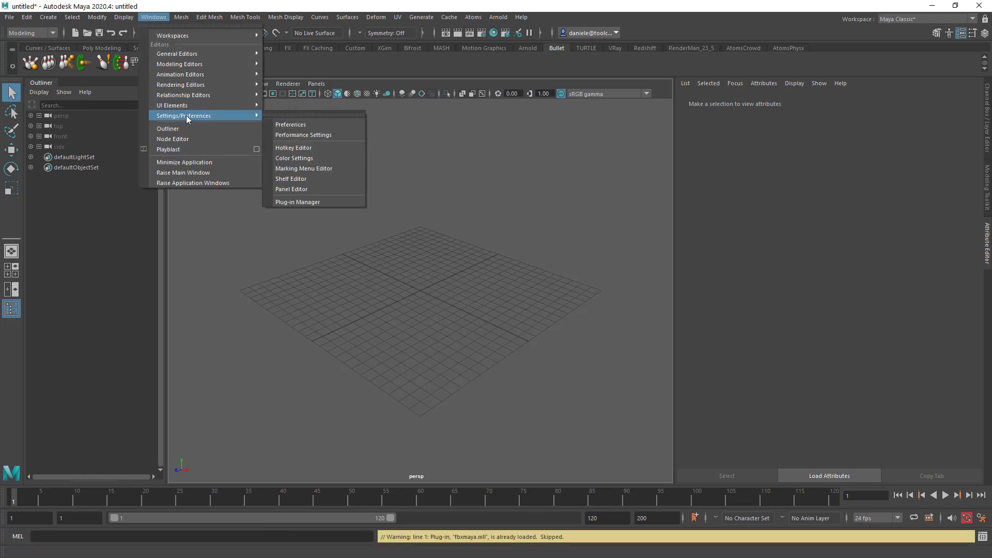
click(295, 202)
click(206, 153)
text(f)
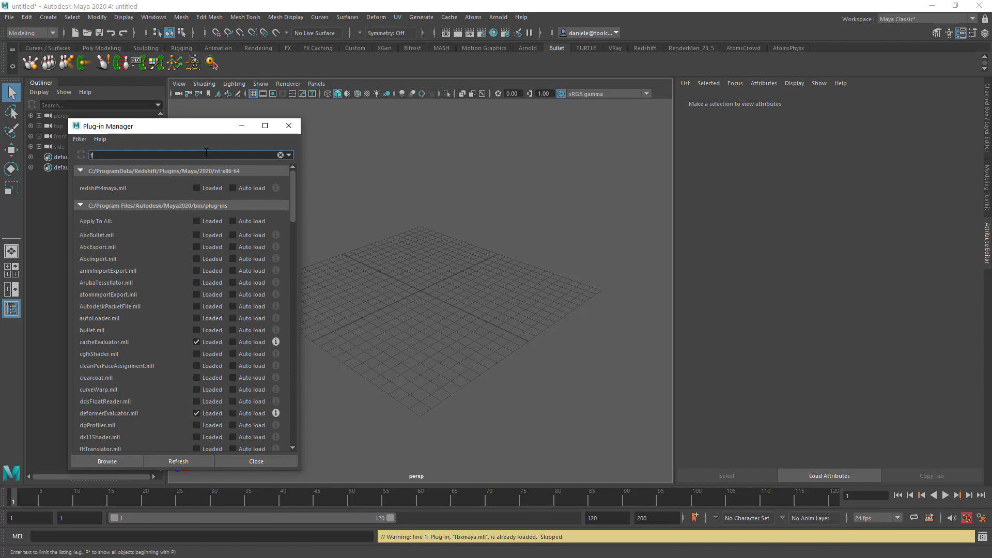
text(bxma)
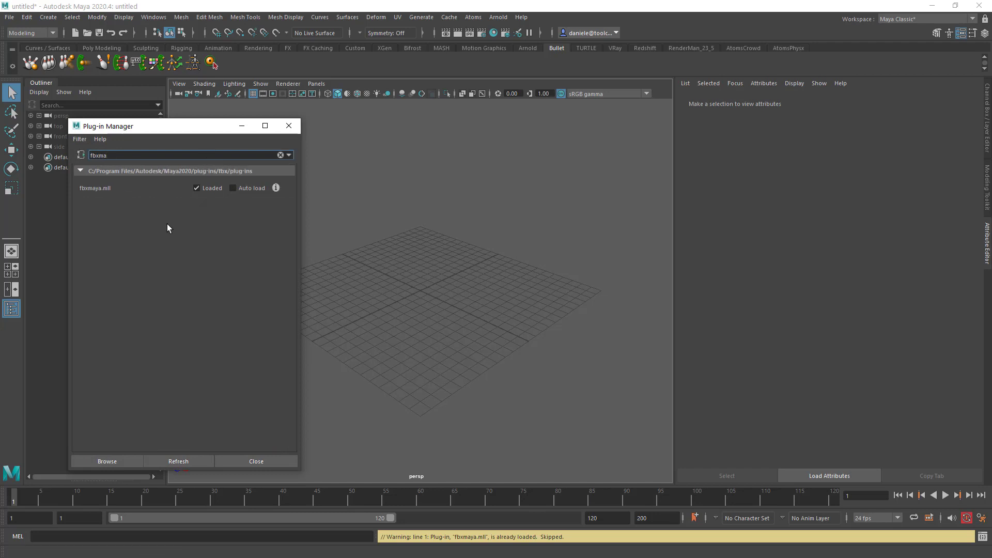
click(289, 125)
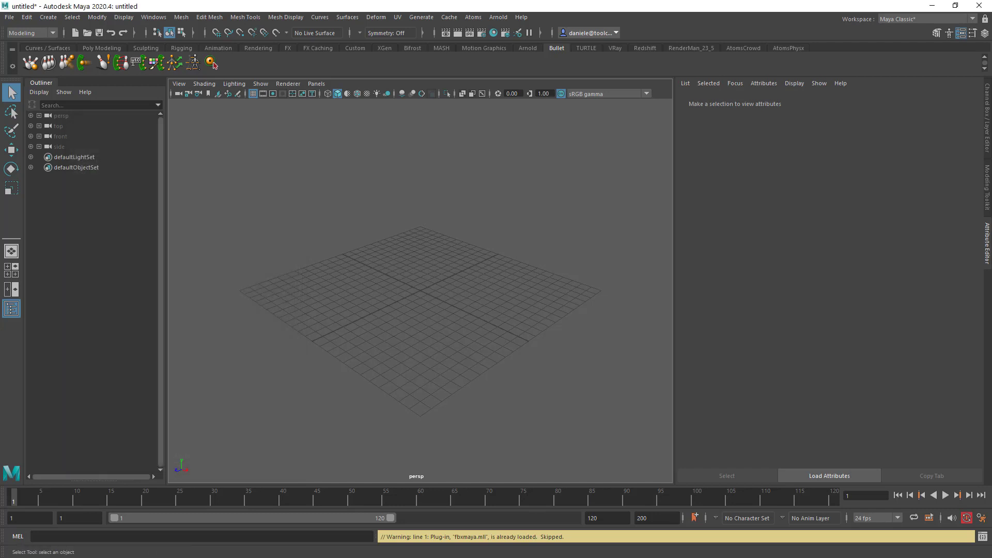
Step: Import the rWoman FBX file from the ReallusionCC folder into the scene with the preset import options
drag(0, 121, 319, 195)
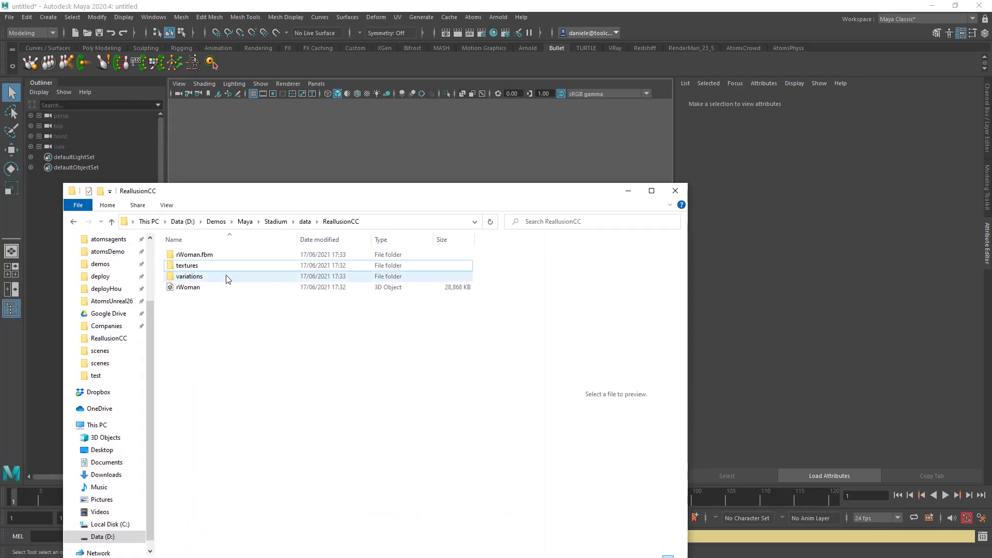
click(193, 288)
drag(193, 288, 276, 176)
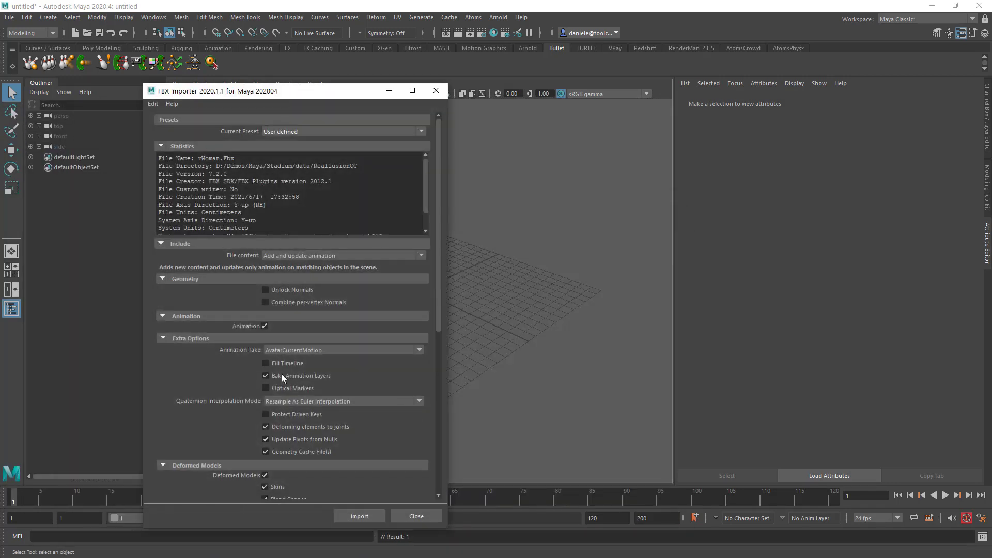
click(341, 512)
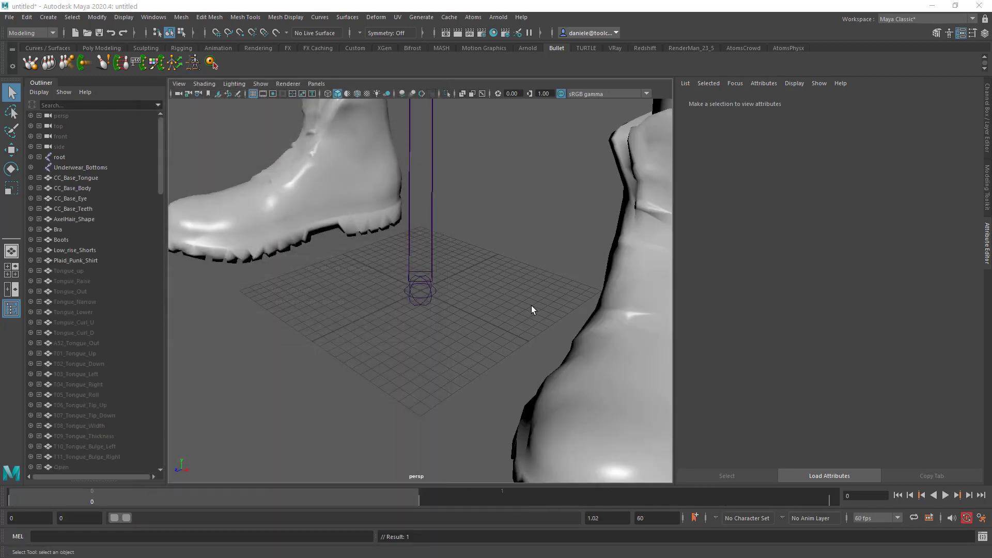
Step: Examine the imported character from the front, with the whole body framed in the perspective view
alt+right_drag(530, 307, 536, 105)
alt+drag(536, 105, 434, 249)
alt+right_drag(435, 249, 481, 238)
alt+middle_drag(406, 183, 397, 208)
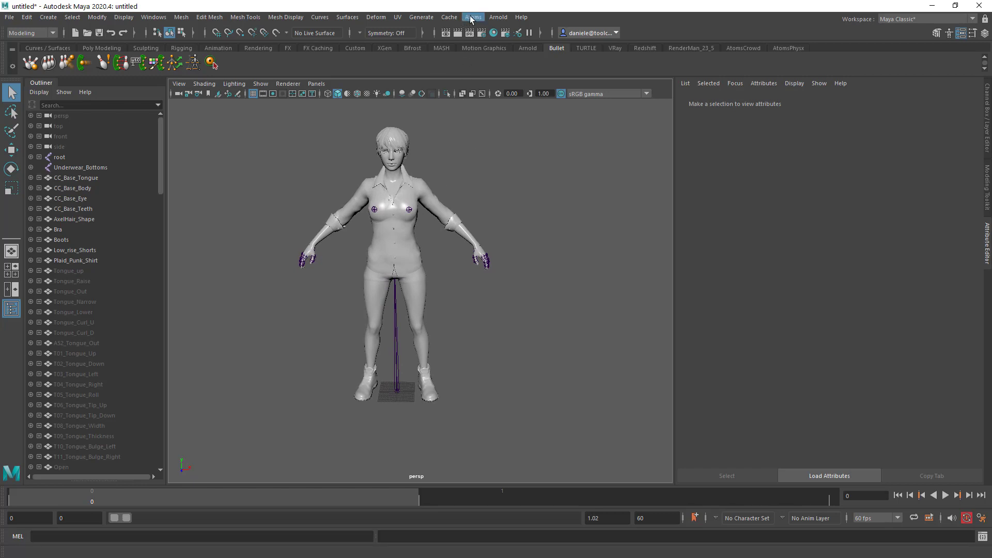
alt+middle_drag(504, 167, 501, 175)
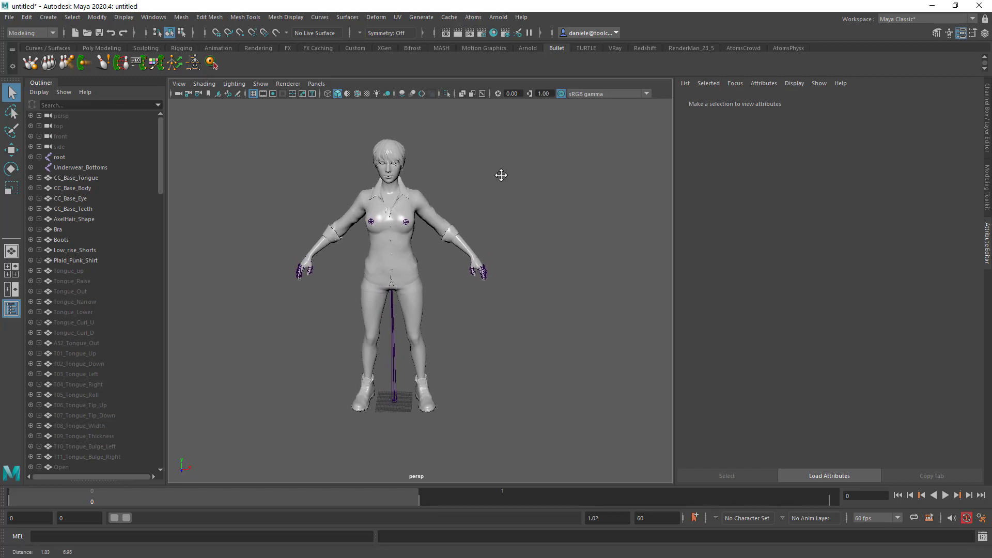
scroll(494, 261, up, 2)
alt+middle_drag(524, 233, 532, 240)
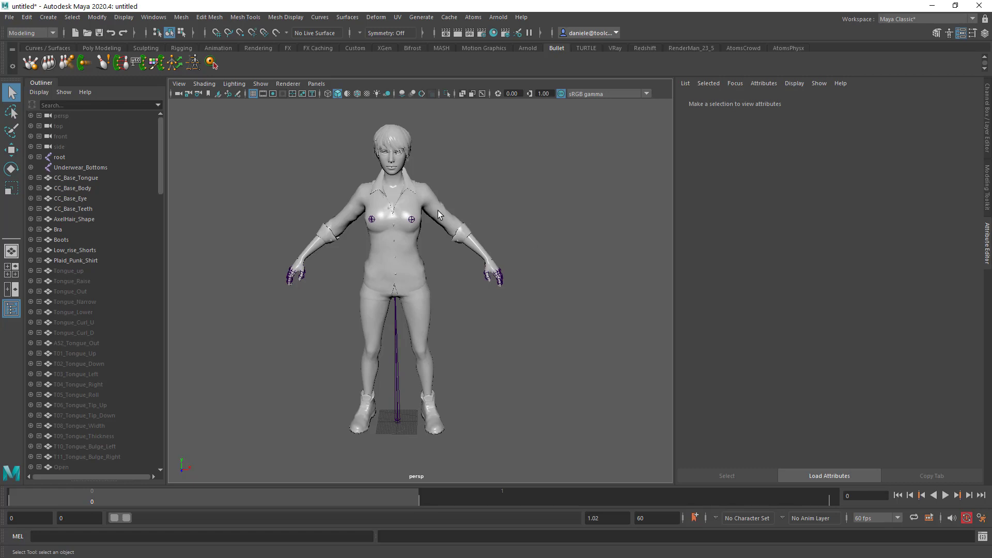
Step: Import rWoman.Fbx as the rWoman agent type with the Reallusion Character Creator Importer and close the importer
click(474, 17)
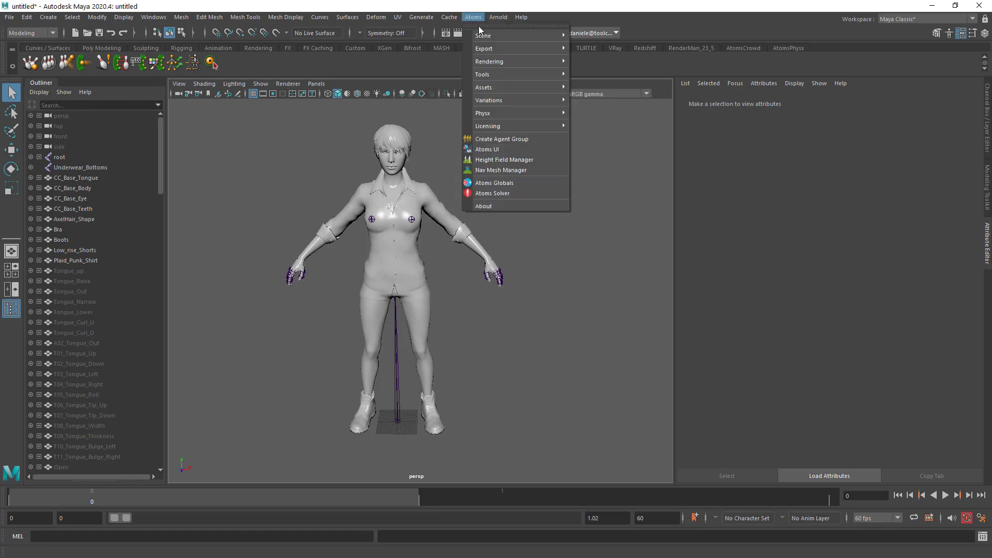
mouse_move(507, 88)
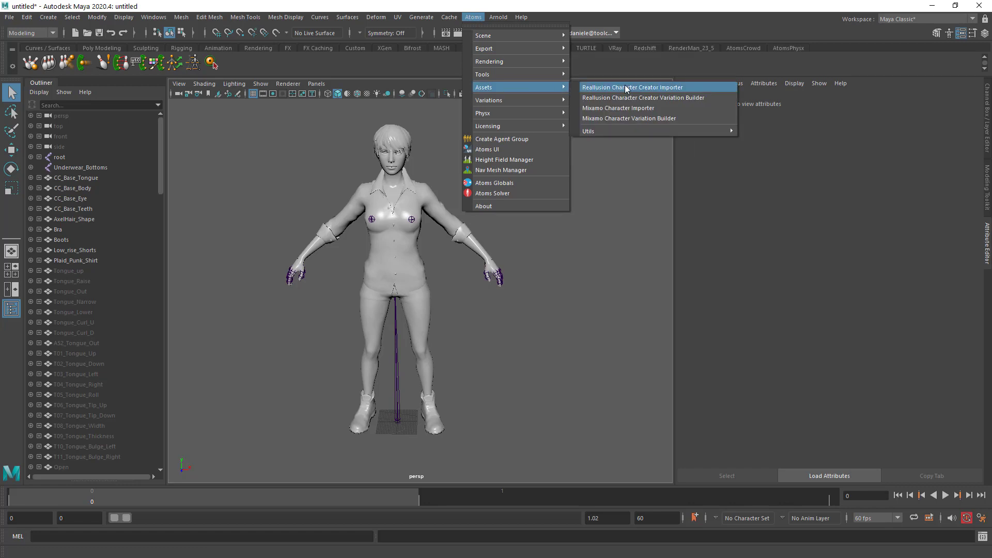
click(638, 86)
click(476, 290)
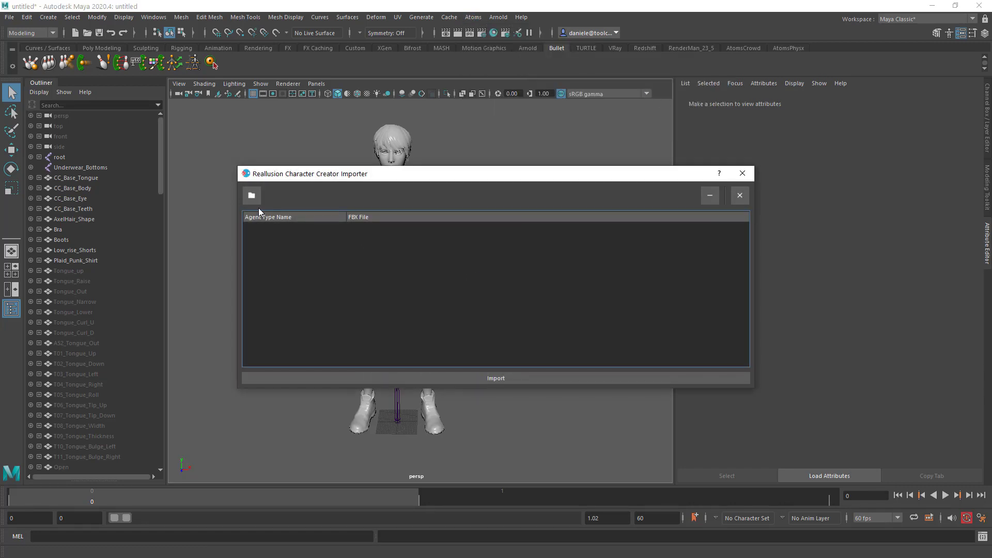
click(258, 204)
double_click(444, 289)
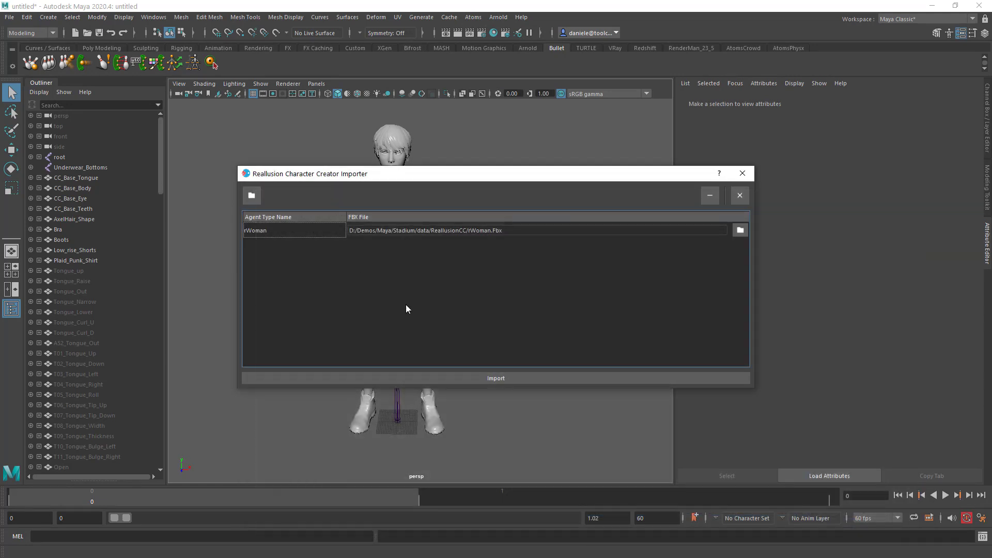
click(488, 376)
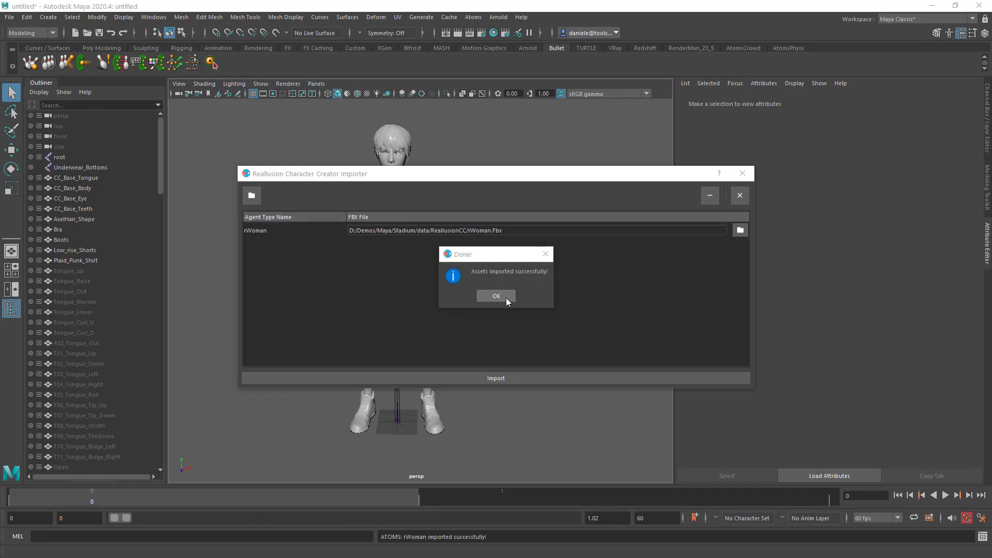
click(496, 296)
click(740, 195)
Step: Compare the rWoman agent type's skeleton preview in the Atoms UI with the character in the viewport, and close the Atoms UI
click(472, 17)
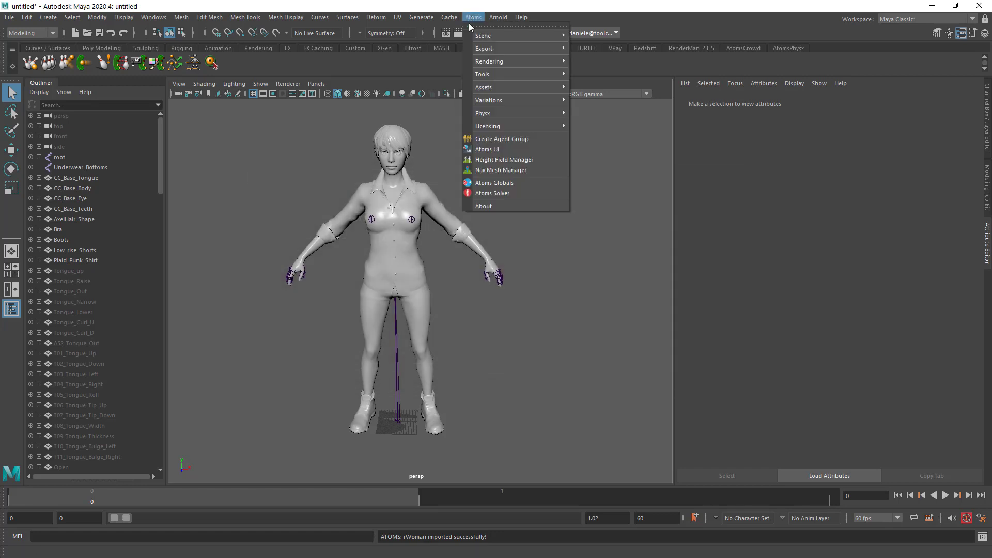
click(496, 149)
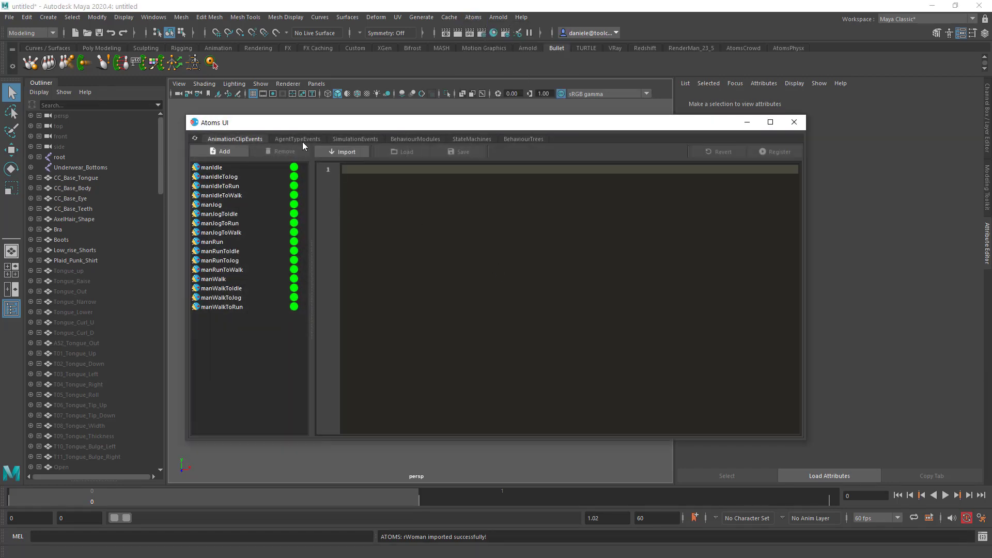
click(299, 139)
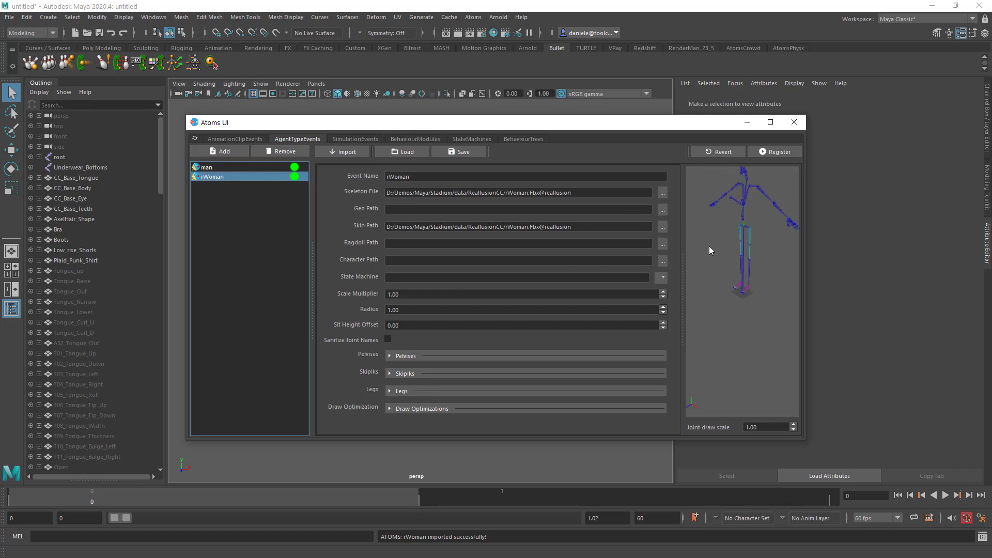
drag(620, 127, 825, 85)
alt+middle_drag(308, 194, 214, 182)
drag(835, 91, 791, 84)
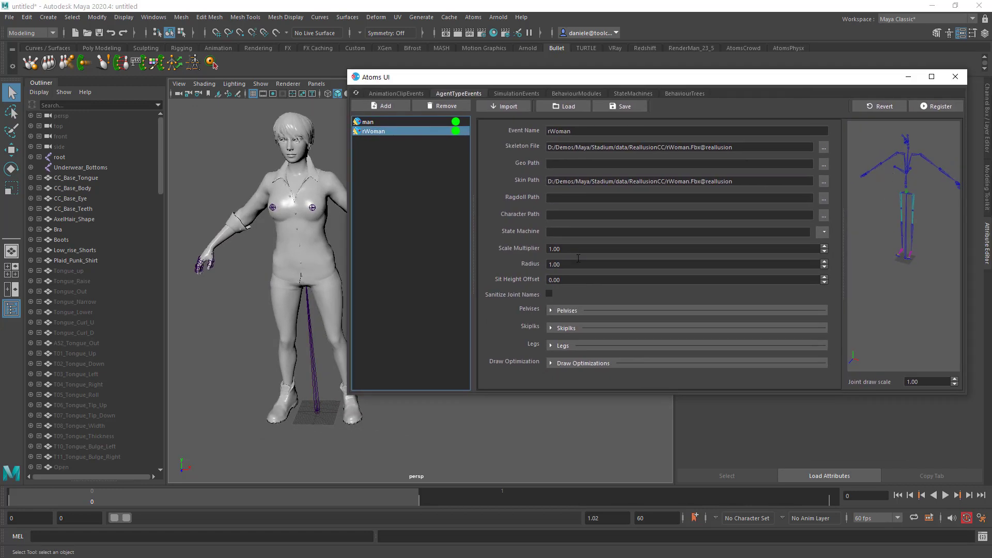
scroll(333, 288, down, 1)
alt+middle_drag(333, 288, 306, 265)
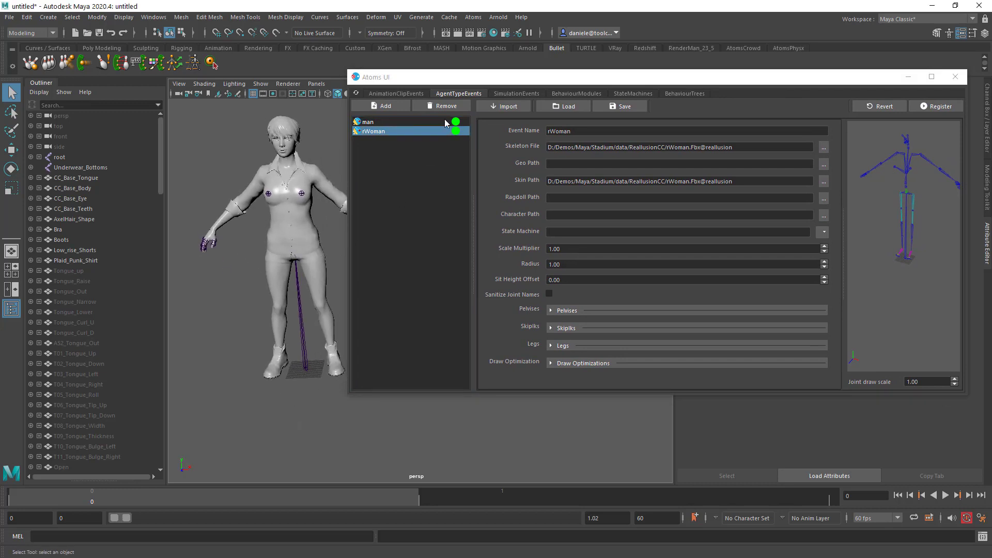
drag(460, 79, 430, 164)
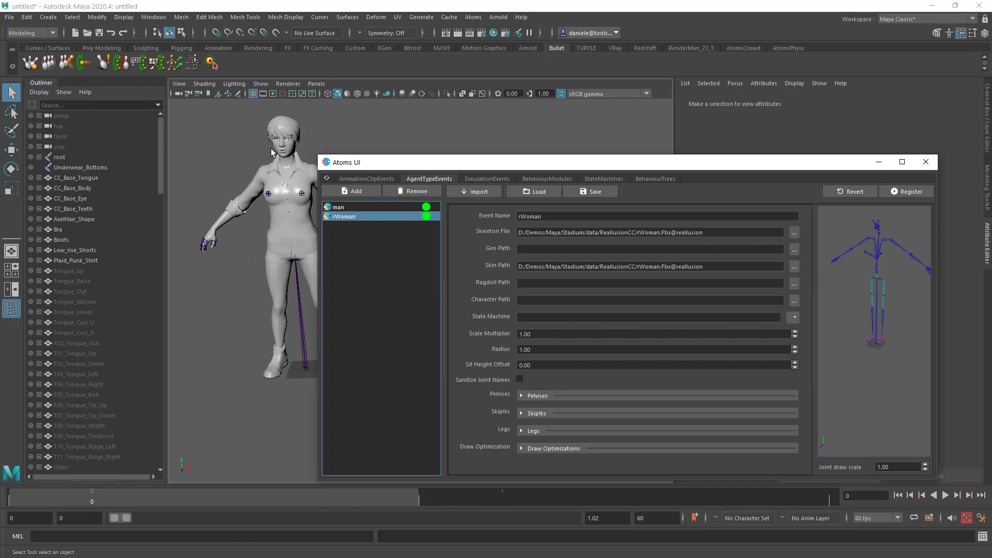
click(925, 161)
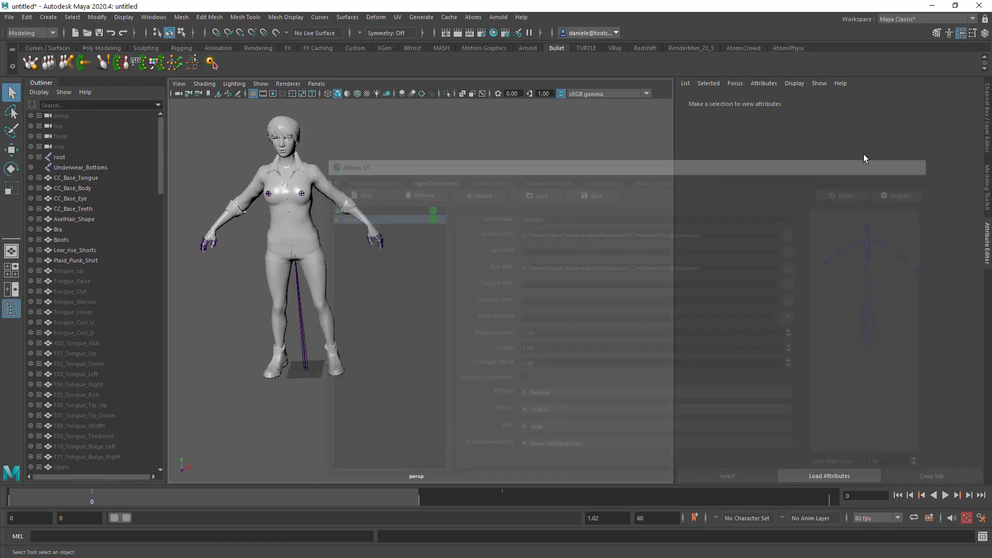
Step: Match the scene character's pose to rWoman from the ReallusionCC folder, using the Atoms asset utility with the reallusion filter
click(473, 17)
mouse_move(517, 87)
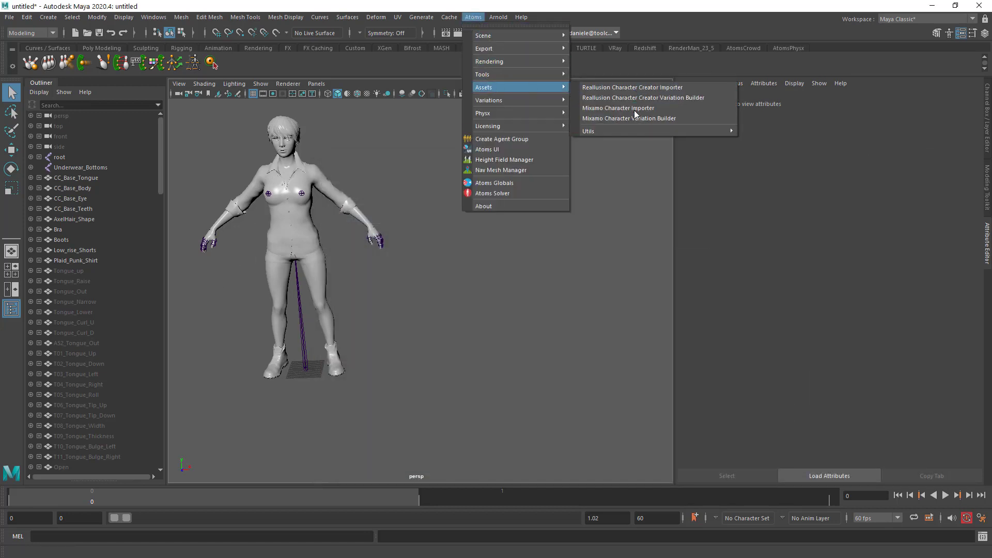
mouse_move(671, 131)
click(779, 132)
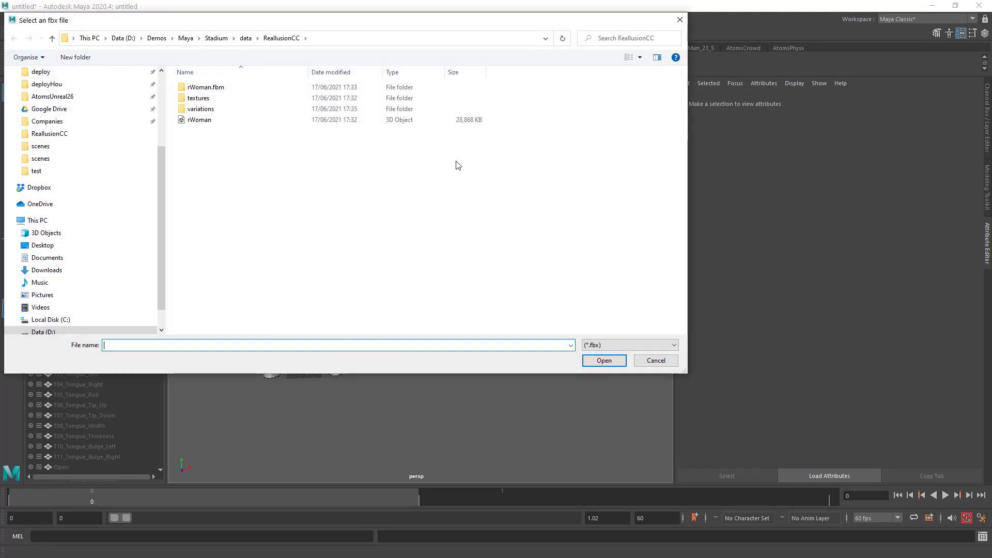
double_click(200, 119)
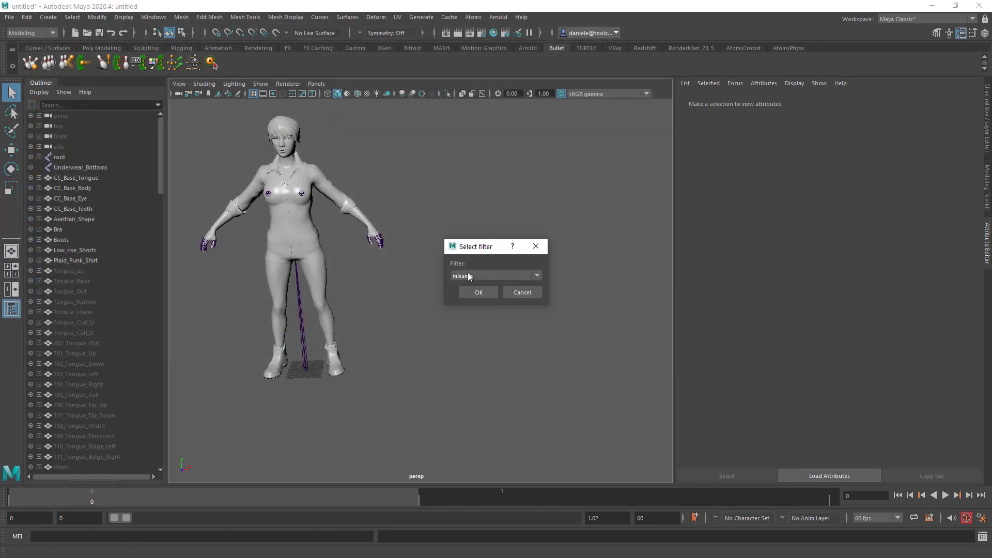
click(468, 277)
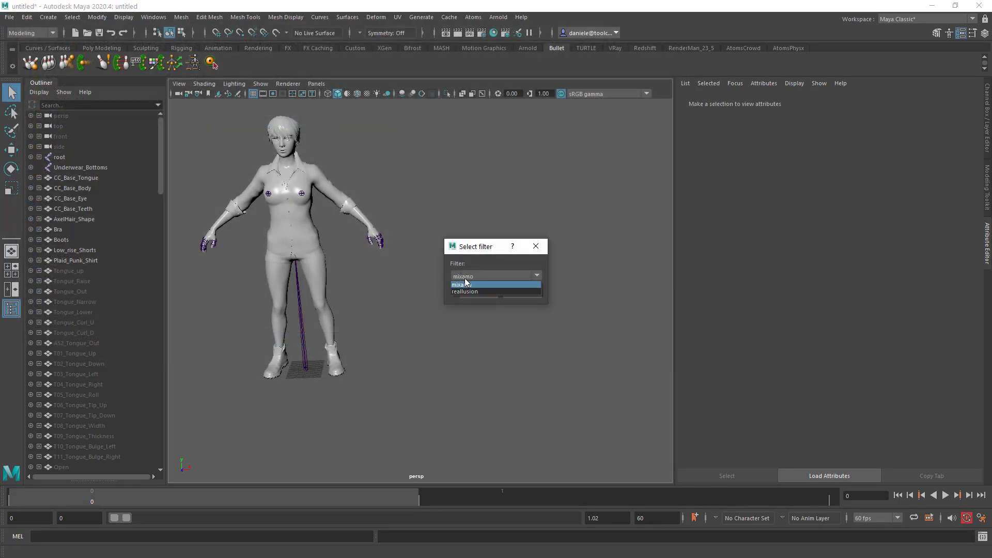
click(471, 292)
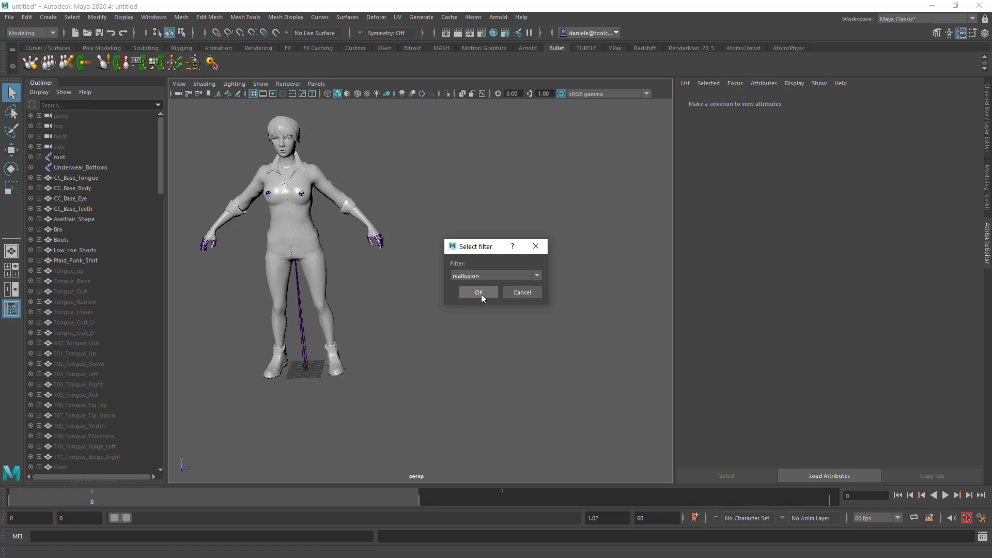
click(474, 274)
click(476, 290)
click(477, 292)
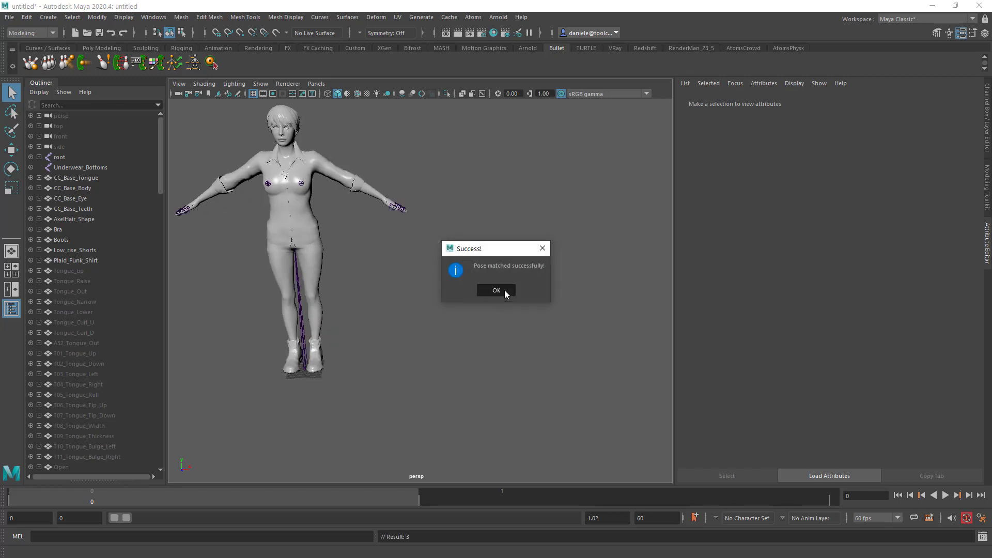
click(504, 290)
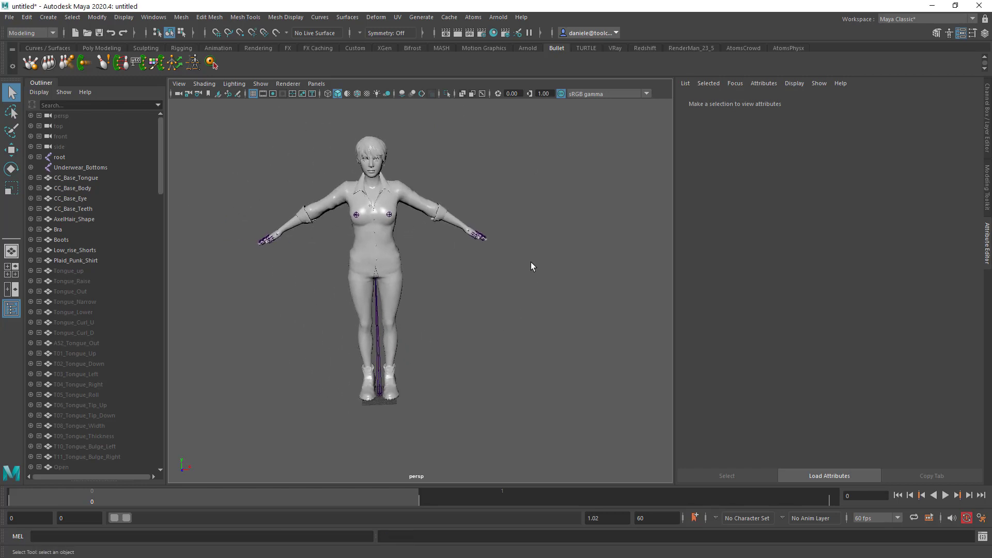
alt+middle_drag(532, 262, 534, 276)
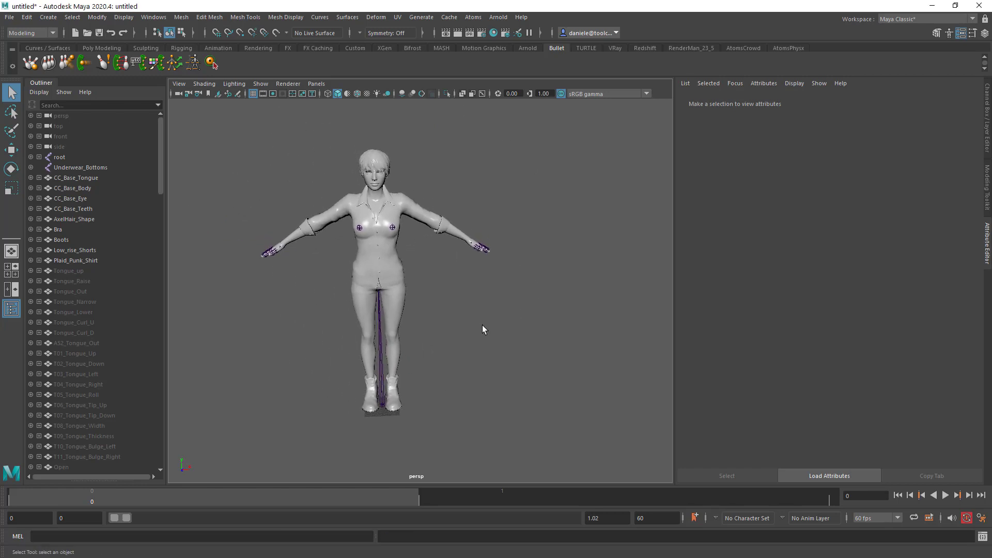
alt+drag(482, 325, 447, 318)
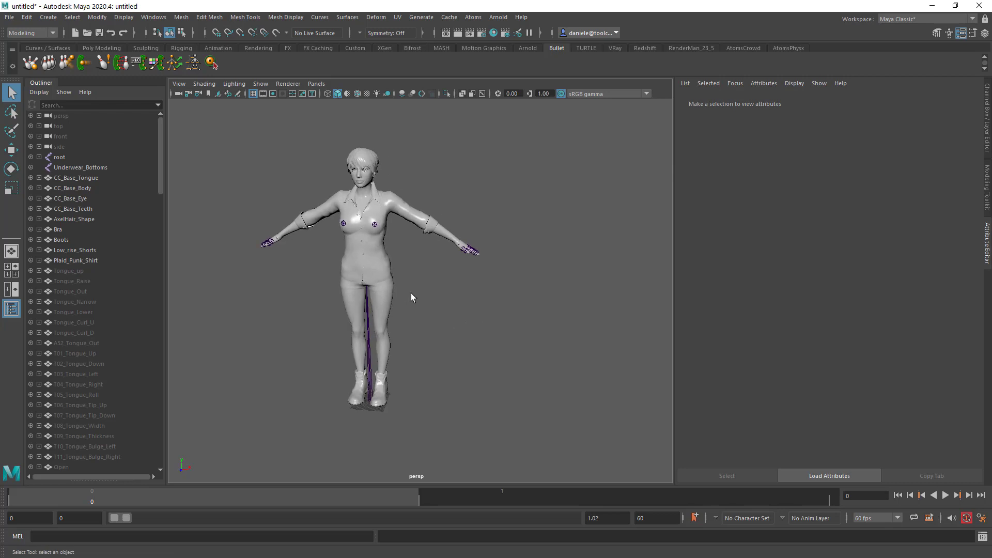
click(473, 17)
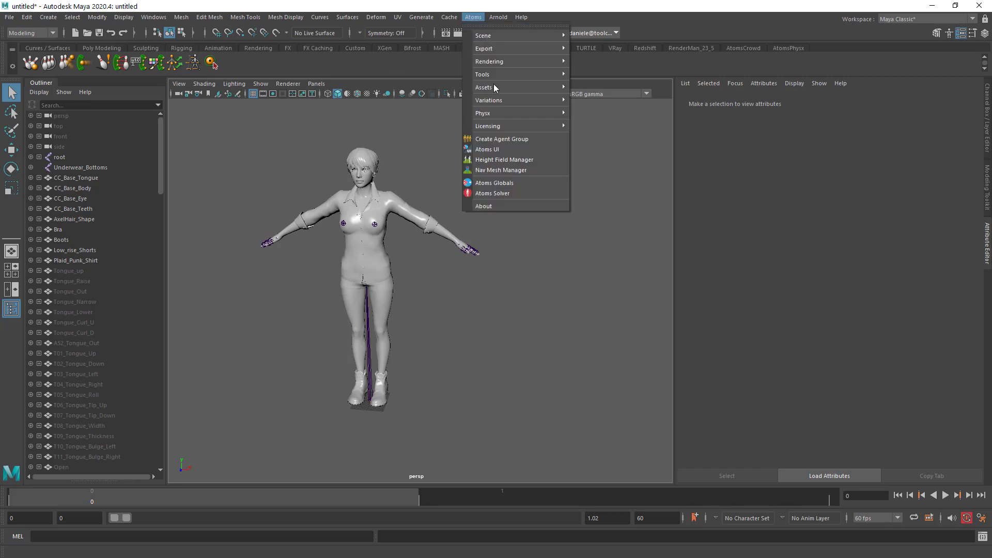
mouse_move(514, 98)
click(634, 109)
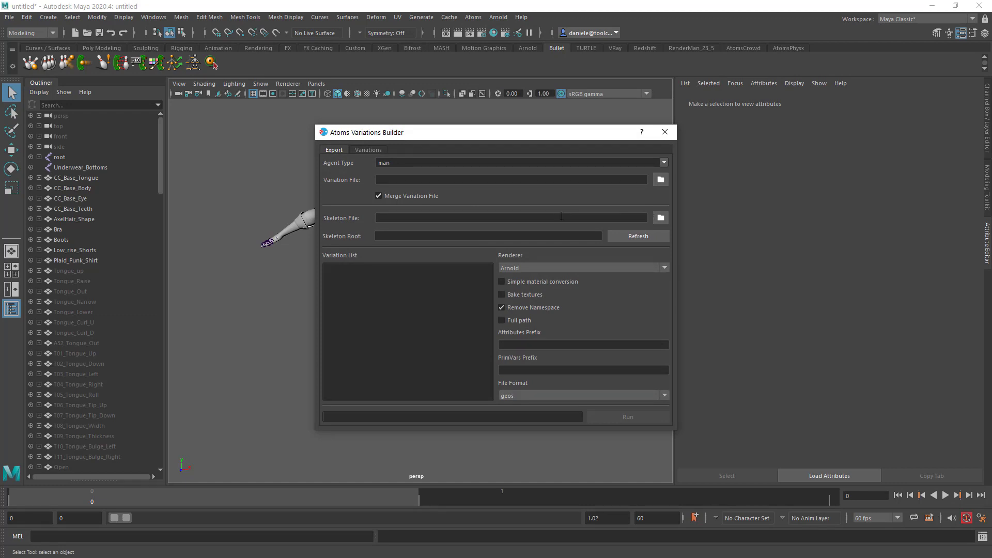
click(661, 218)
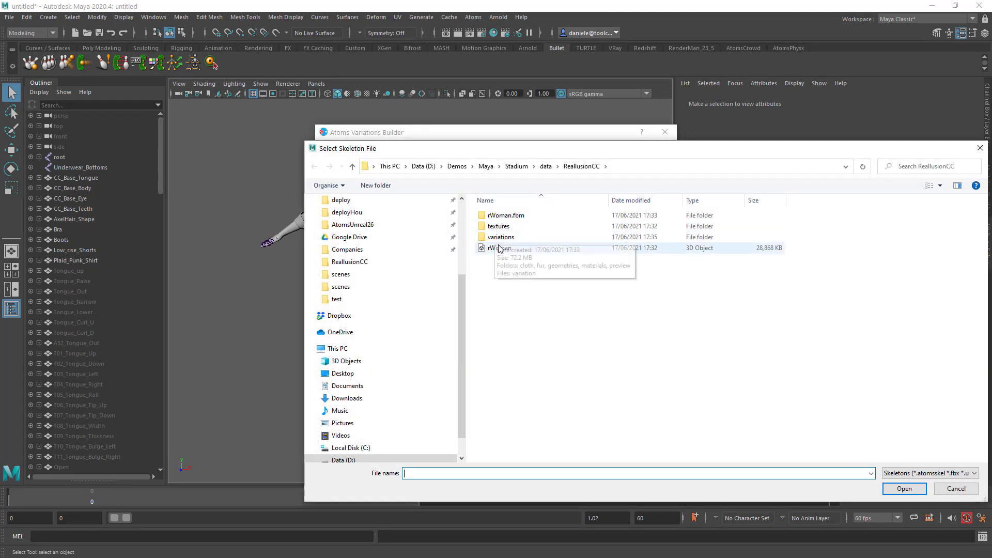
double_click(499, 248)
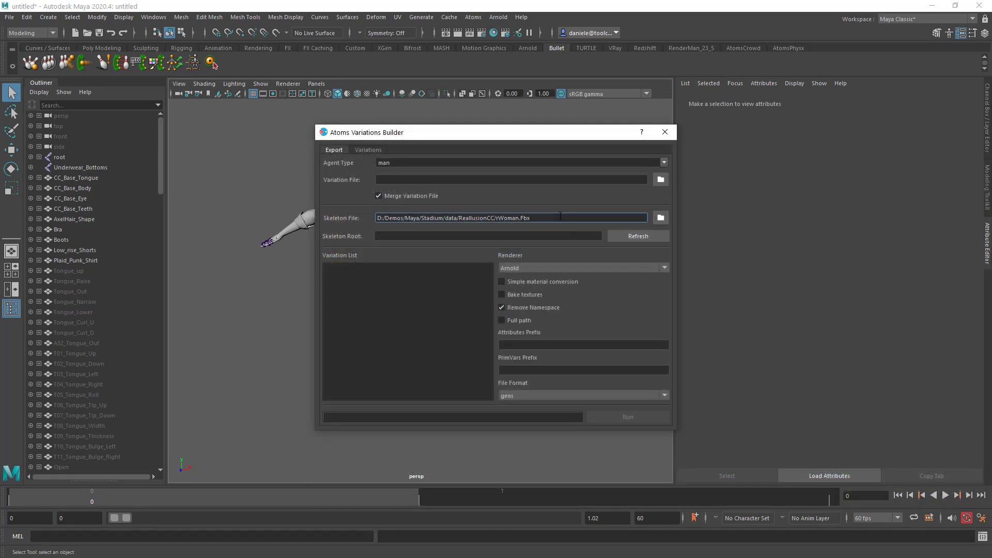
text(@reallusion)
key(Tab)
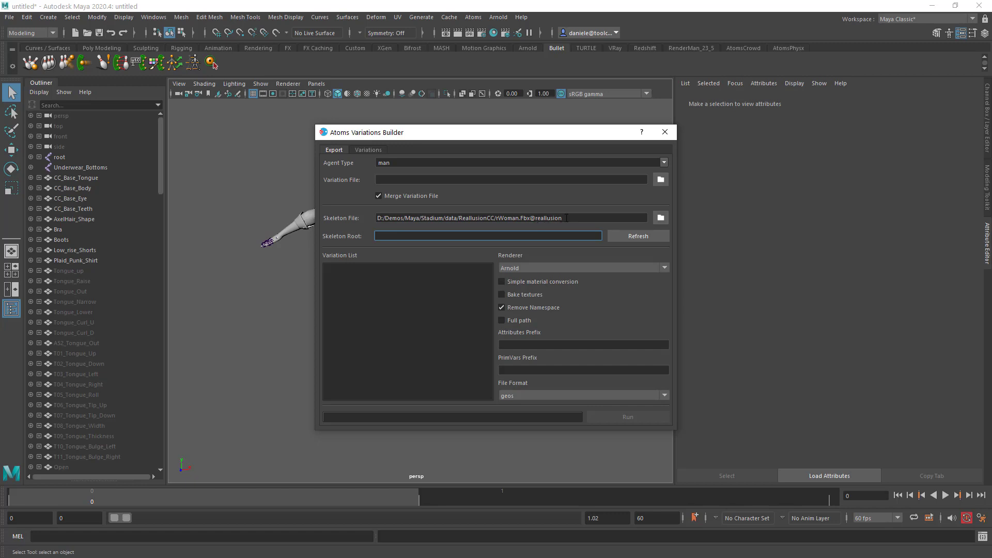
drag(566, 217, 537, 215)
click(532, 219)
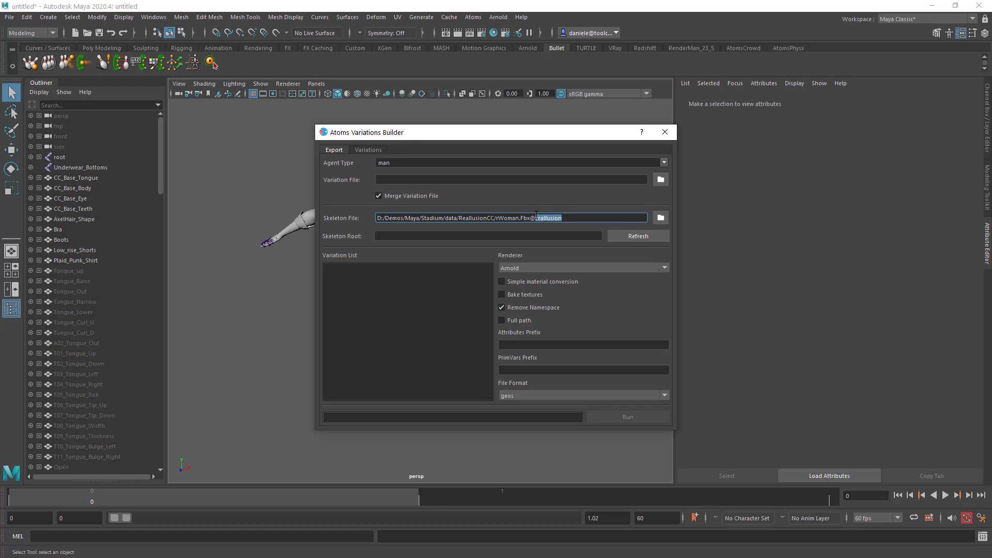
text(mixamo)
key(Tab)
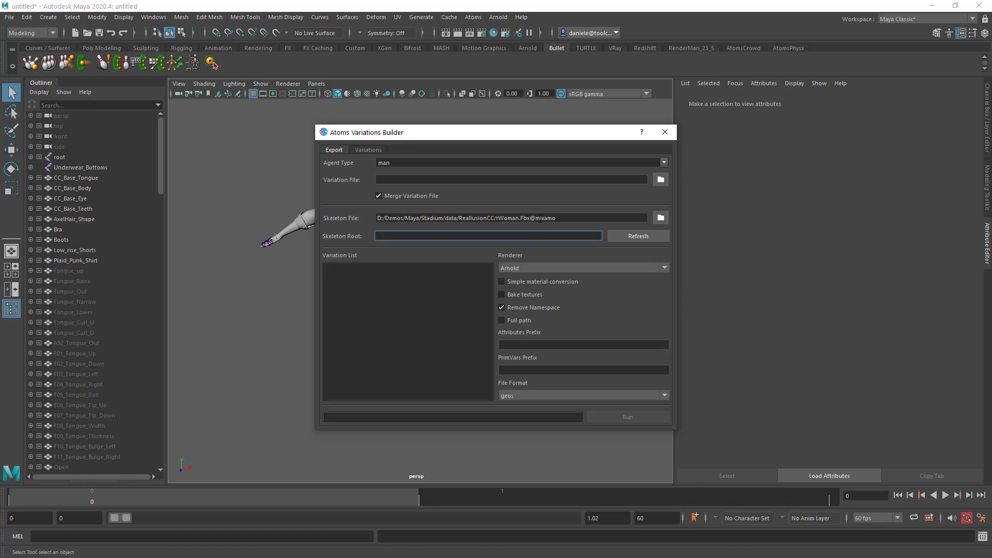
mouse_move(561, 218)
mouse_down()
mouse_move(528, 216)
mouse_move(559, 219)
mouse_up()
click(559, 220)
text(real)
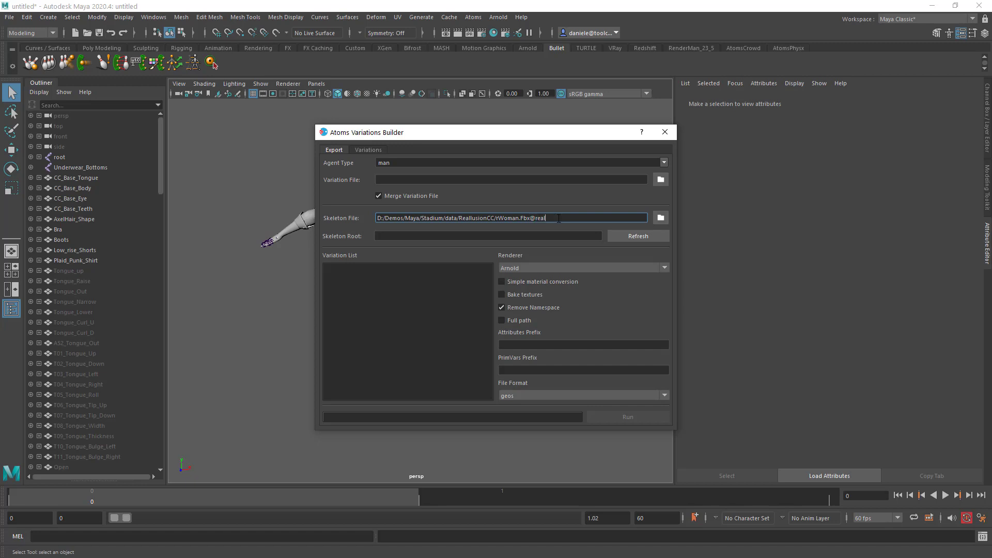
text(lusion)
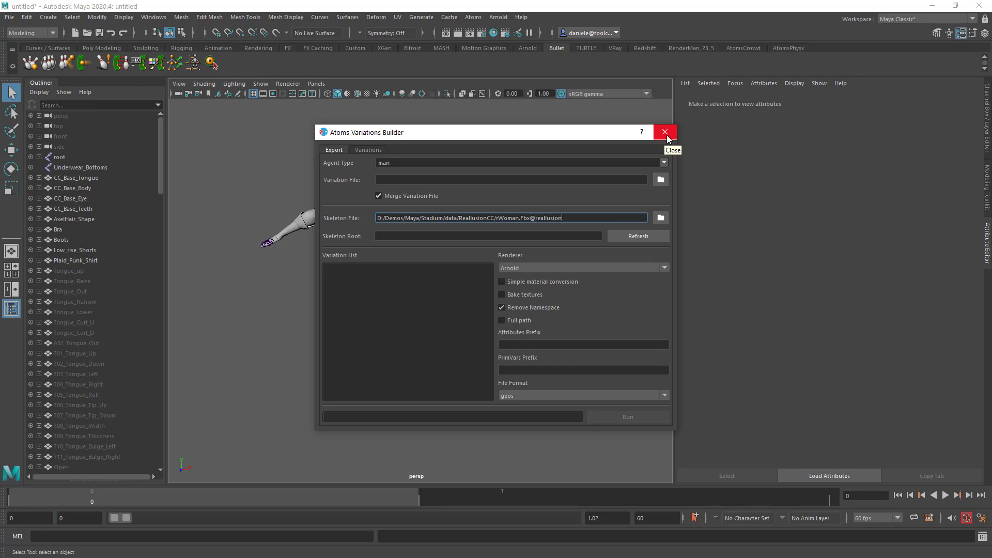
click(665, 133)
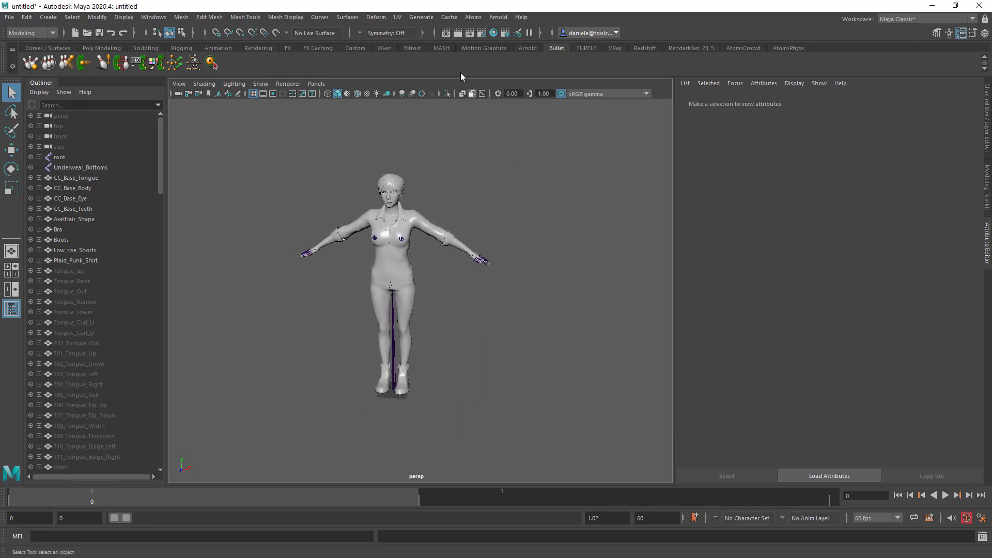
click(473, 17)
mouse_move(509, 87)
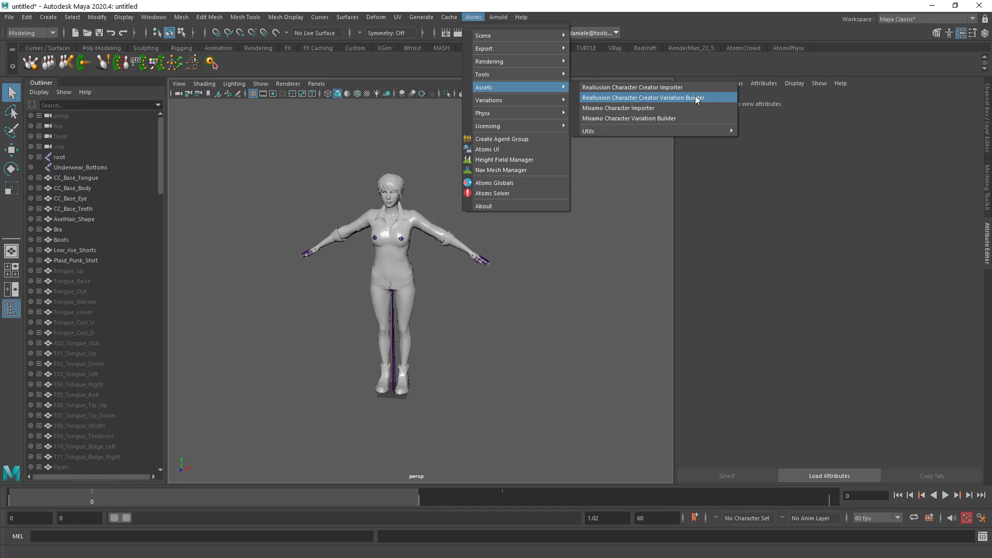
click(695, 97)
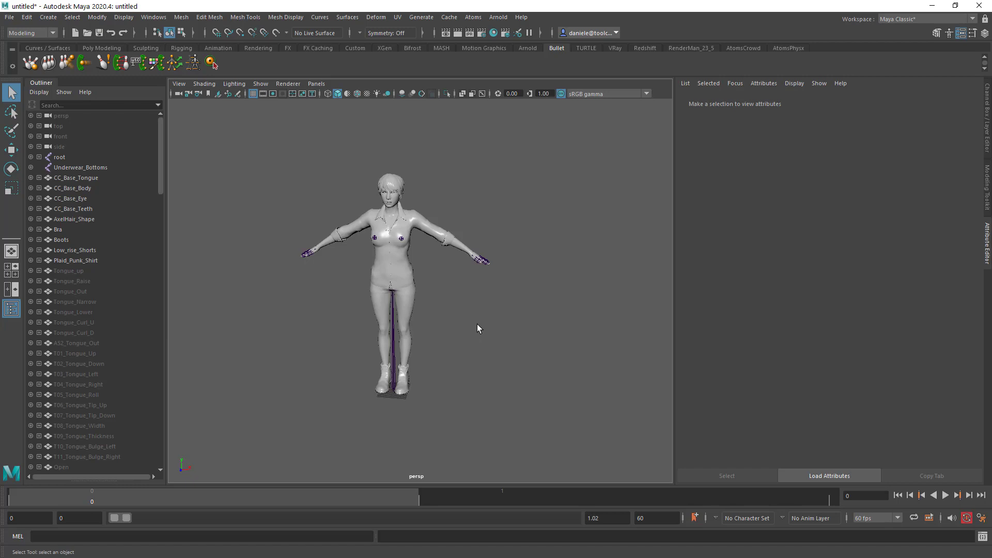
Step: Open the stadium.0007.ma scene, discarding the changes to the untitled character scene
alt+middle_drag(477, 324, 480, 338)
alt+right_drag(481, 339, 489, 336)
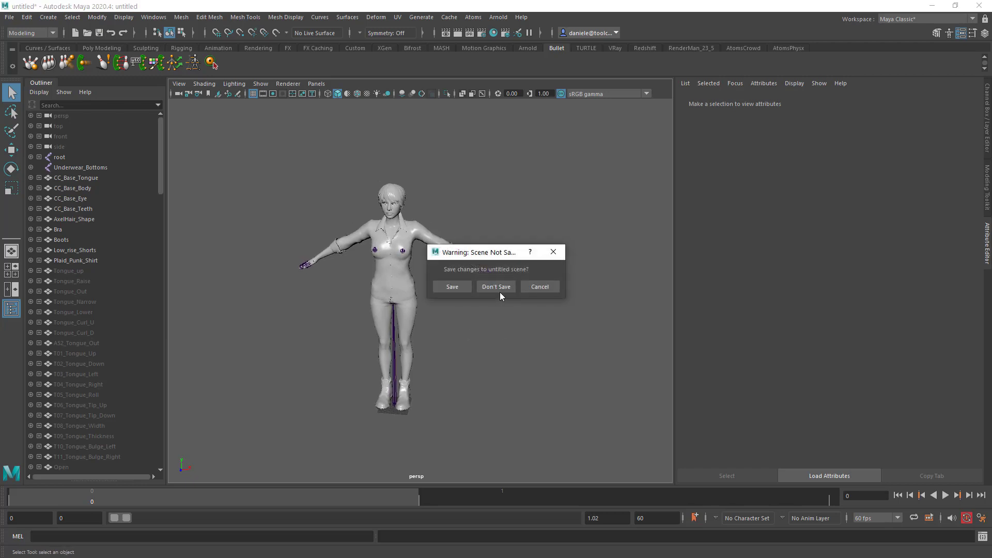
click(501, 290)
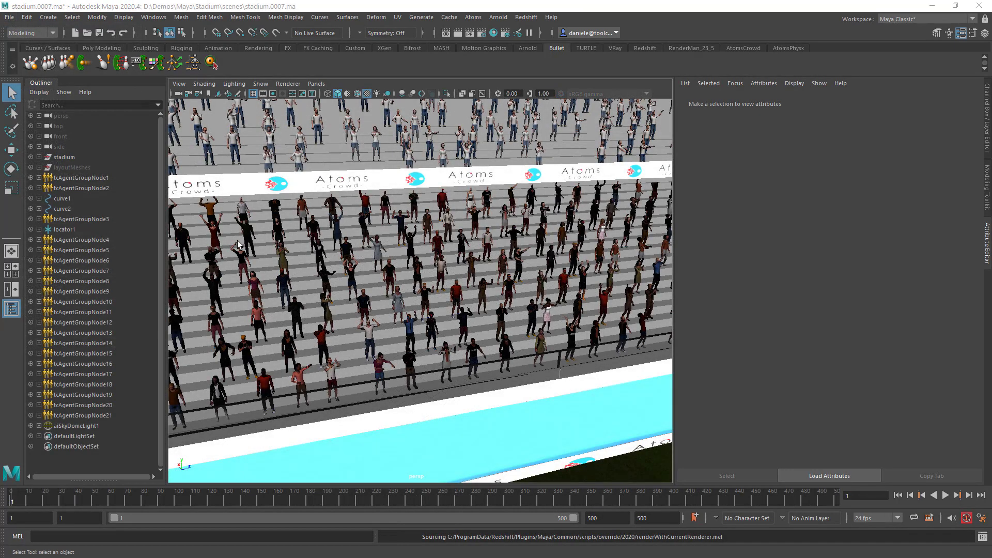
Step: Hide the agent groups tcAgentGroupNode4 through tcAgentGroupNode21, and select tcAgentGroupNode2
click(111, 416)
shift+click(93, 240)
key(h)
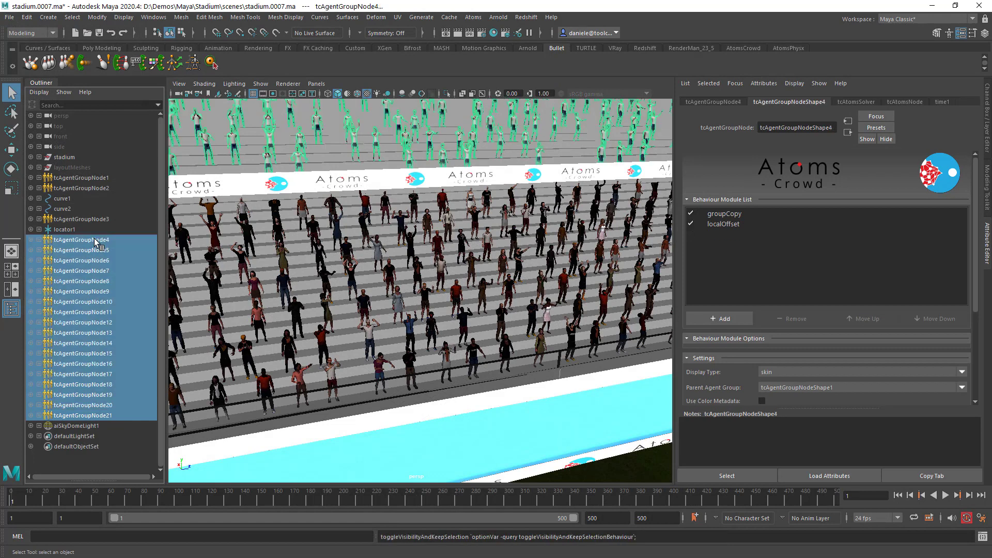
click(91, 221)
click(92, 188)
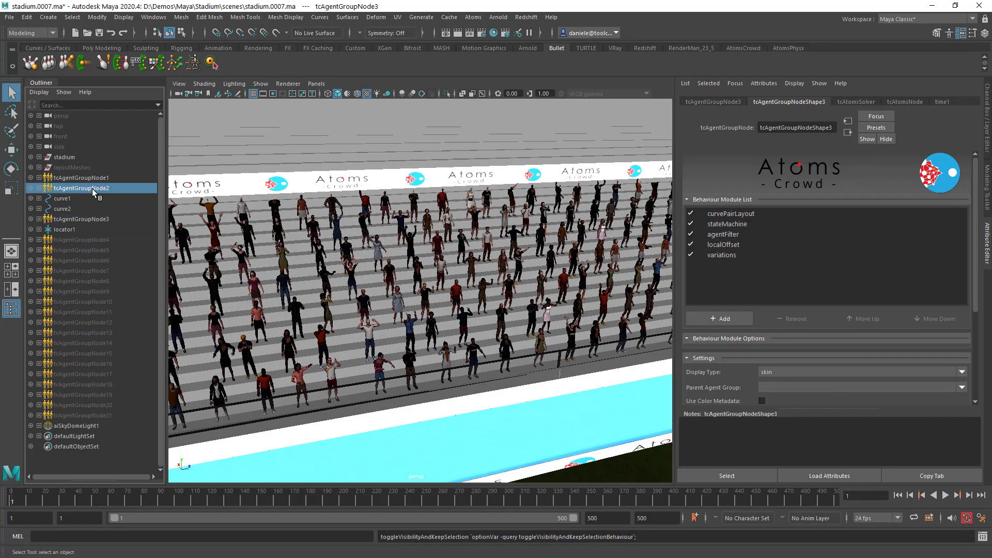
Step: Import rWoman.Fbx from the ReallusionCC folder as agent type rWoman with the Reallusion Character Creator Importer, and close the importer
click(473, 17)
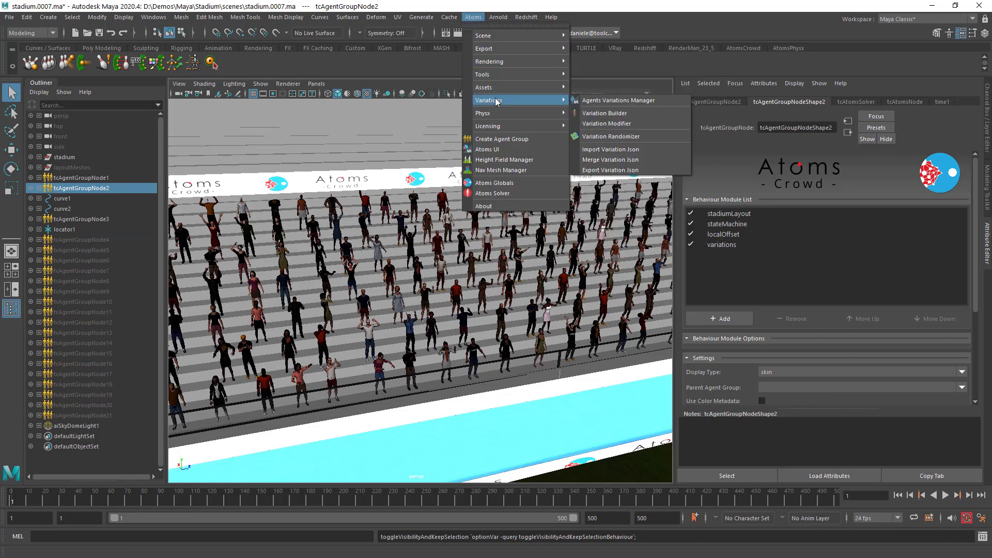
mouse_move(509, 92)
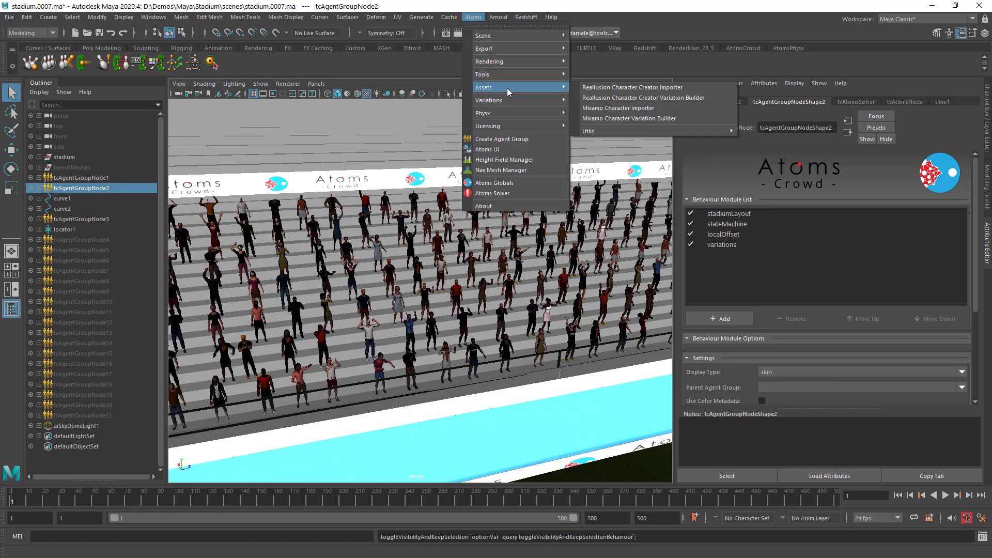
click(608, 89)
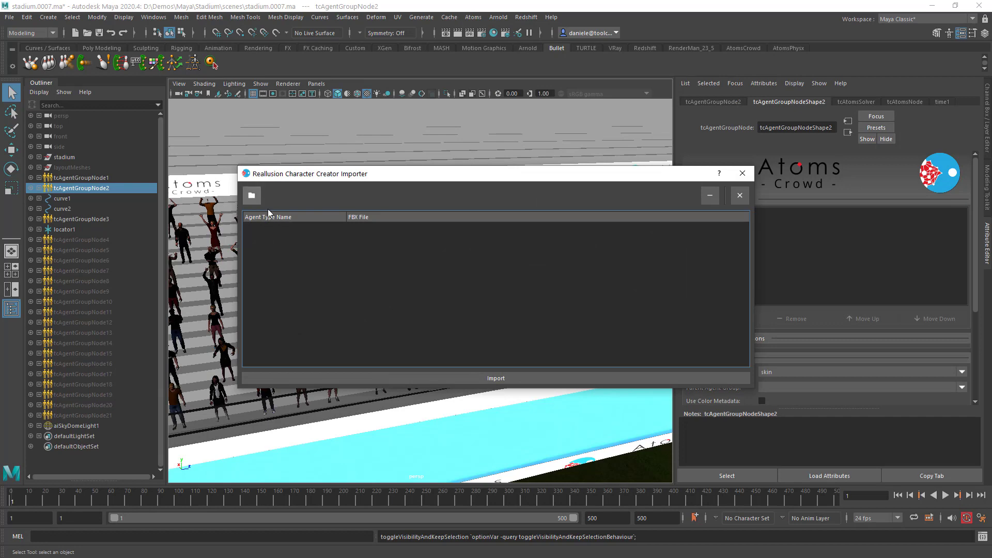
click(251, 196)
double_click(436, 288)
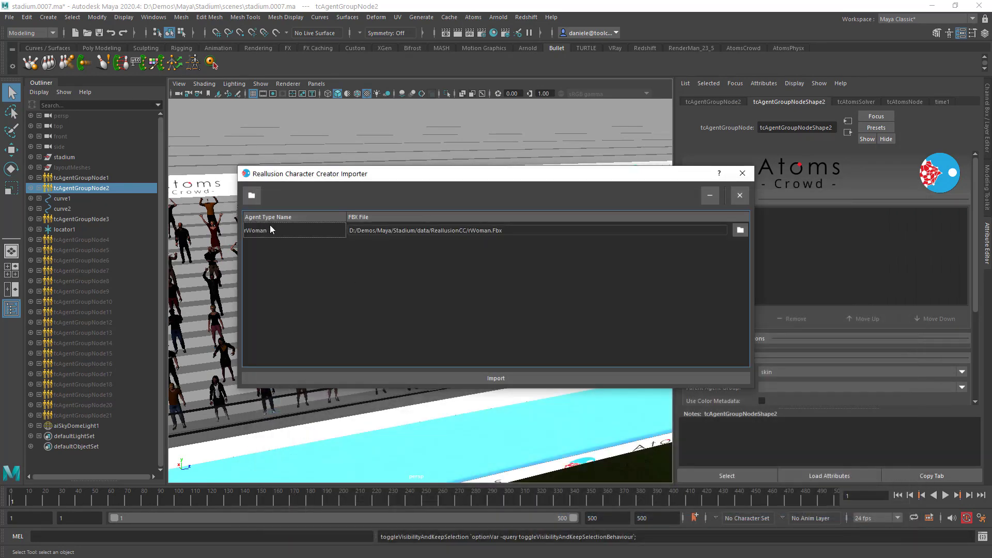
click(468, 377)
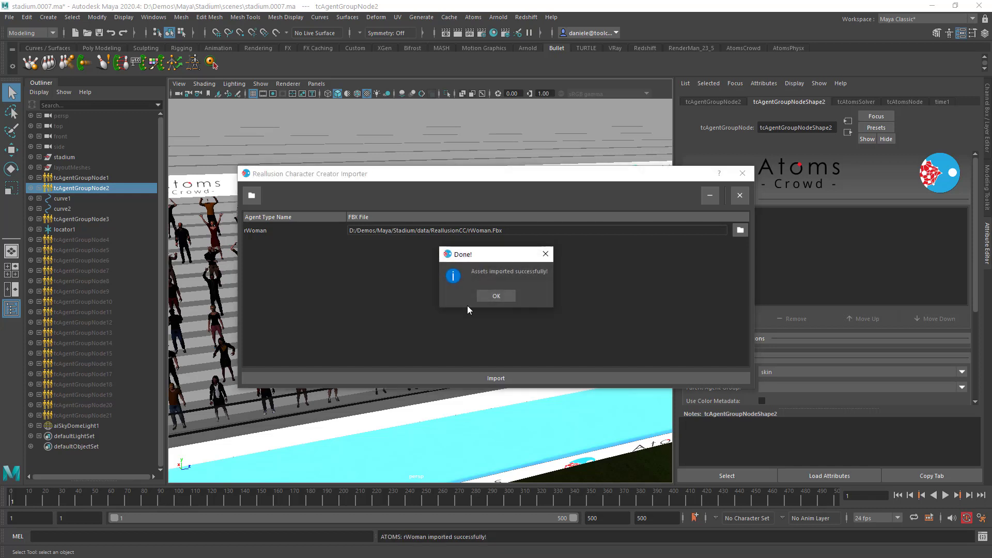
click(501, 296)
click(742, 174)
Step: Assign manStadiumStateMachine as the state machine of the rWoman agent type in the Atoms UI, and close the UI
click(473, 17)
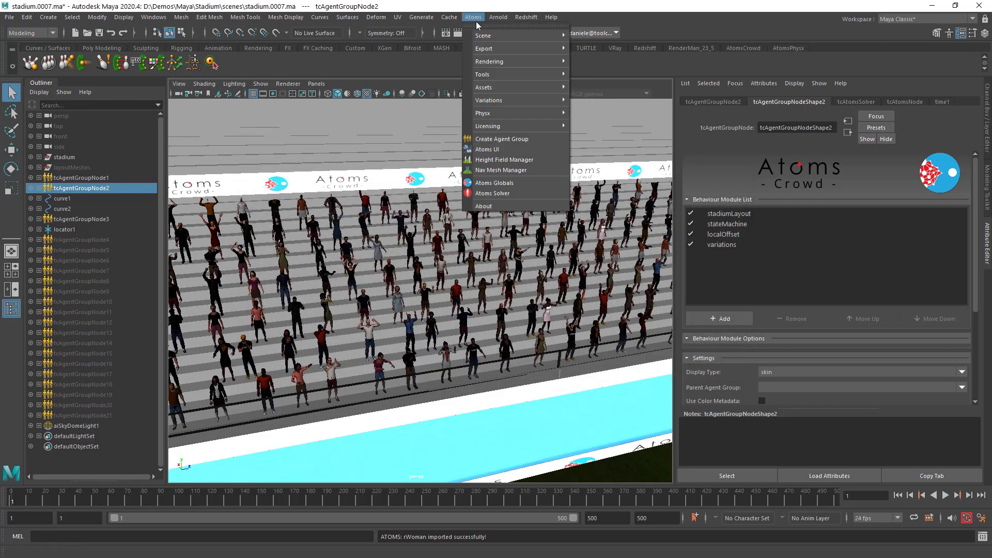
click(505, 154)
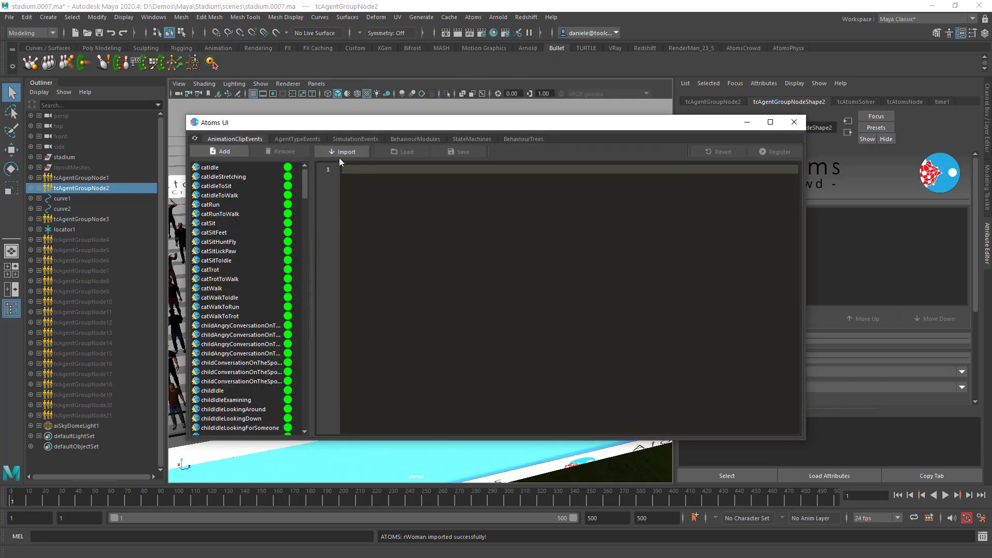
click(305, 139)
click(223, 213)
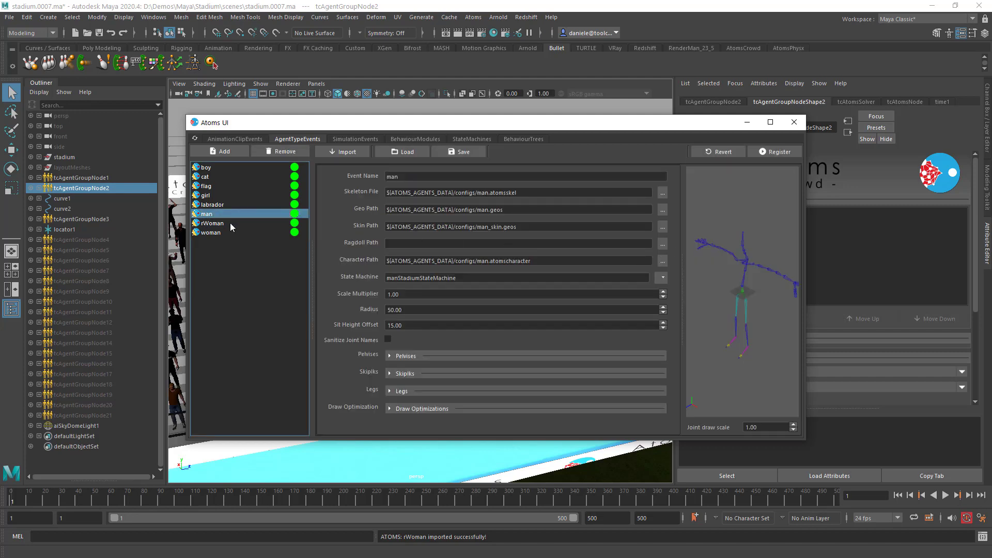
drag(682, 265, 758, 217)
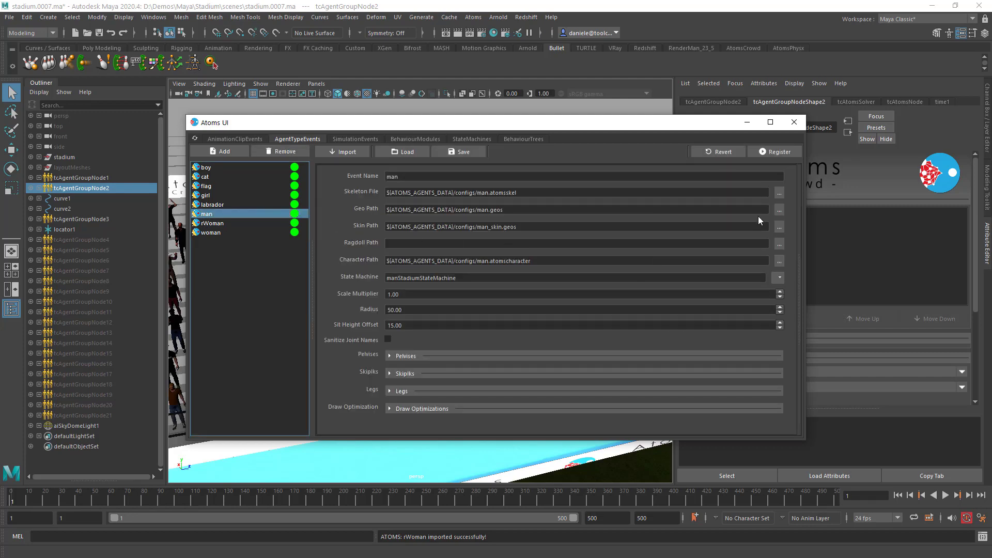
click(218, 227)
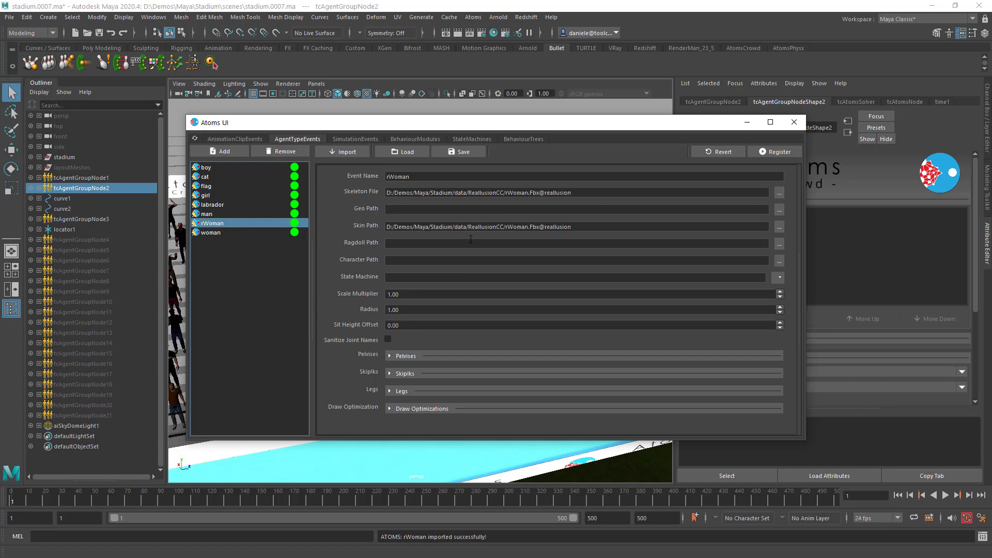
click(778, 278)
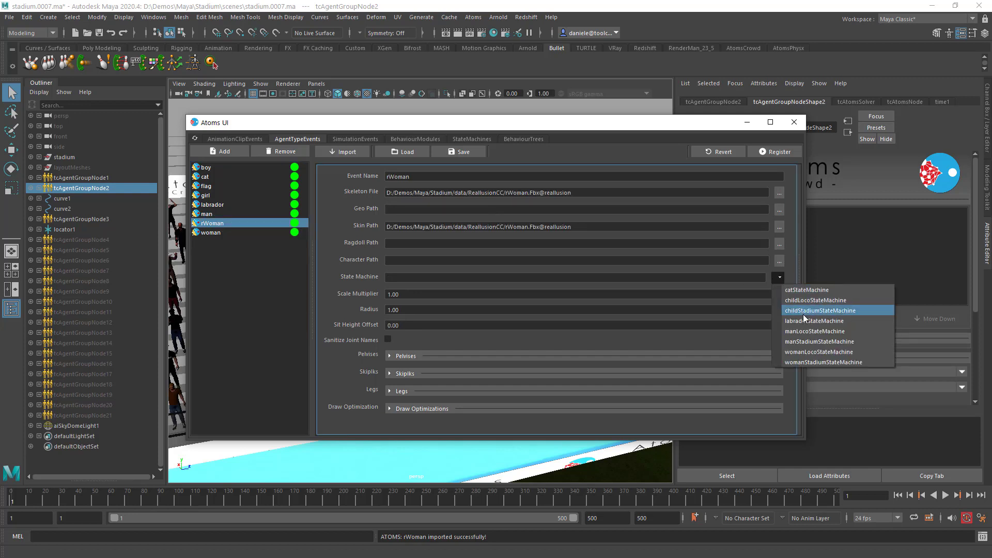
click(814, 341)
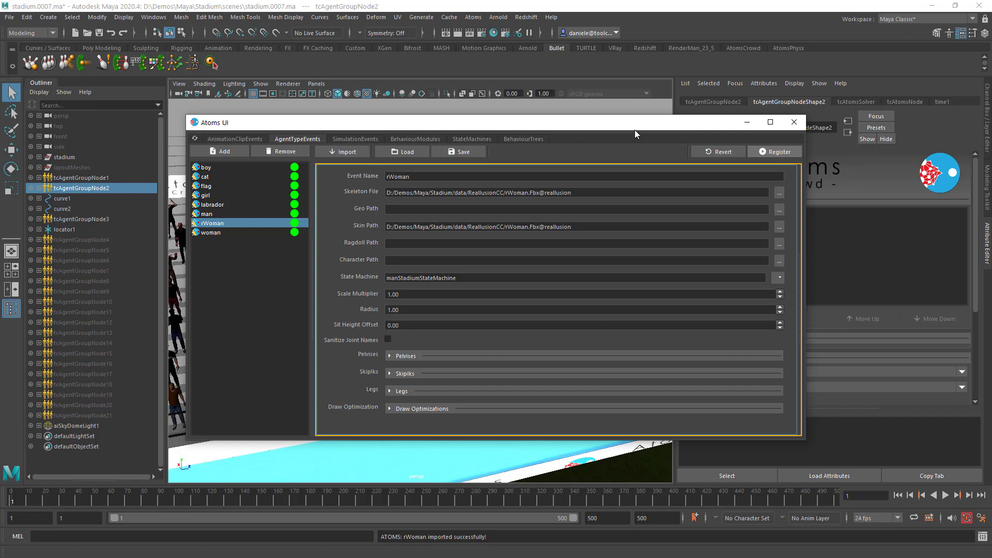
click(793, 123)
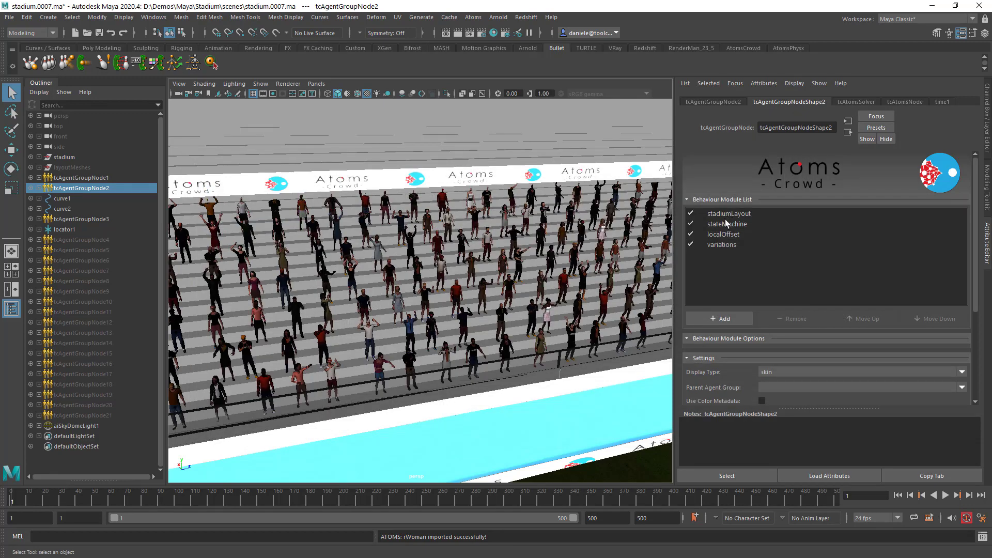
Step: Open the Agents Layout Tool and display the stadium crowd with textured shading
click(474, 17)
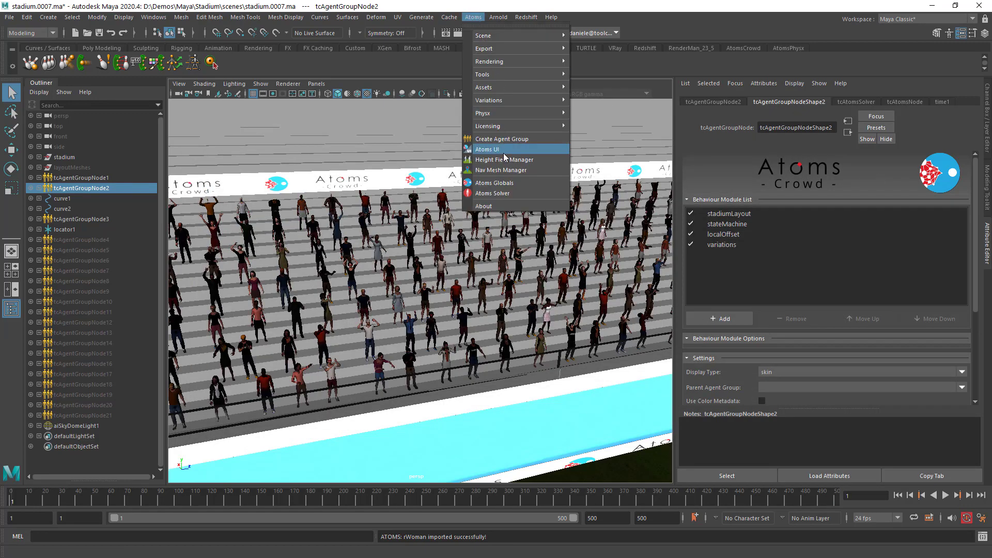
mouse_move(528, 75)
click(607, 97)
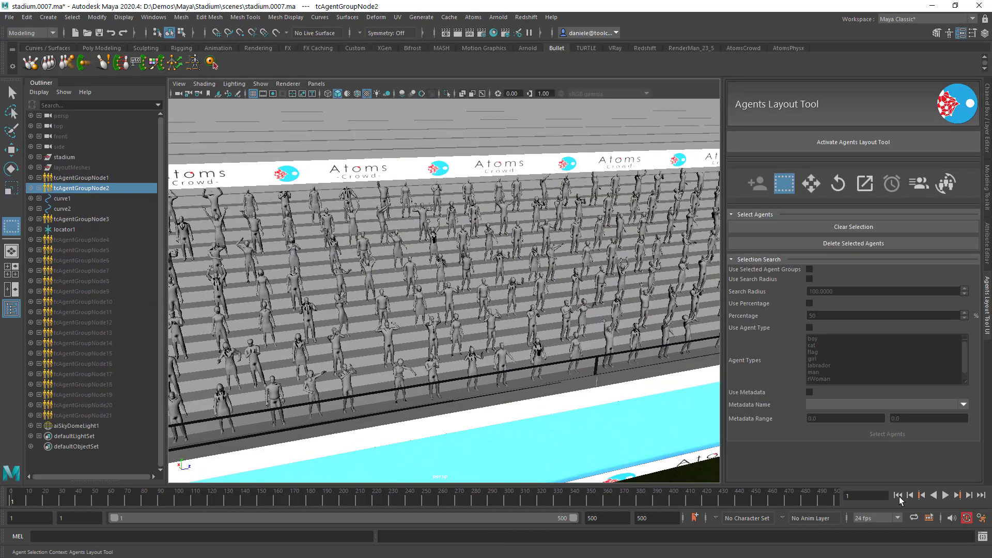
key(6)
scroll(451, 281, down, 1)
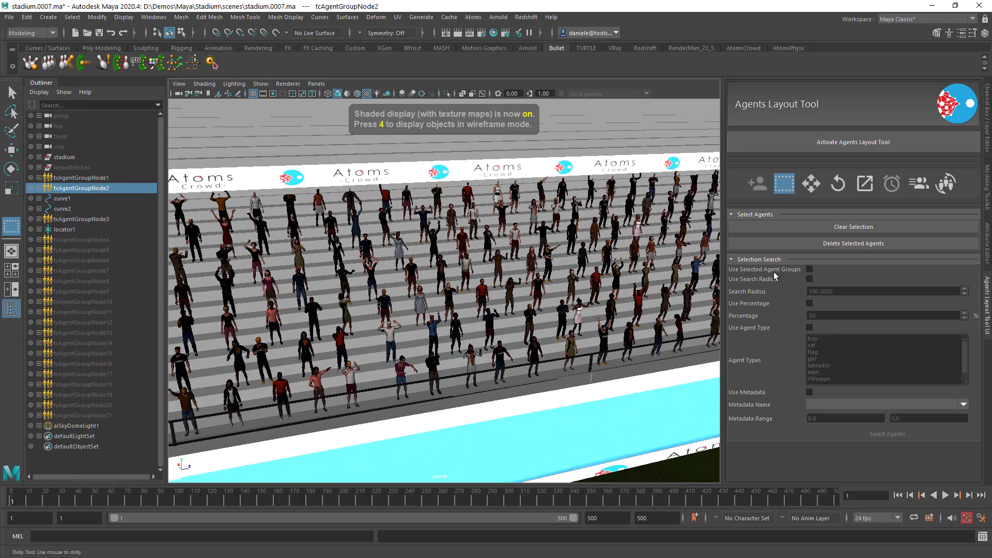
Step: Select 10 percent of the agents in tcAgentGroupNode1 by restricting the selection search to the selected agent group
click(809, 269)
click(103, 179)
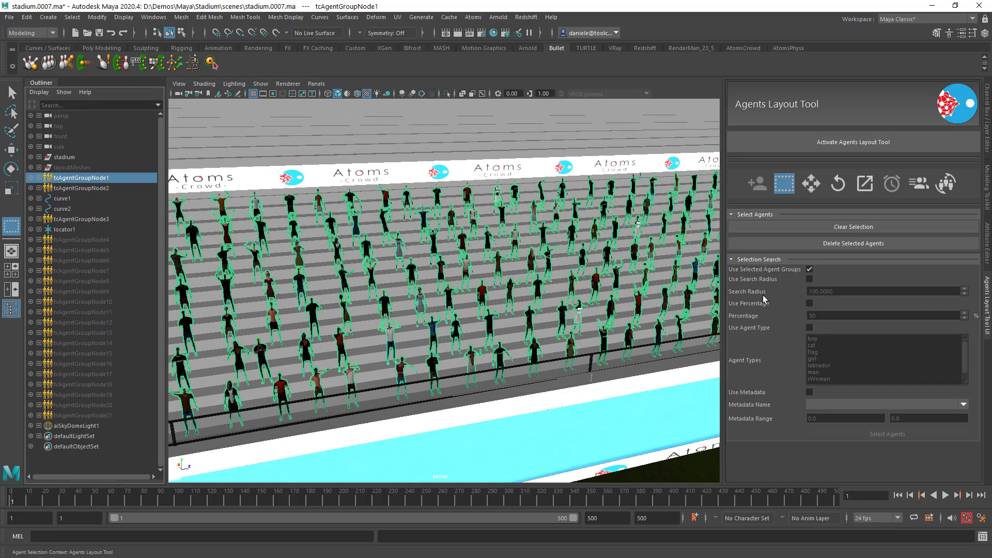
click(809, 303)
double_click(815, 314)
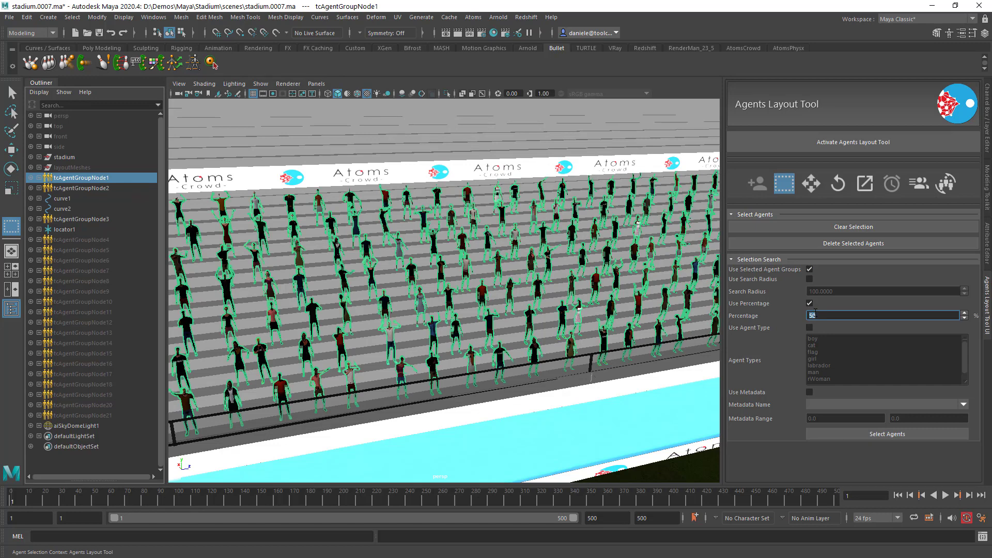
text(2)
key(Return)
text(10)
key(Return)
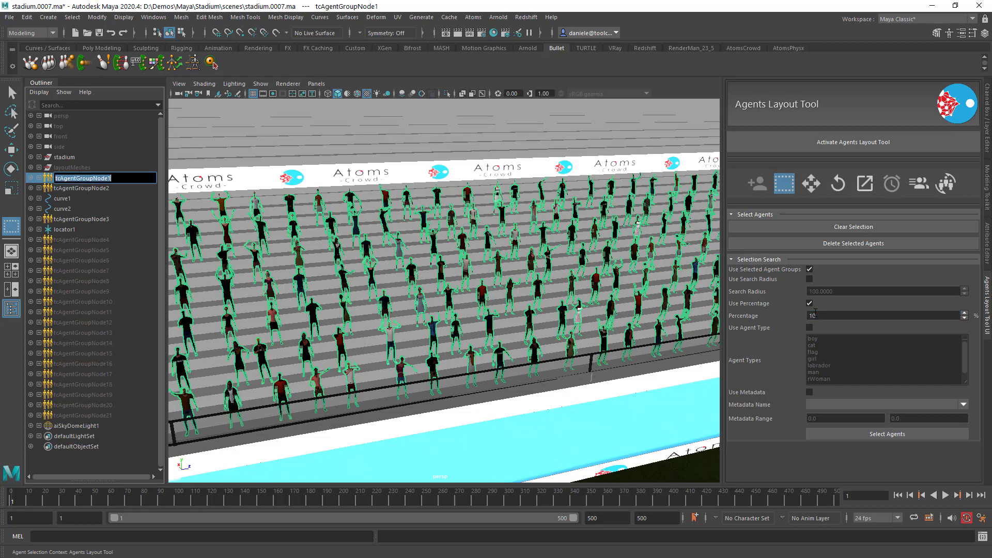
click(851, 432)
alt+middle_drag(361, 269, 447, 268)
scroll(412, 264, down, 5)
scroll(447, 268, up, 1)
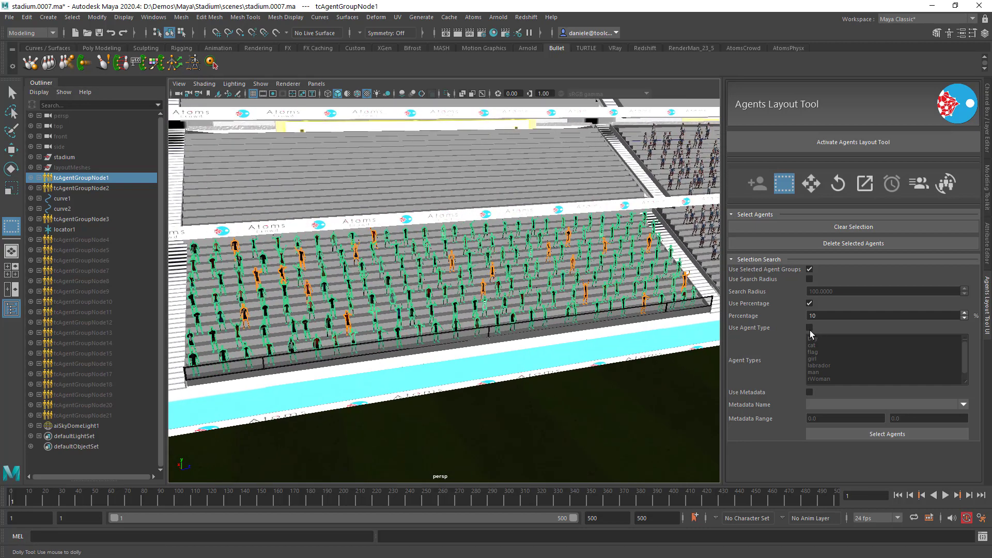
Step: Override the agent type of the selected agents with rWoman in tcAgentGroupNode1's meshScatterLayout module, and close the override window
click(475, 18)
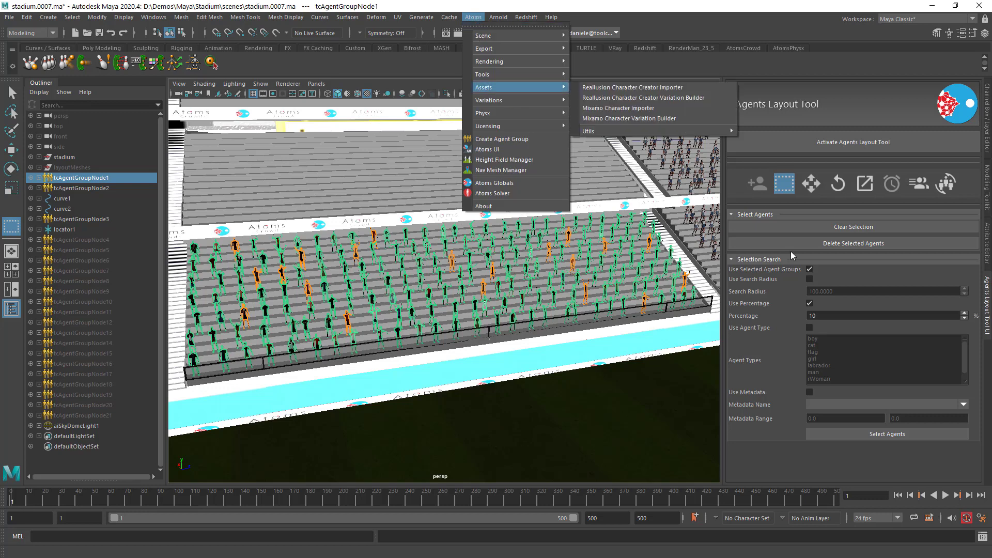
click(986, 239)
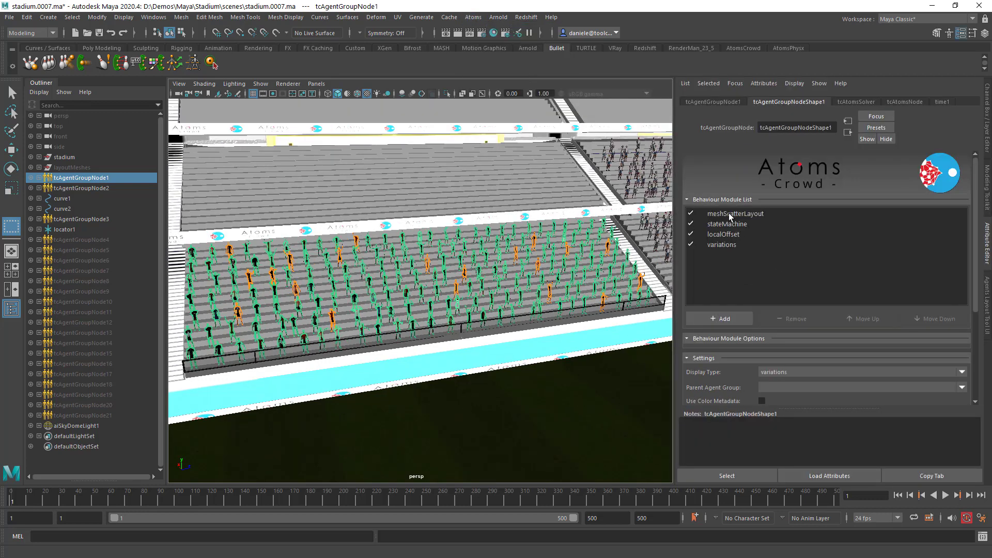
click(729, 213)
click(957, 348)
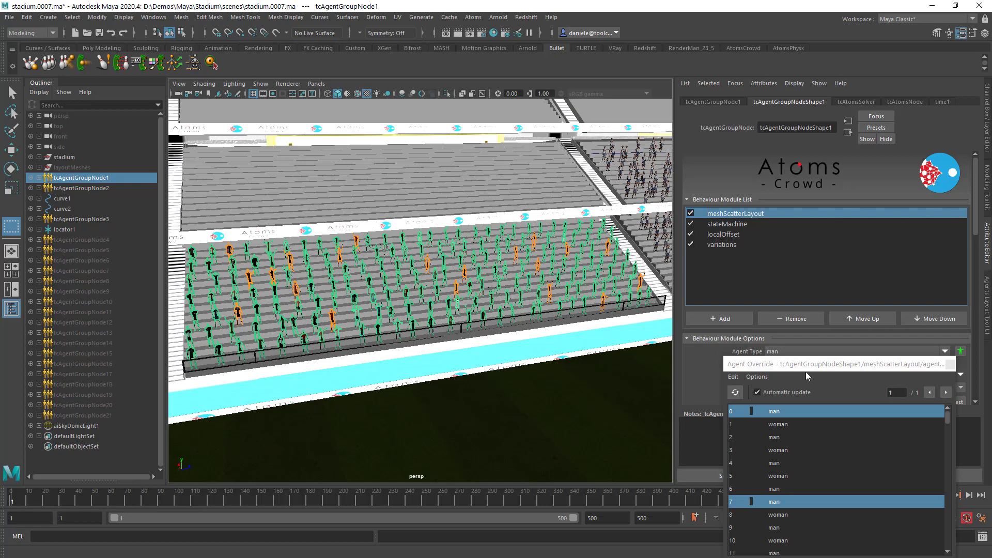
click(842, 396)
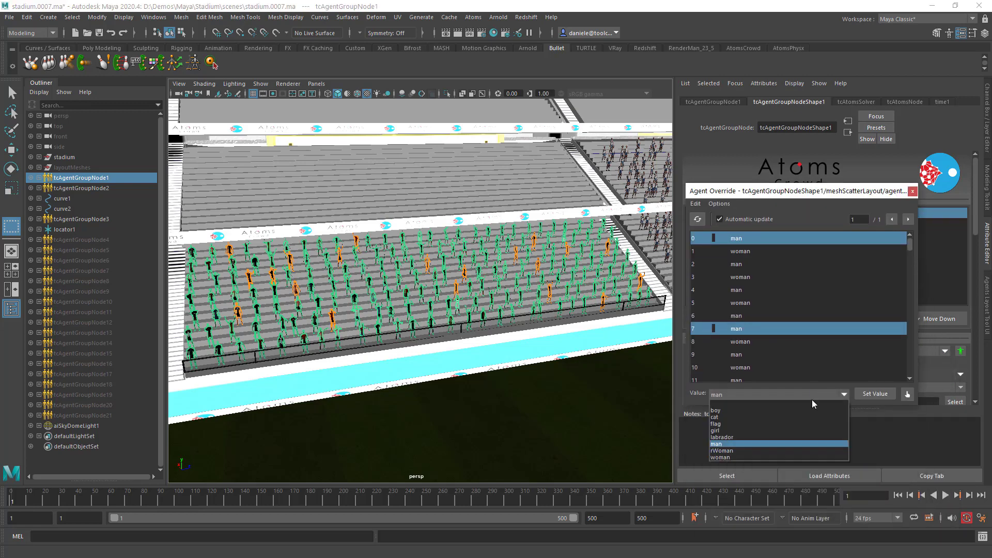
click(763, 452)
click(868, 394)
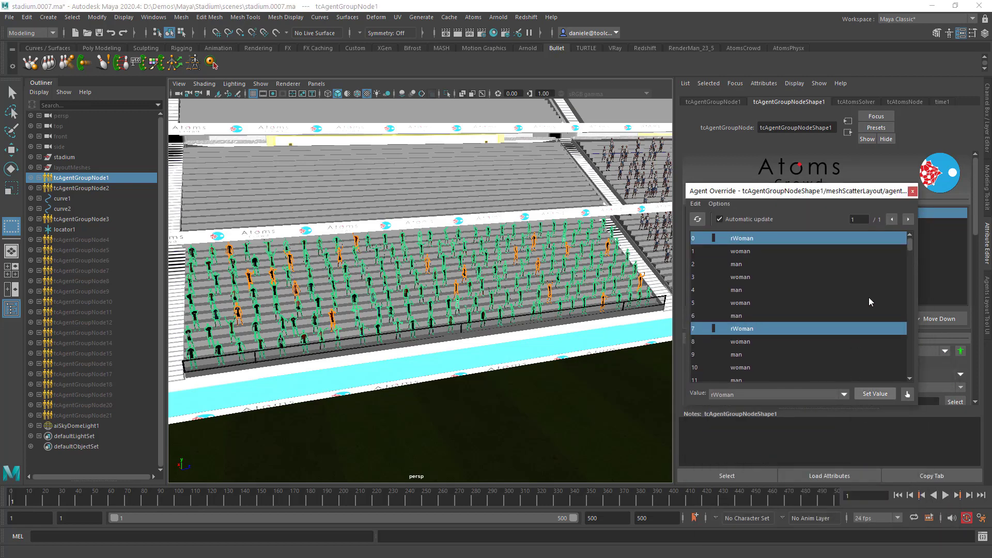
click(912, 192)
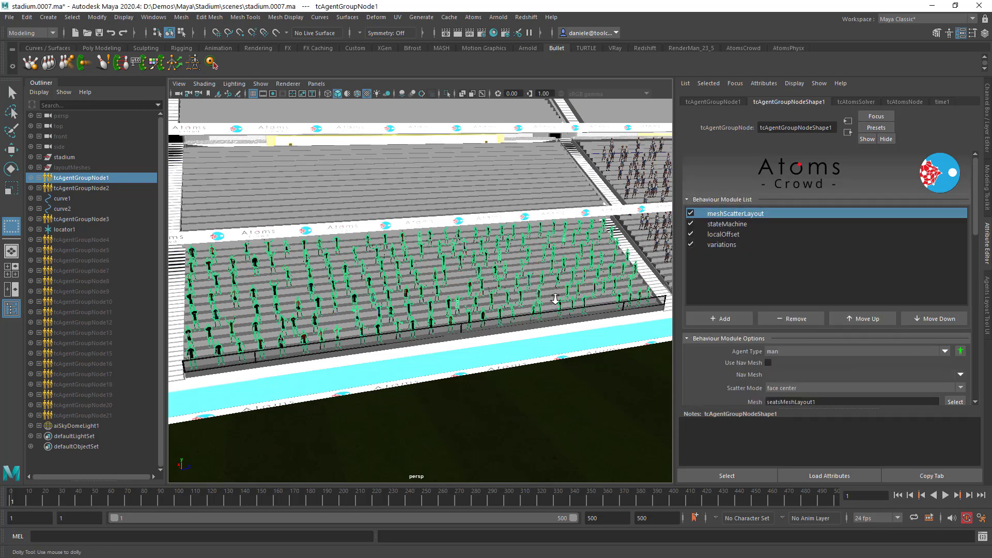
Step: Review the agent type override of the meshScatterLayout module in tcAgentGroupNode1, and close the override window
alt+right_drag(555, 299, 593, 307)
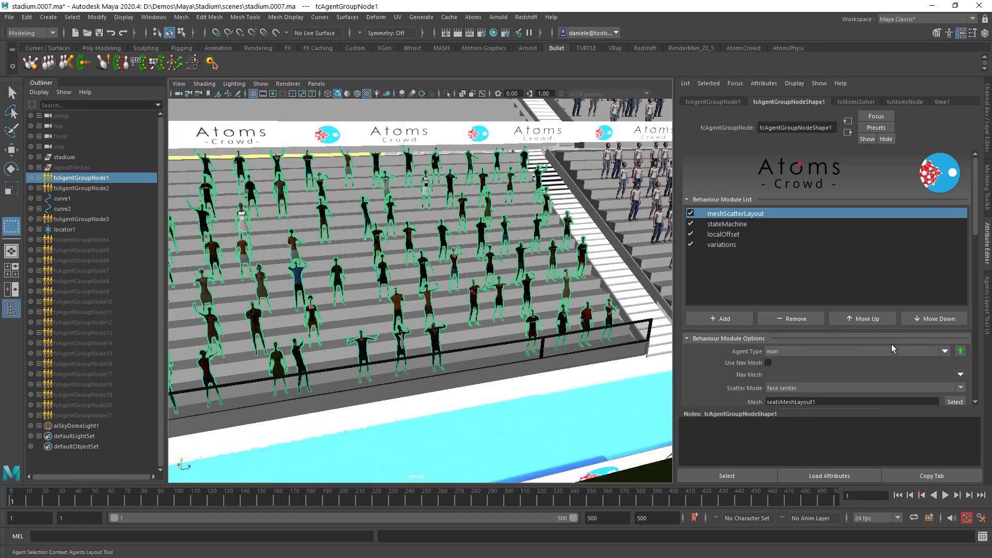
click(960, 350)
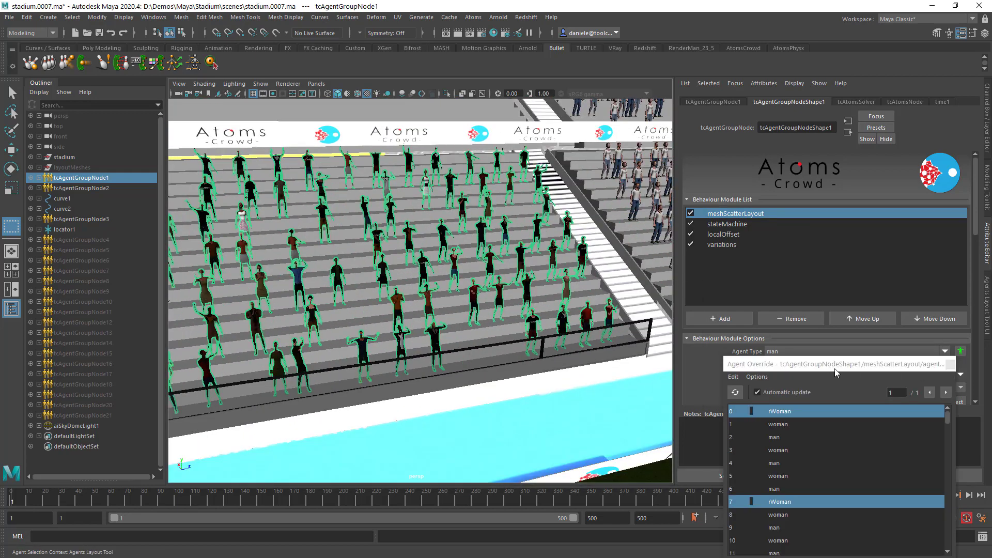
drag(835, 369, 779, 251)
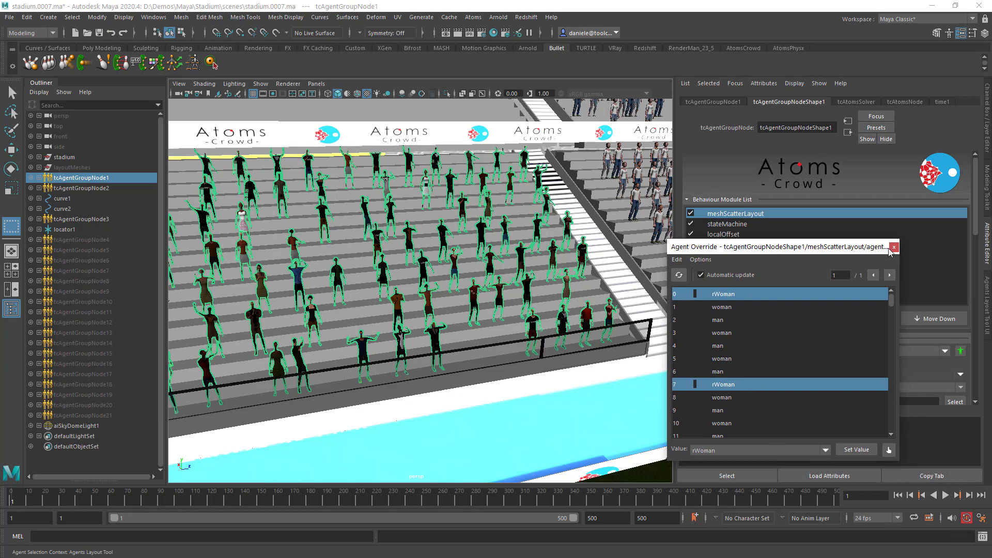
click(893, 247)
Step: Check the rWoman agent type's skeleton and skin file settings in the Atoms UI, and close the UI
click(473, 17)
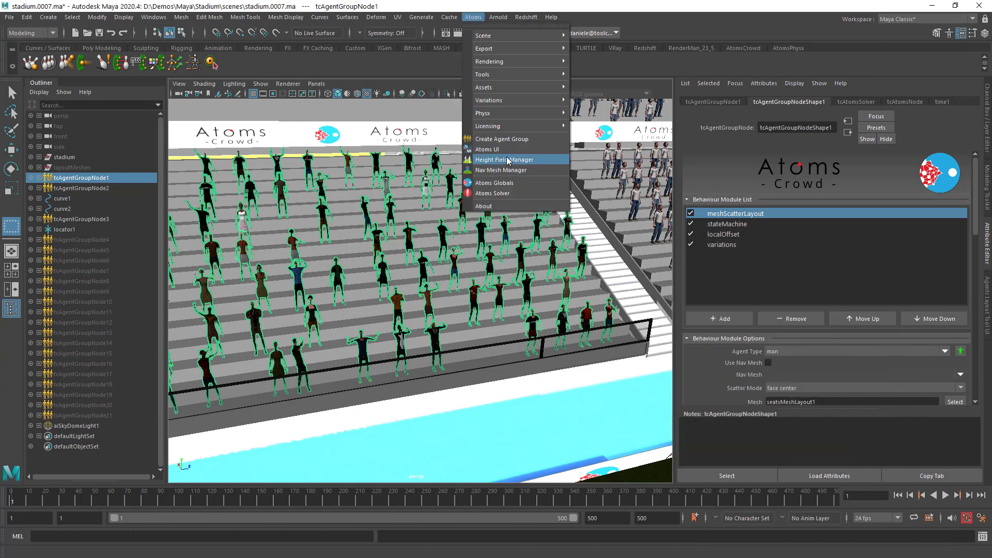
click(491, 149)
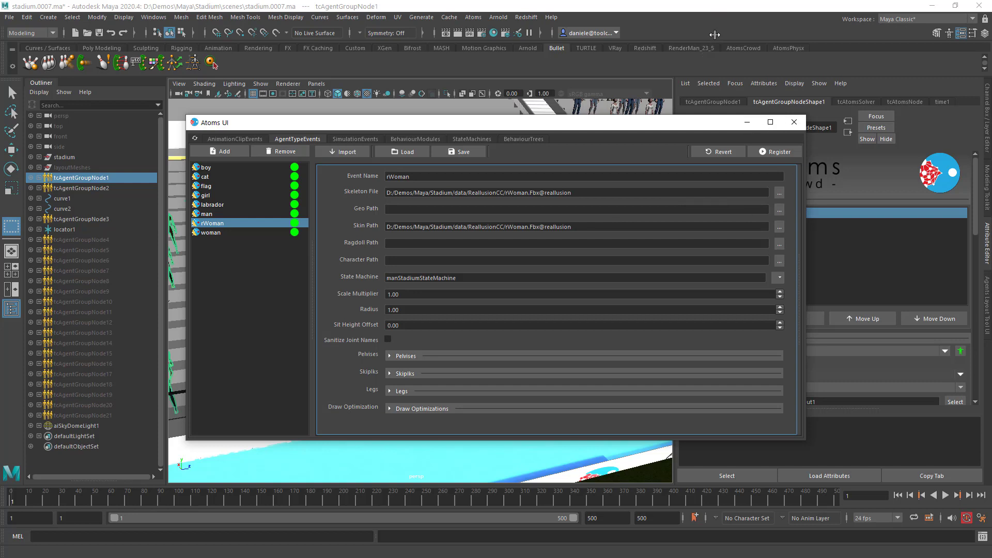
click(793, 122)
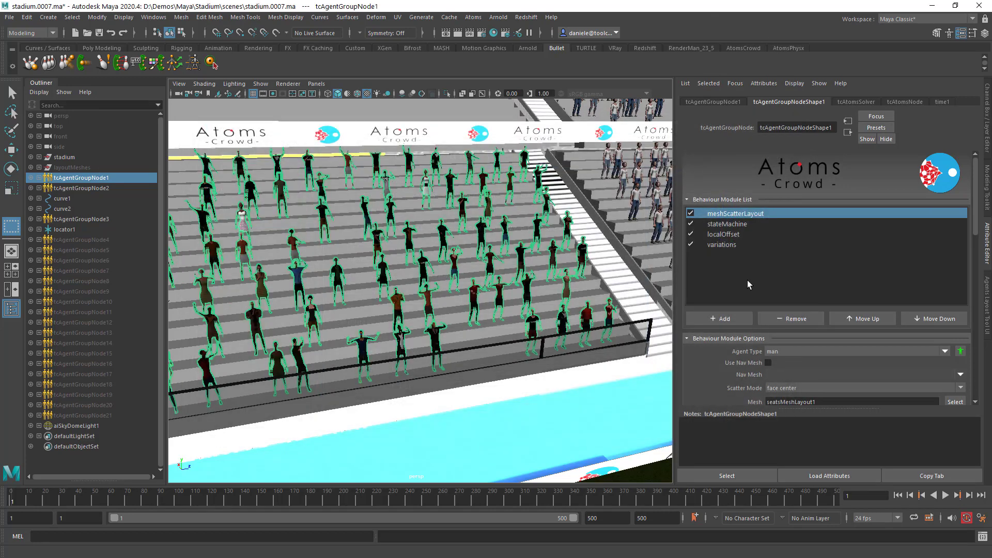
Step: Set the display type of tcAgentGroupNode1 to skin and inspect the rWoman agents in the crowd
scroll(728, 361, down, 4)
scroll(728, 362, down, 5)
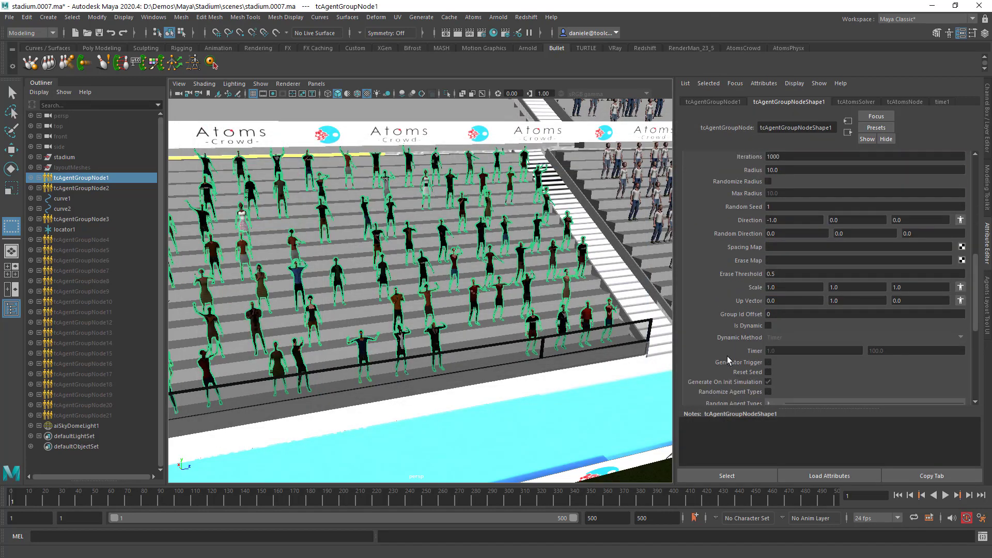
click(778, 355)
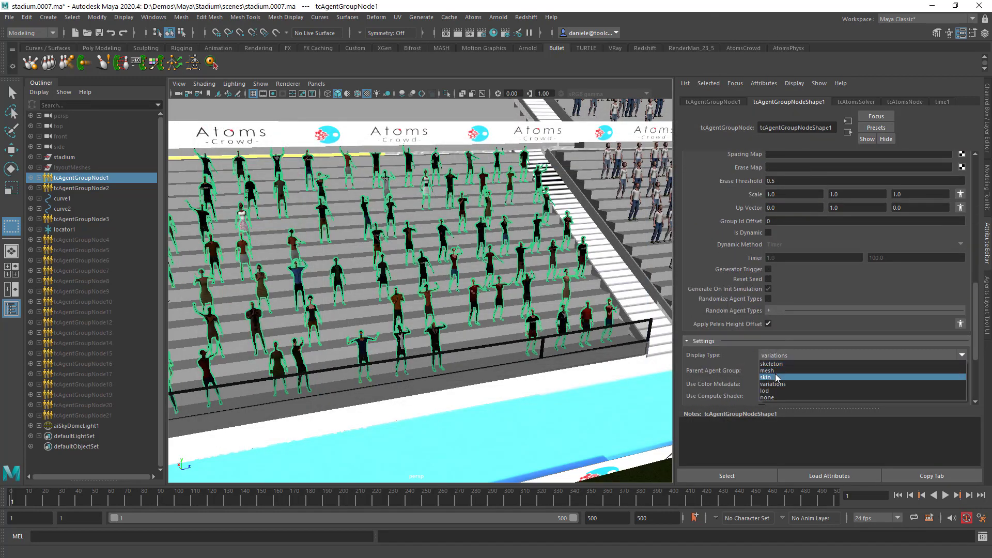
click(775, 377)
scroll(373, 306, up, 5)
scroll(373, 305, up, 3)
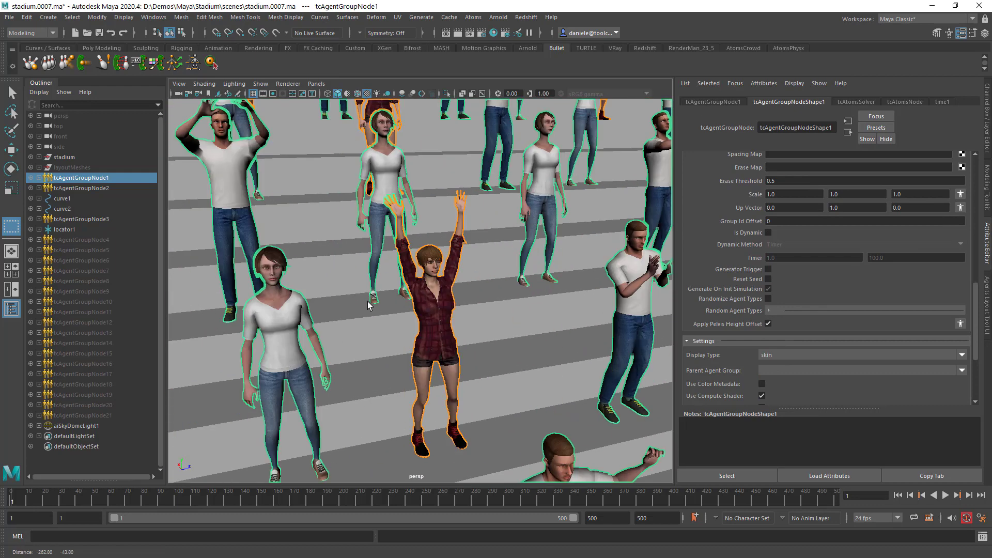
scroll(359, 301, down, 5)
scroll(432, 294, up, 1)
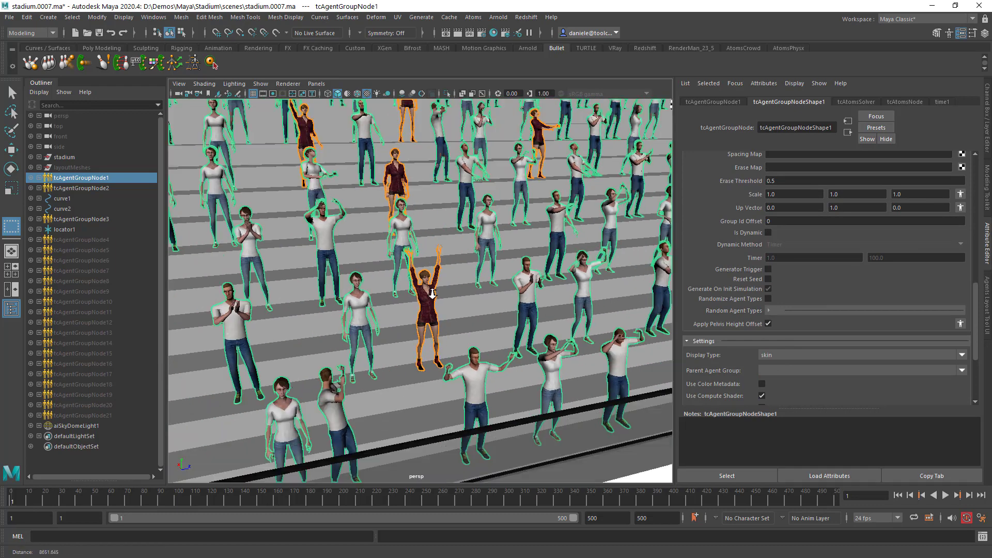
scroll(432, 293, down, 6)
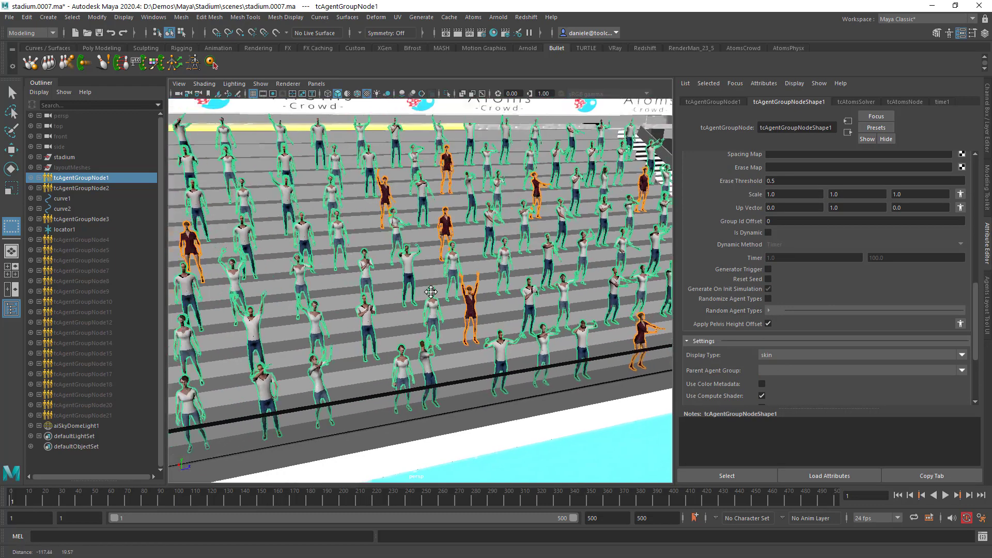
Step: Merge the variation JSON file from the ReallusionCC variations folder into the scene's Atoms variations
click(484, 19)
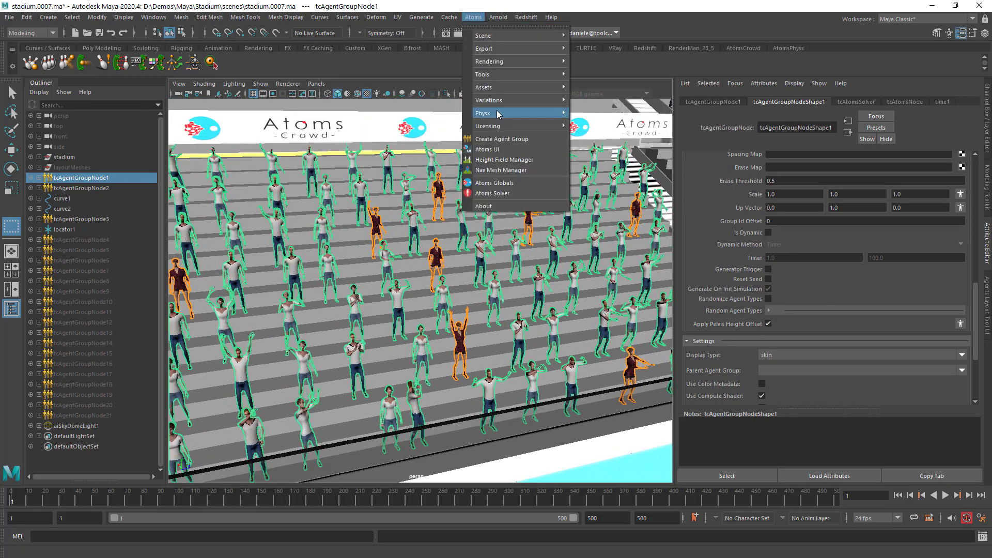
mouse_move(517, 100)
click(611, 159)
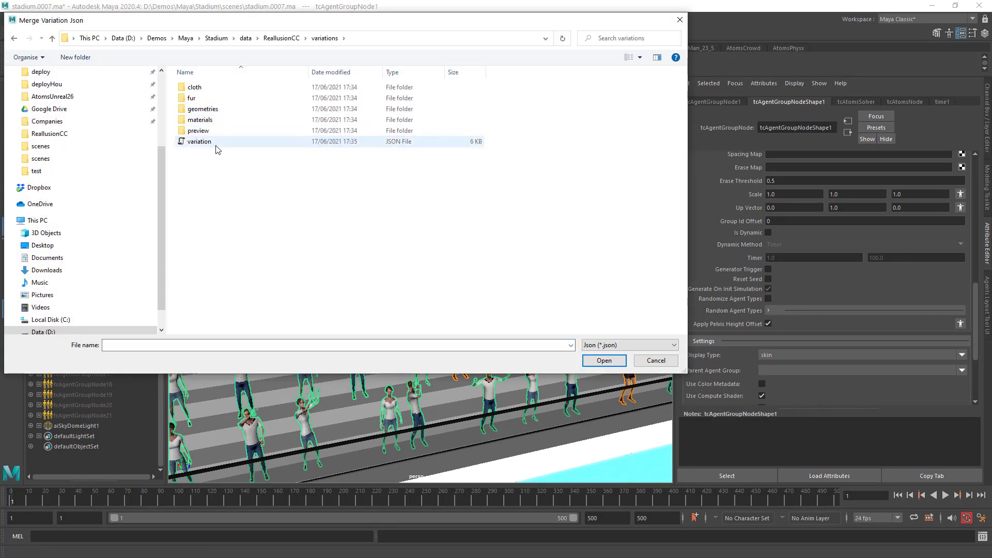
double_click(199, 141)
click(497, 290)
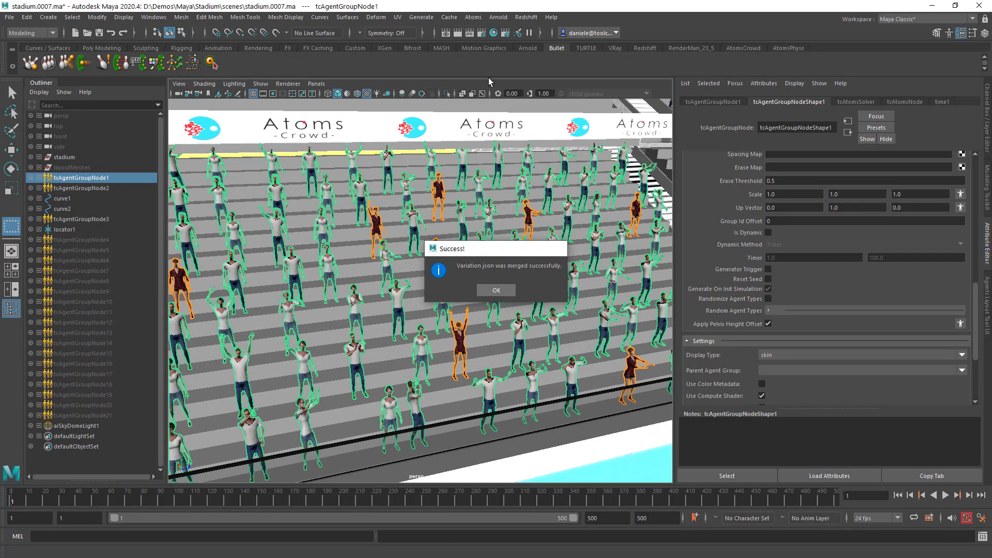
Step: Review the rWoman geometries and materials in the Agents Variations Manager, and close it
click(474, 17)
mouse_move(507, 123)
mouse_move(491, 101)
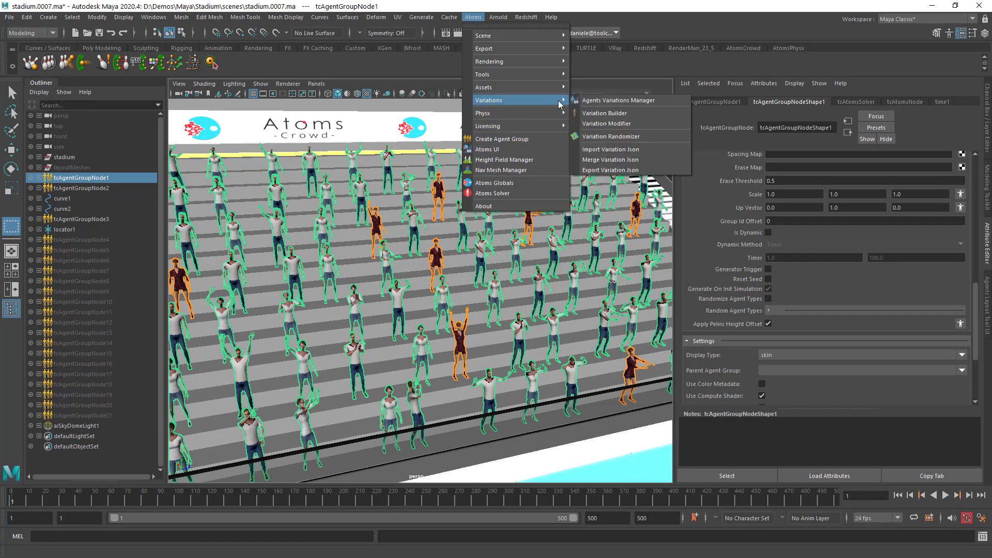
click(602, 111)
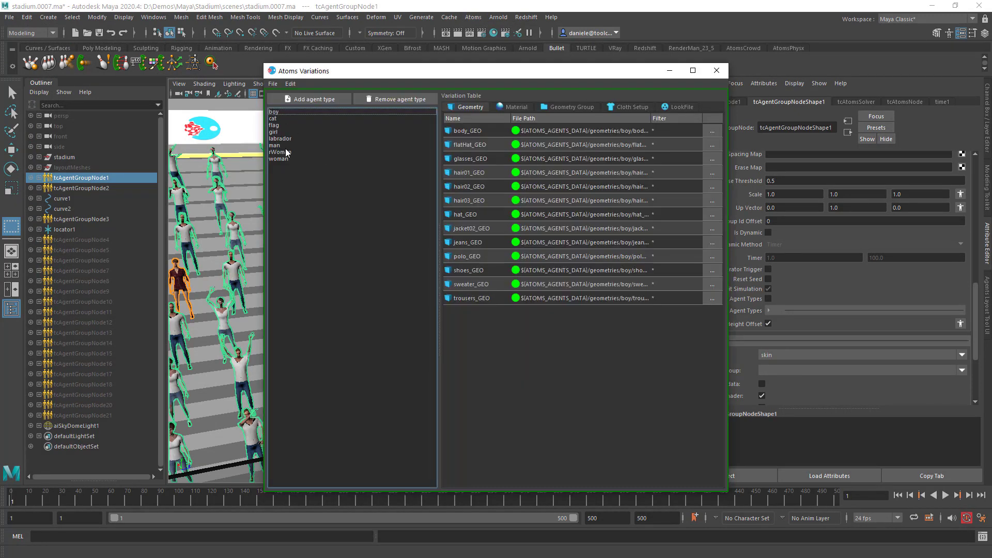
click(282, 159)
click(282, 152)
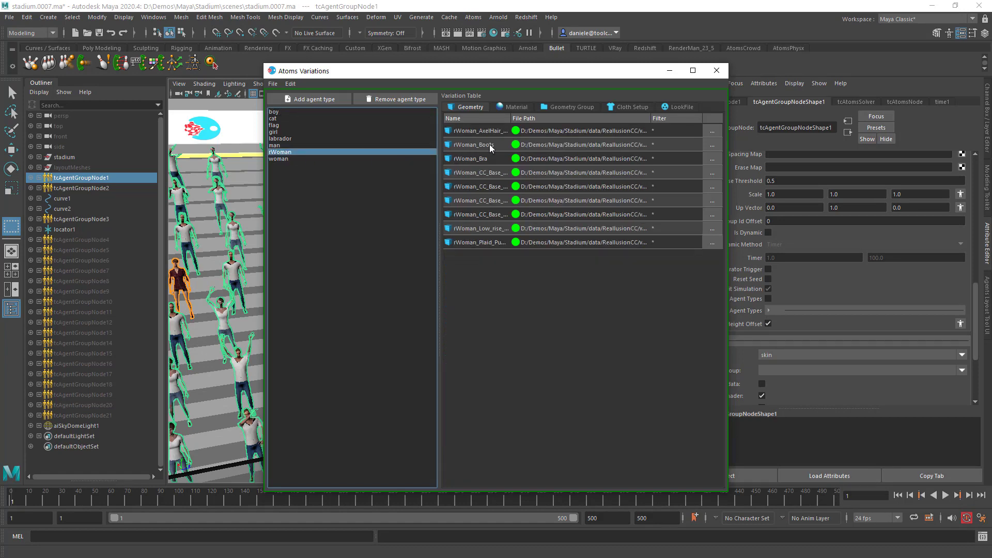
click(515, 109)
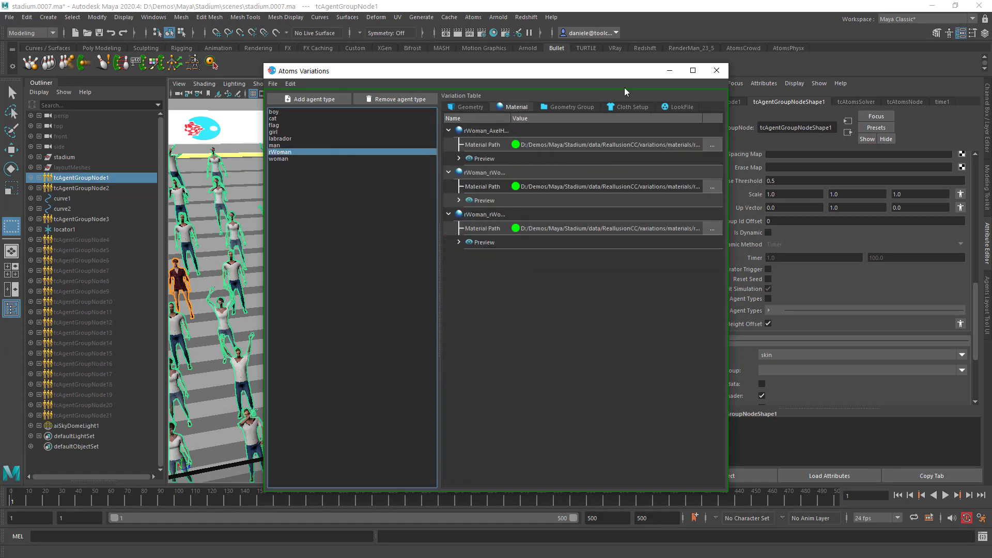
click(725, 72)
Step: Open the Variation Name override of the variations module in tcAgentGroupNode1
scroll(708, 235, up, 5)
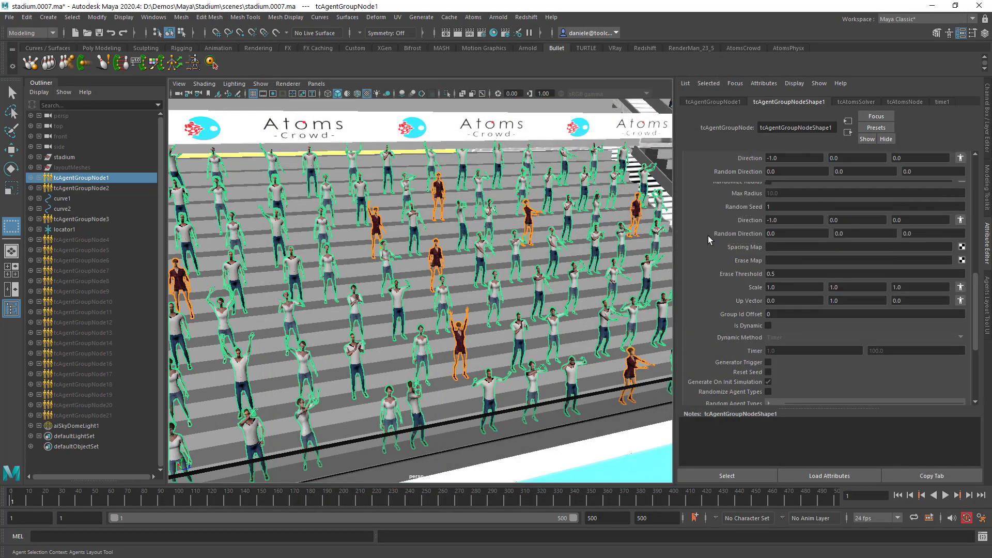
click(720, 245)
scroll(724, 296, down, 3)
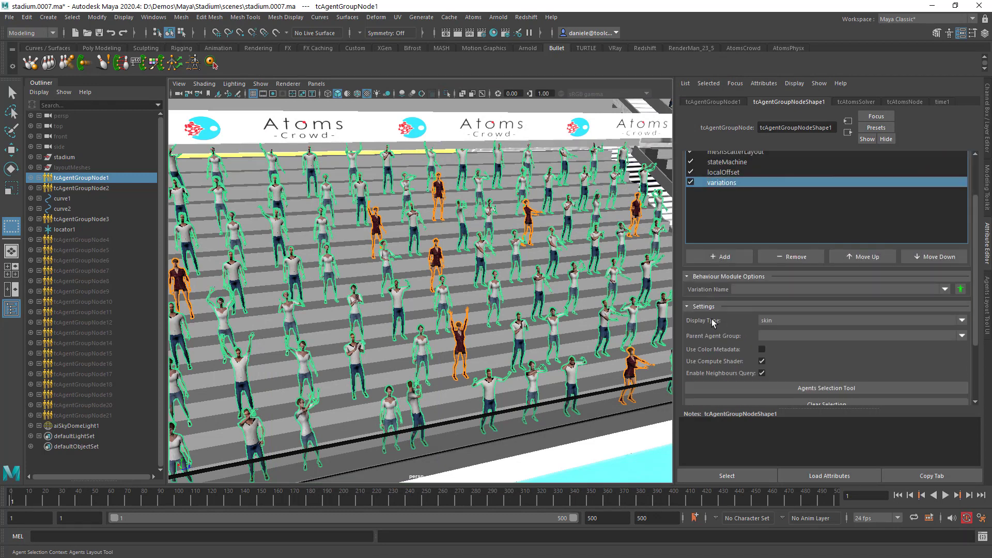
click(960, 289)
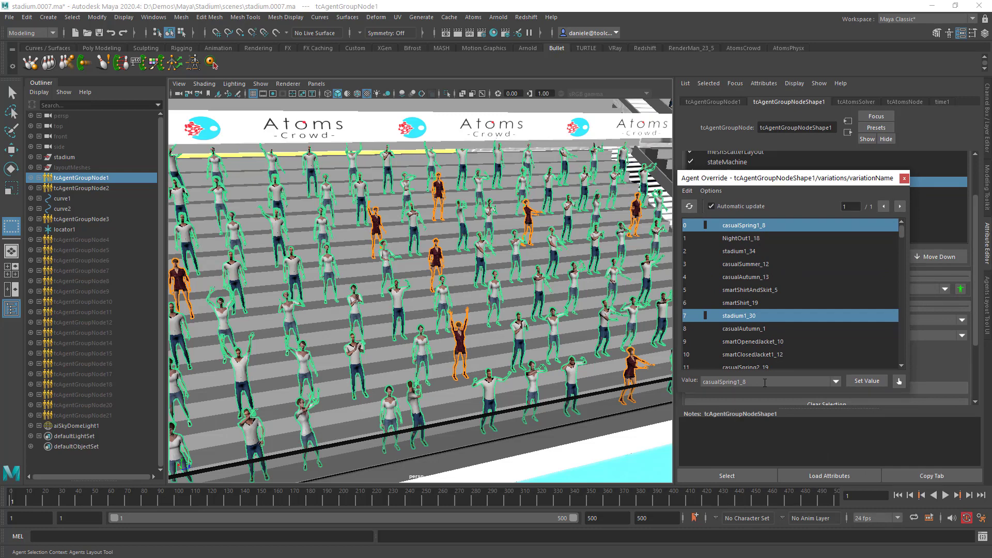
Step: Look up rWoman's geometry group and its geometry and material combinations in the Agents Variations Manager, and close it
click(474, 17)
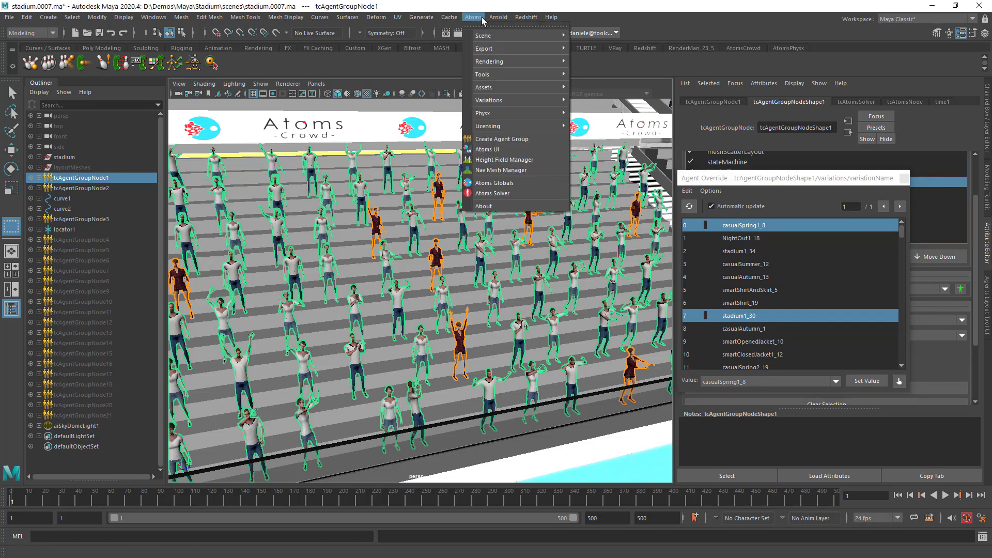
mouse_move(517, 101)
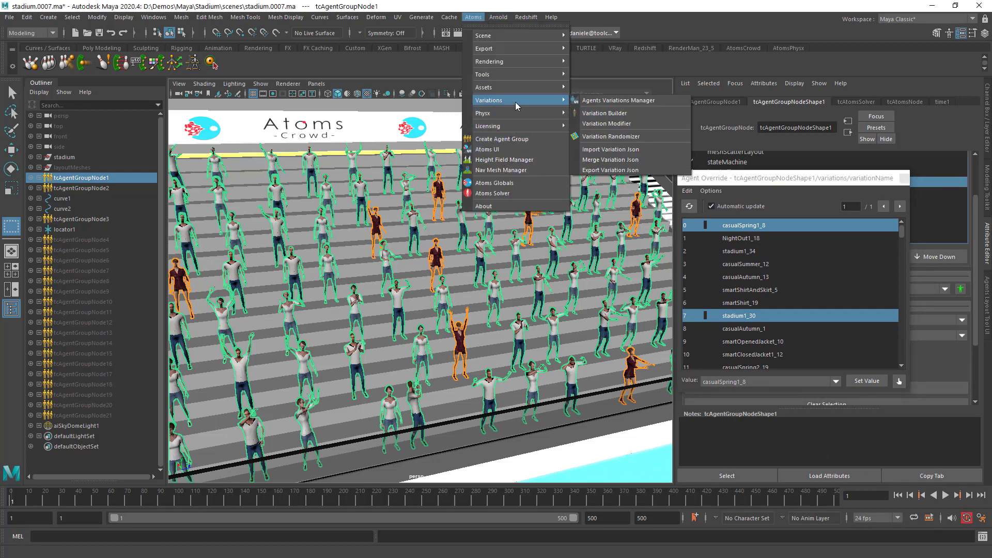
click(635, 101)
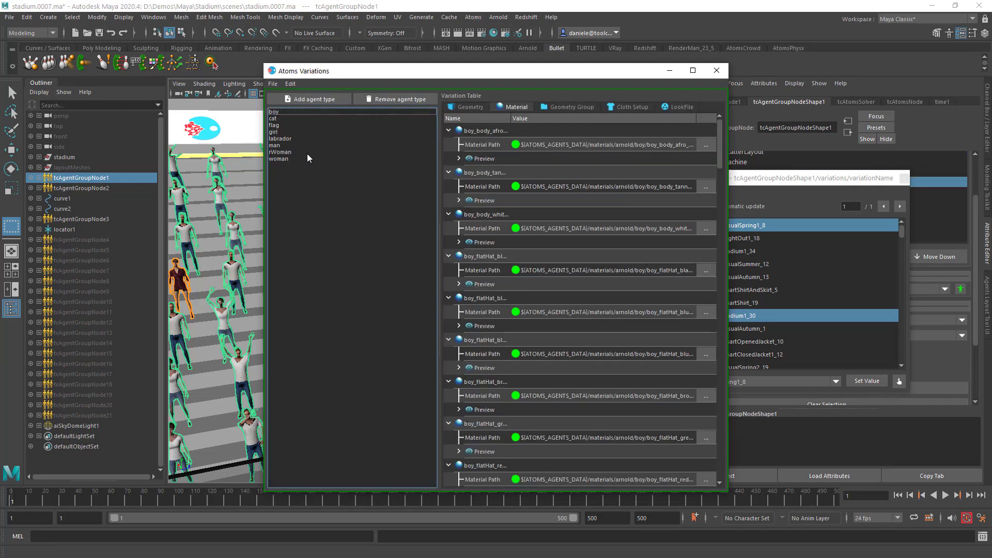
click(286, 153)
click(554, 106)
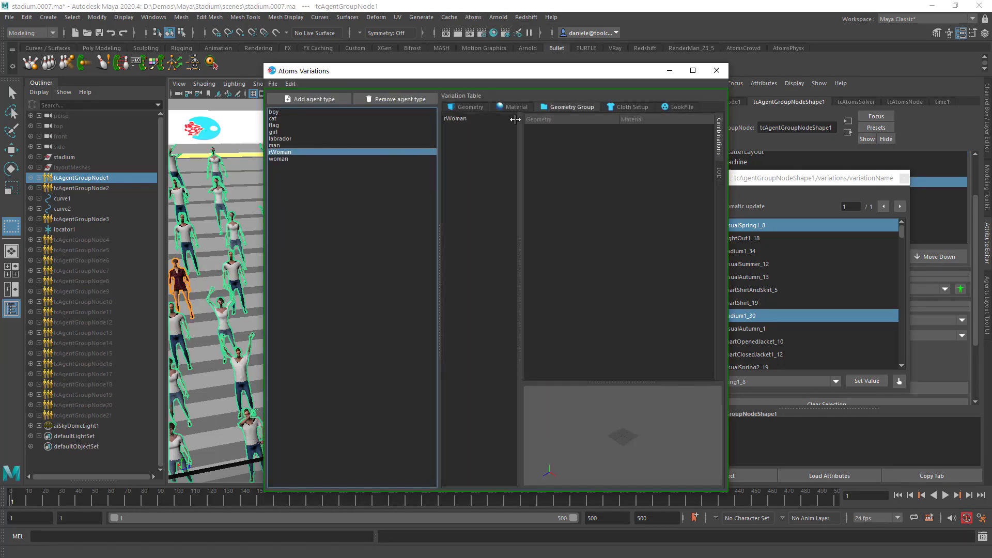
click(456, 119)
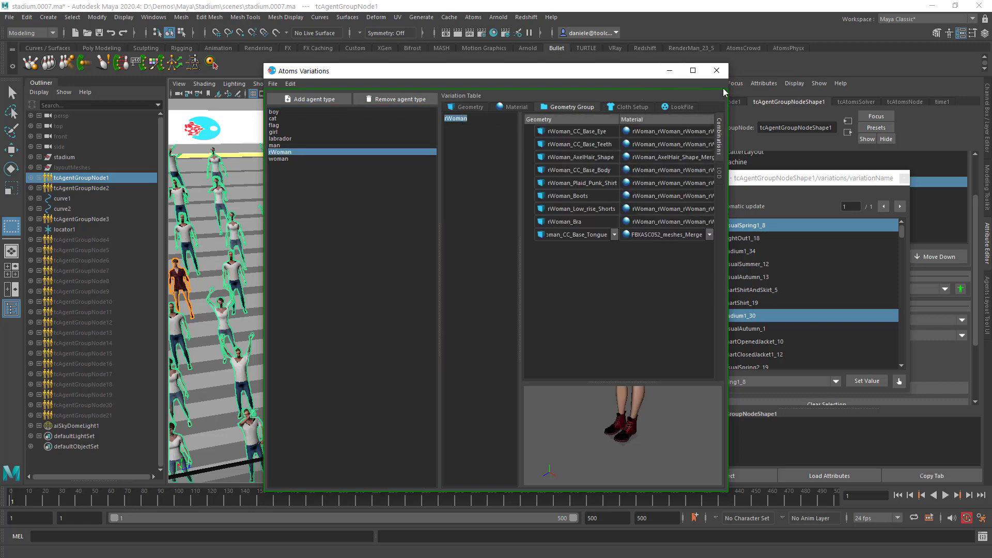
click(718, 72)
Step: Override the variation name of the selected agents with rWoman, and close the override window
double_click(747, 381)
text(rWoman)
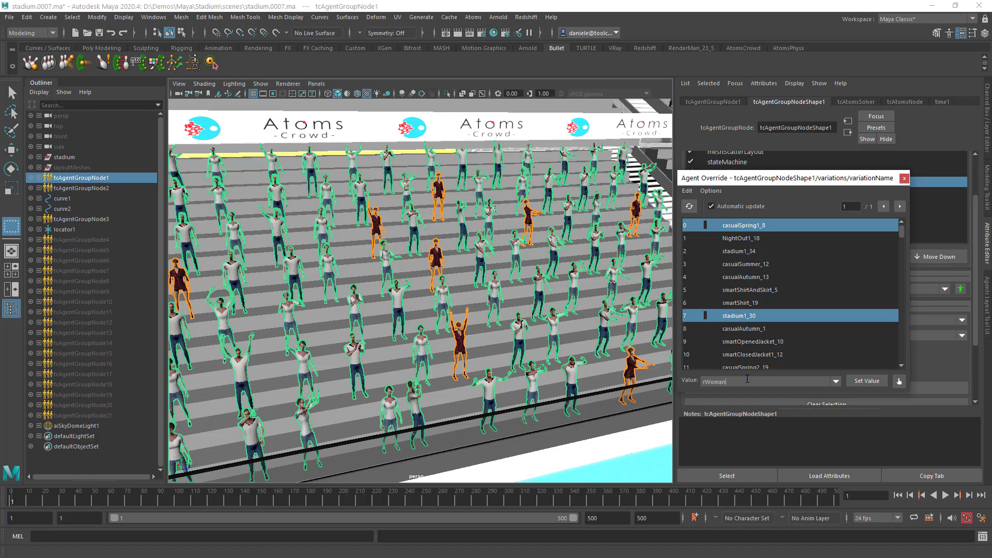
click(862, 381)
click(905, 180)
Step: Set the display type of tcAgentGroupNode1 to variations and view the agents in the stands
scroll(724, 323, down, 1)
click(778, 292)
click(780, 316)
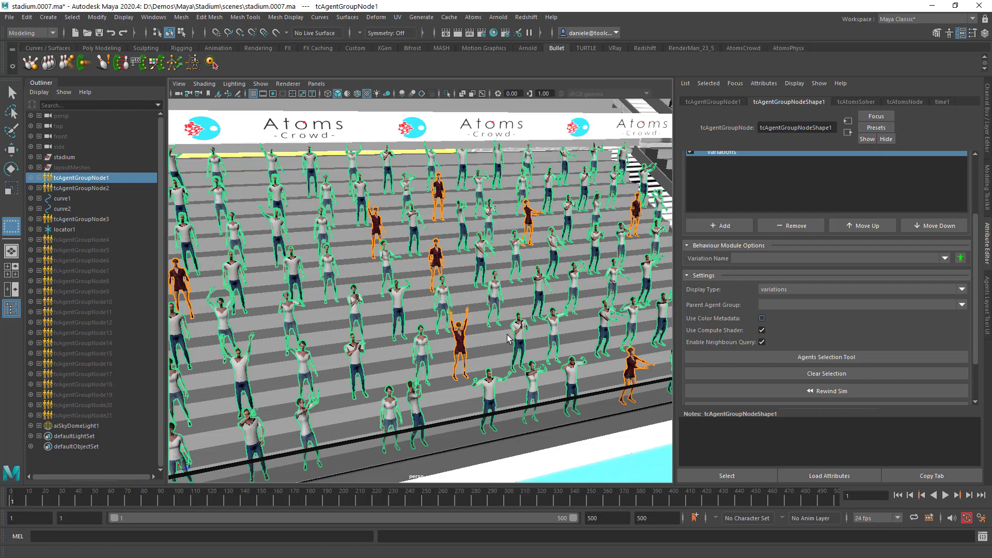
mouse_move(522, 343)
alt+right_down()
mouse_move(465, 336)
mouse_move(504, 336)
alt+right_up()
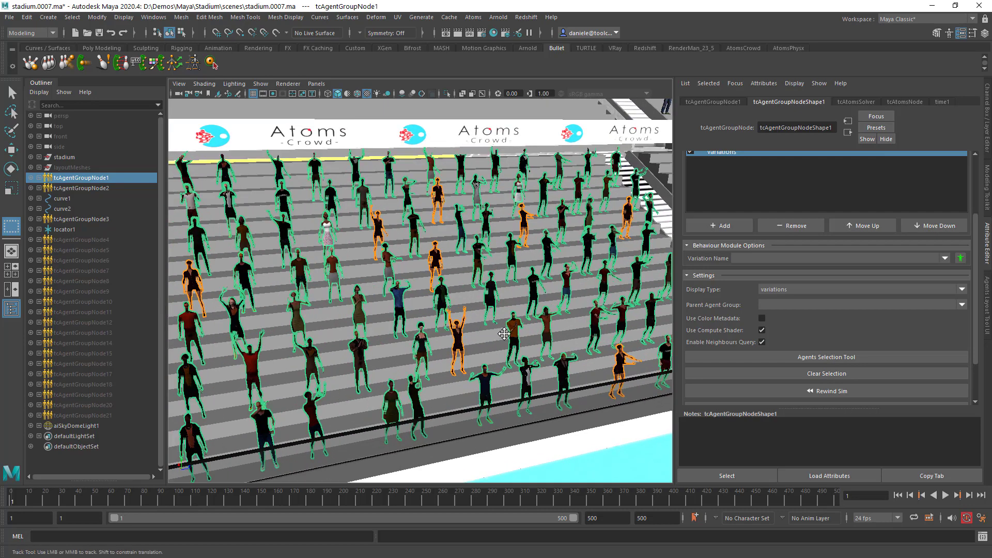
alt+middle_drag(504, 336, 538, 318)
alt+right_drag(537, 318, 501, 320)
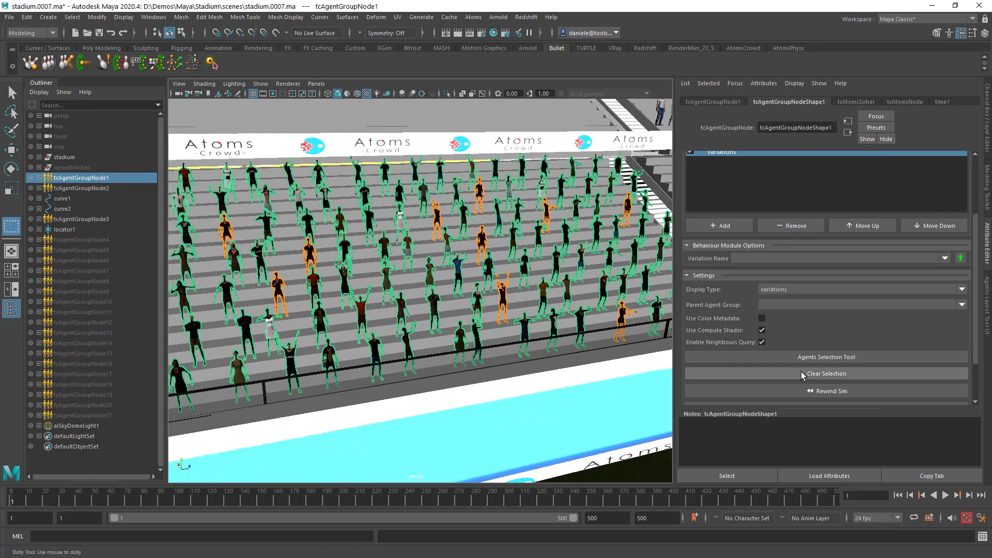
Step: Clear the agent selection and render the current frame with a closer view of the crowd
click(804, 374)
alt+middle_drag(455, 318, 519, 307)
alt+right_drag(486, 309, 465, 310)
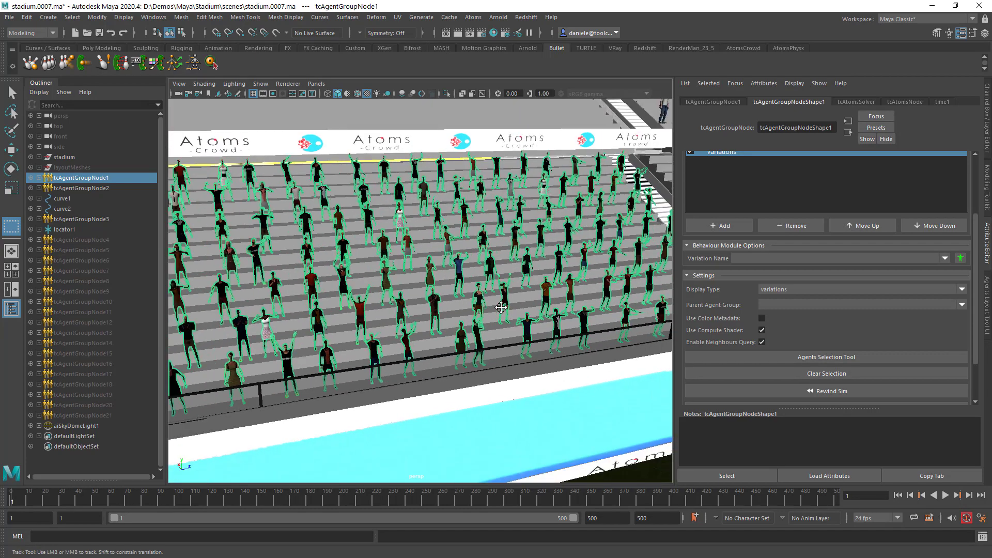
alt+middle_drag(465, 310, 496, 323)
alt+right_drag(496, 323, 530, 311)
alt+middle_drag(530, 310, 529, 310)
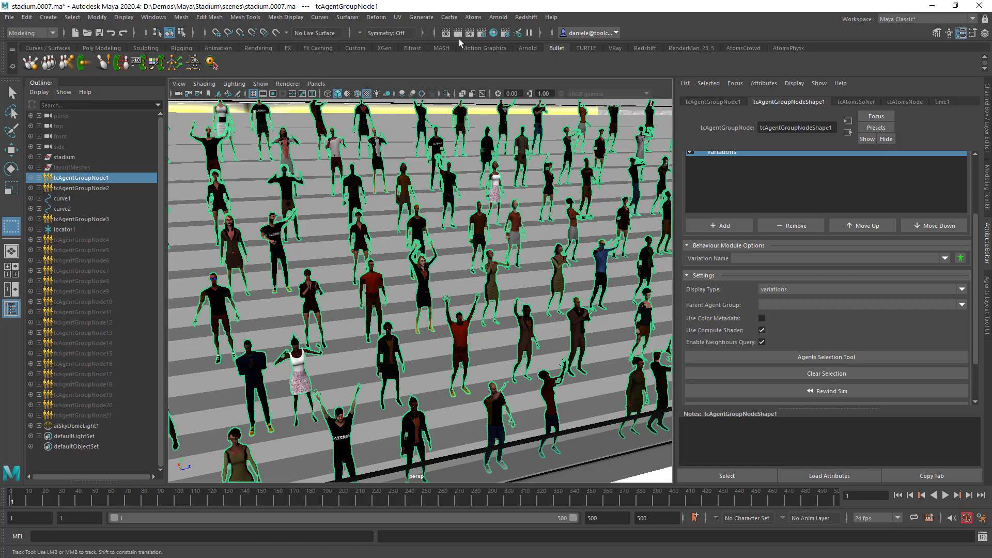
click(457, 34)
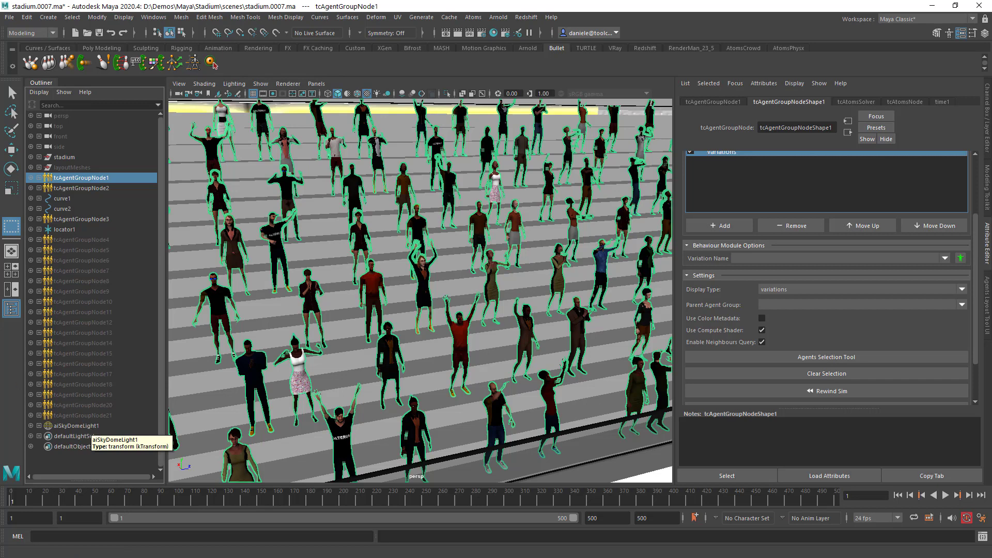
Step: Switch to Mixamo in the browser and view the Remy character in the 3D preview
drag(0, 108, 397, 78)
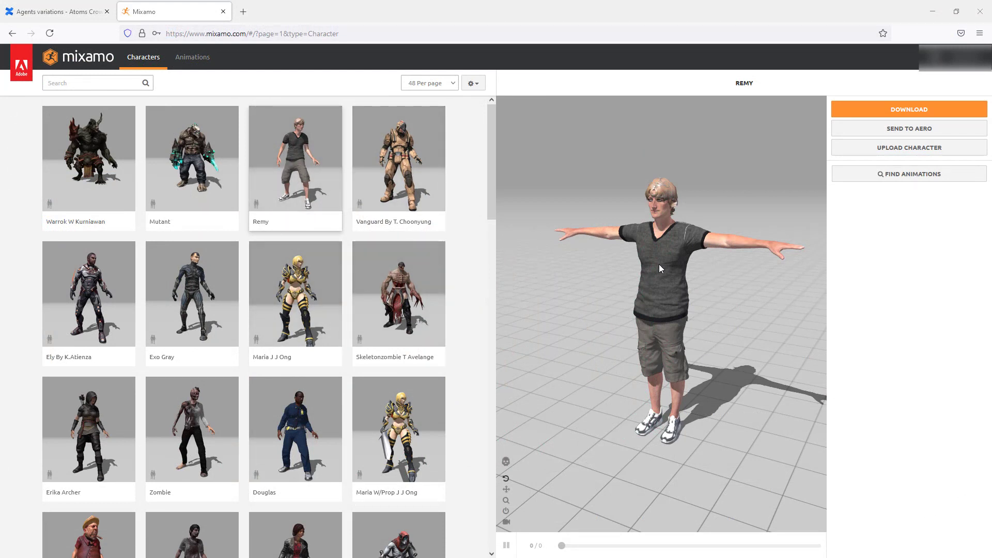
scroll(666, 323, up, 3)
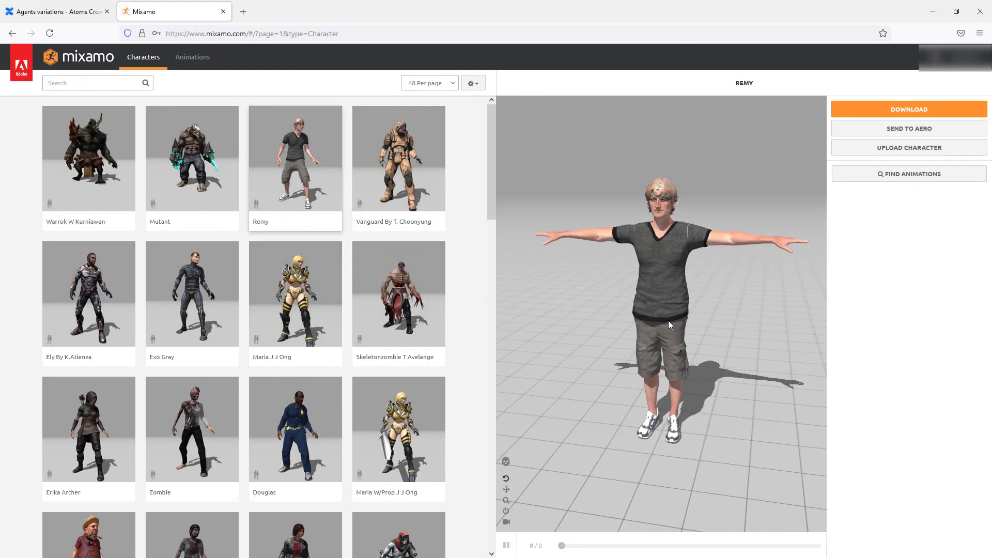
Step: Download the Remy character in FBX Binary format with T-pose, and save the remy.fbx file
scroll(668, 314, down, 3)
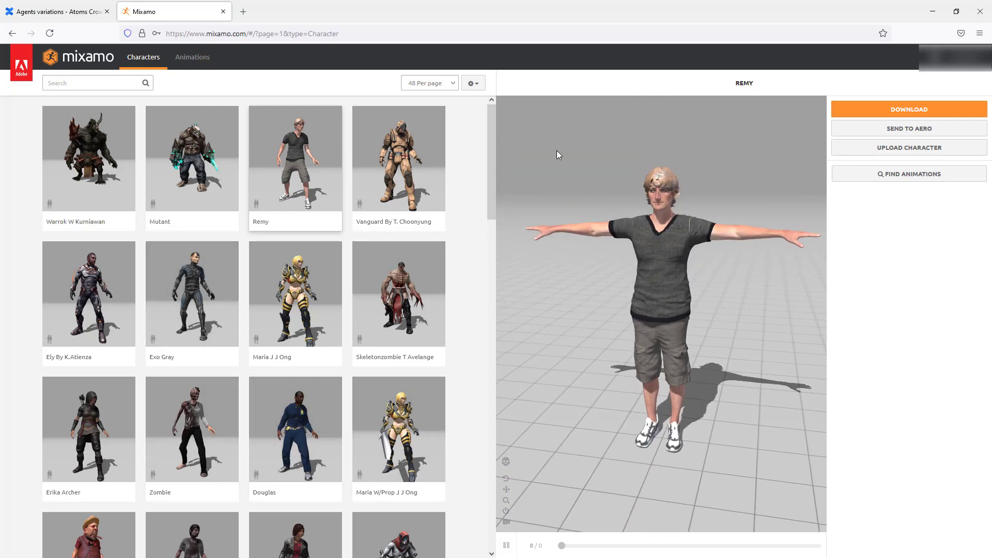
click(928, 114)
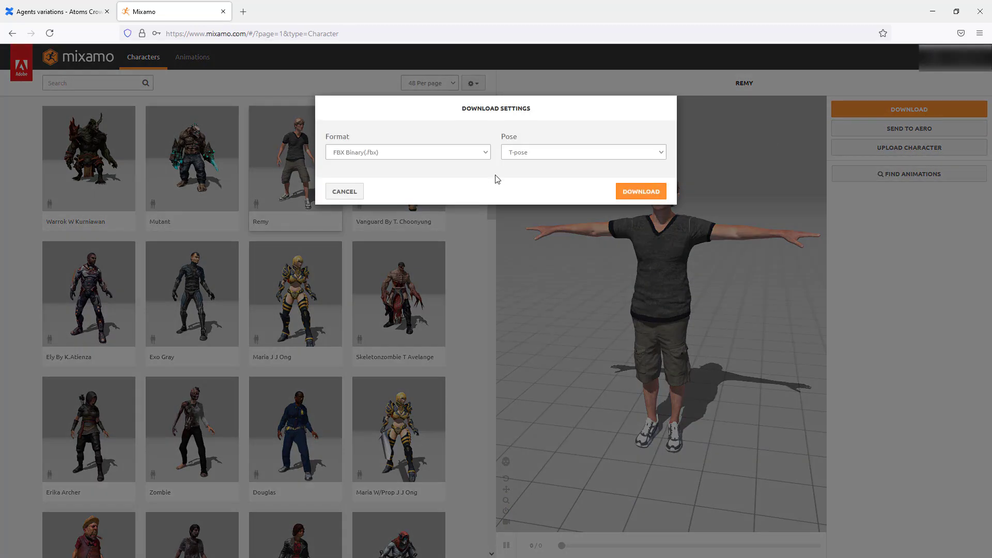
click(638, 191)
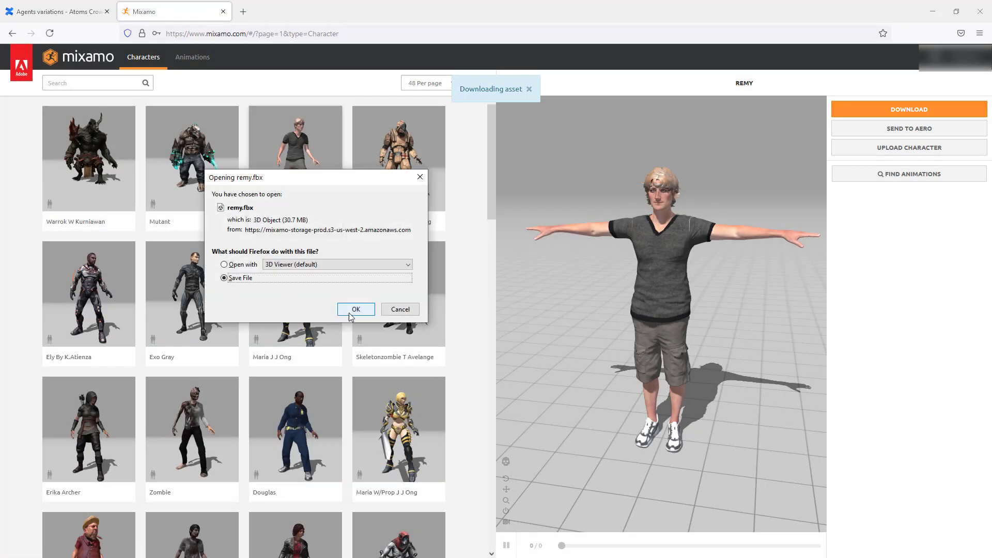
click(349, 311)
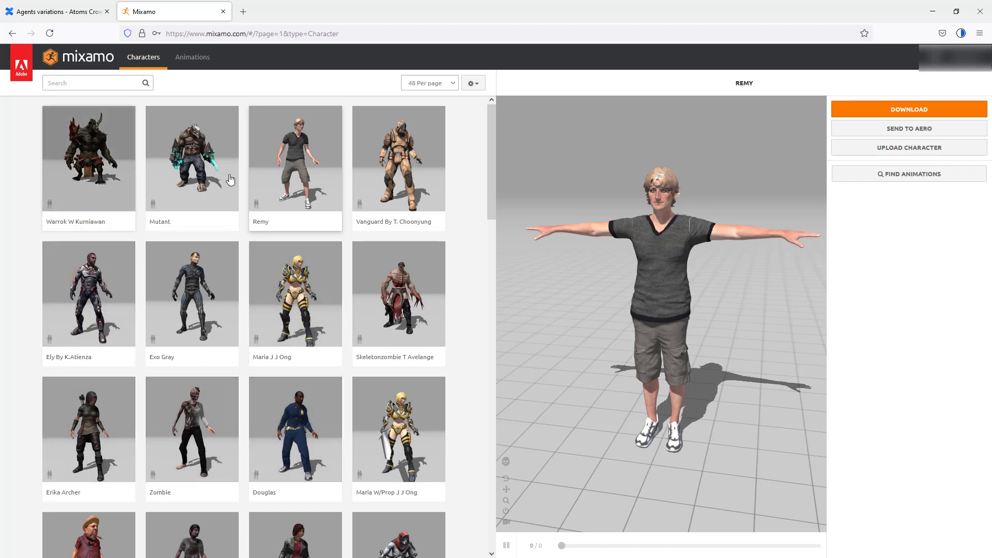
Step: Browse the first page of the Mixamo character library to examine the other available characters
scroll(312, 391, down, 3)
scroll(305, 385, down, 2)
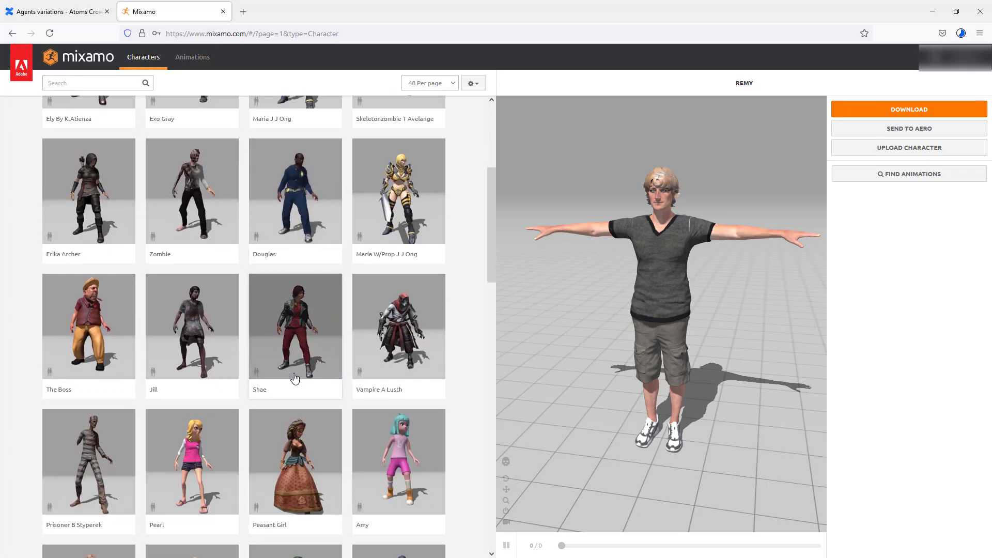
scroll(289, 328, down, 3)
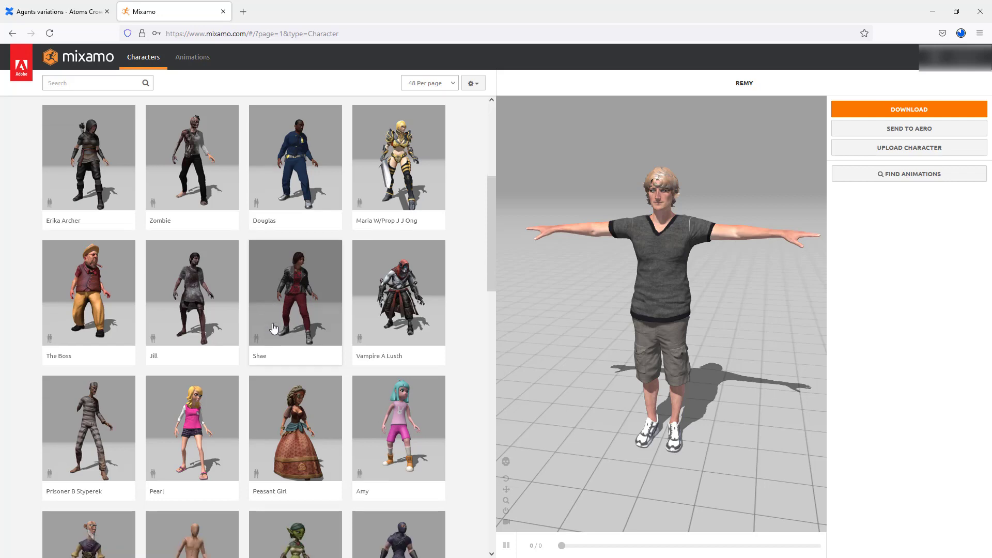
scroll(274, 329, down, 4)
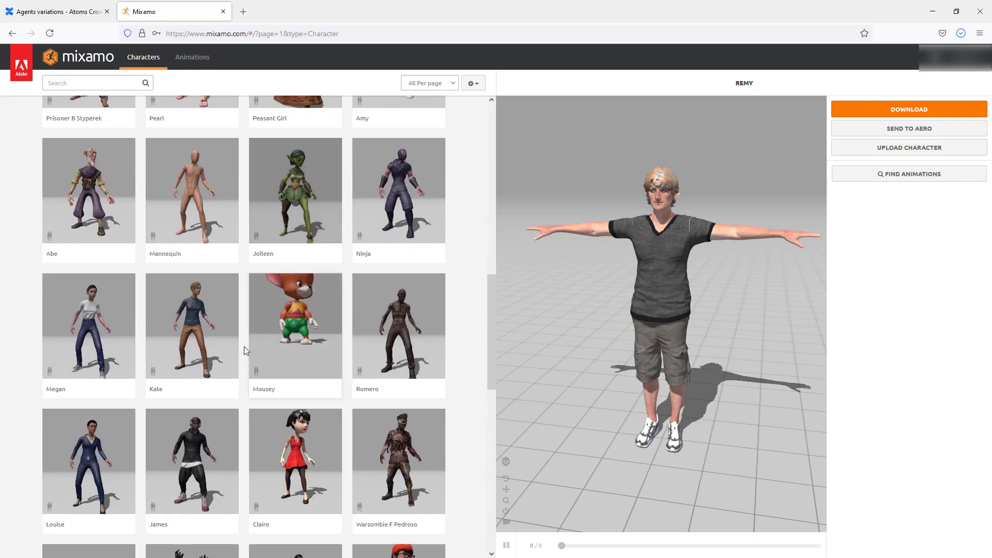
scroll(180, 333, down, 3)
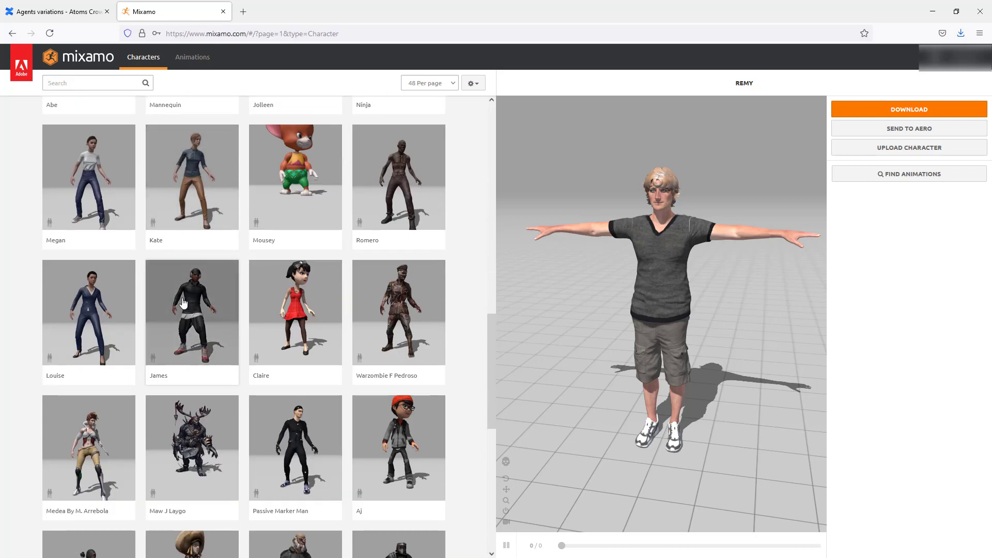
scroll(198, 335, down, 3)
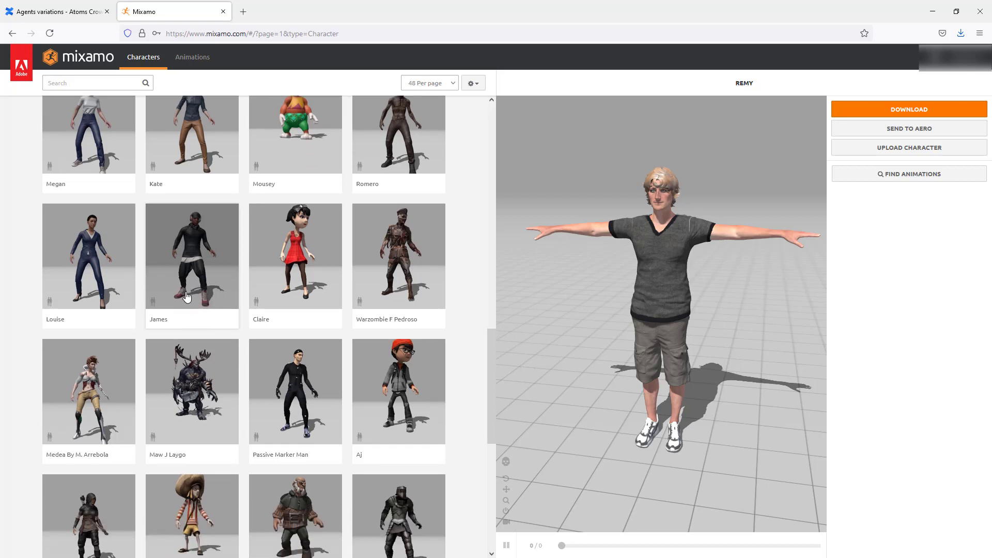
scroll(266, 403, down, 2)
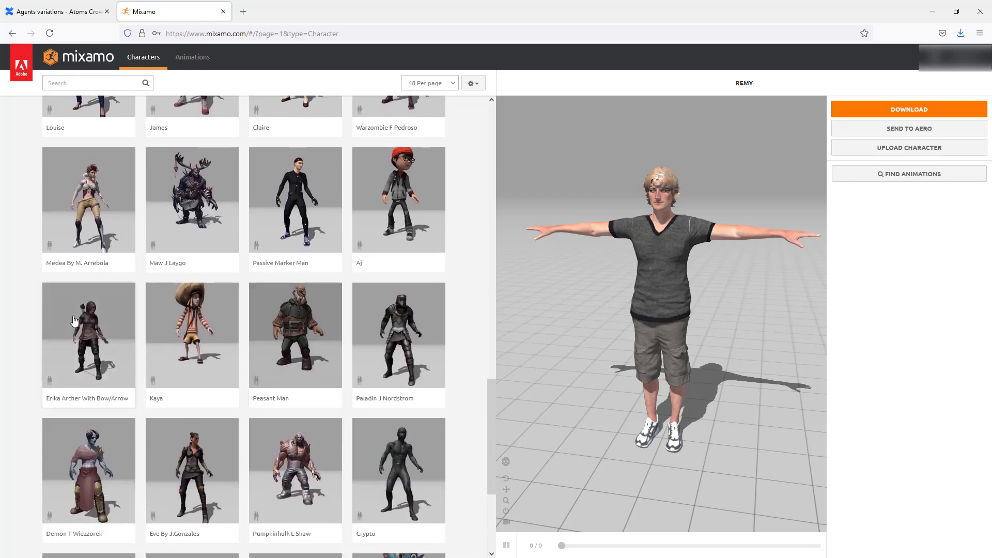
scroll(286, 410, down, 2)
scroll(269, 400, down, 2)
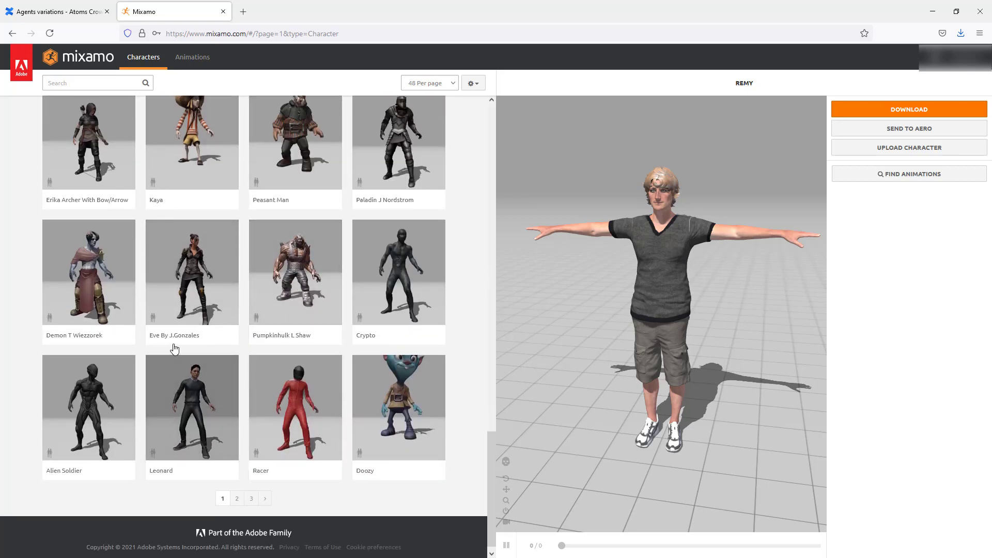
scroll(237, 347, up, 14)
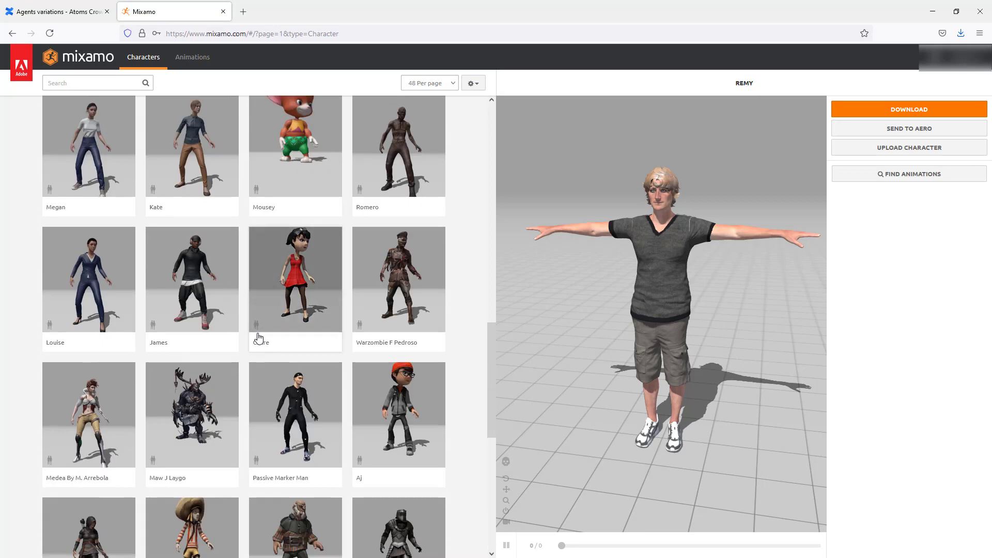
Step: Switch to Maya and start a new scene, saving the changes to stadium.0007.ma
mouse_move(910, 57)
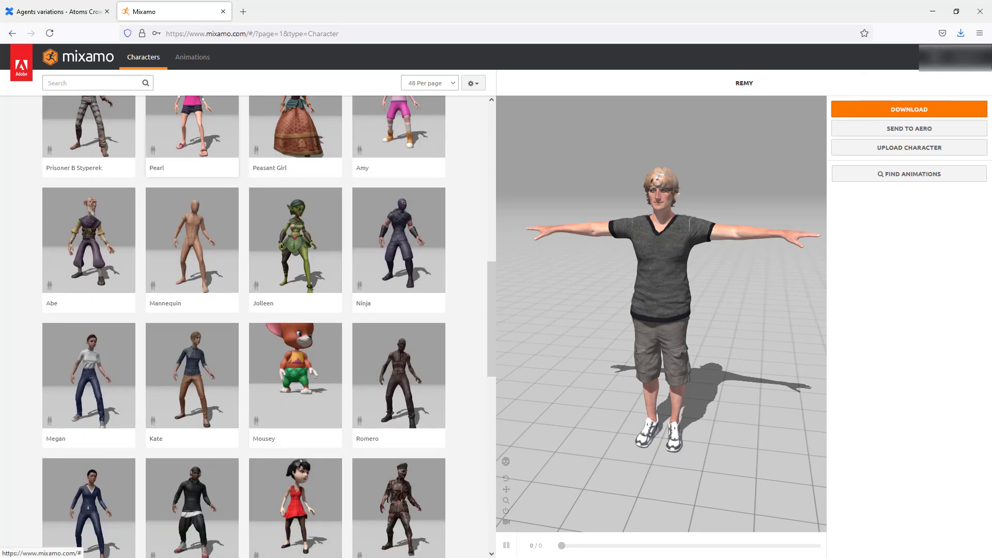
click(933, 12)
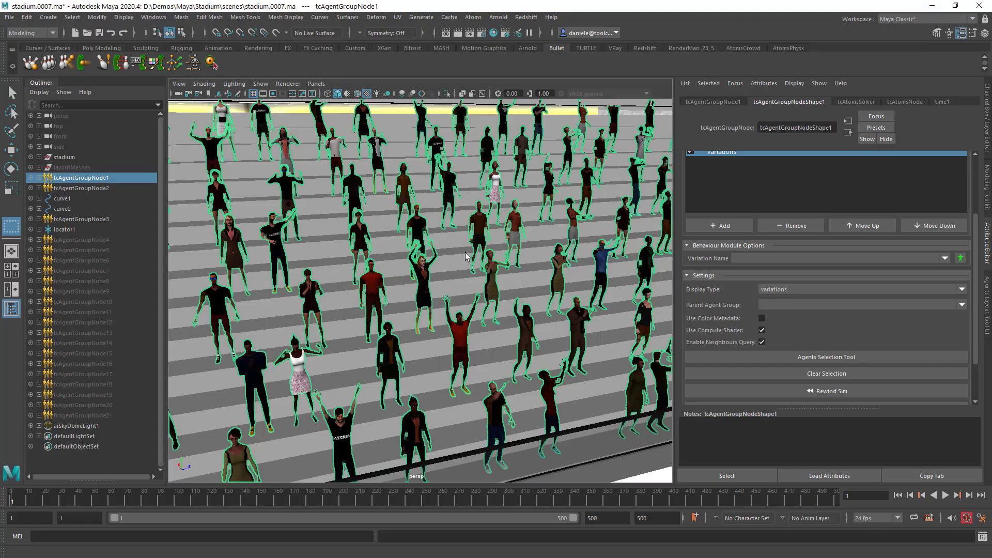
key(ctrl+n)
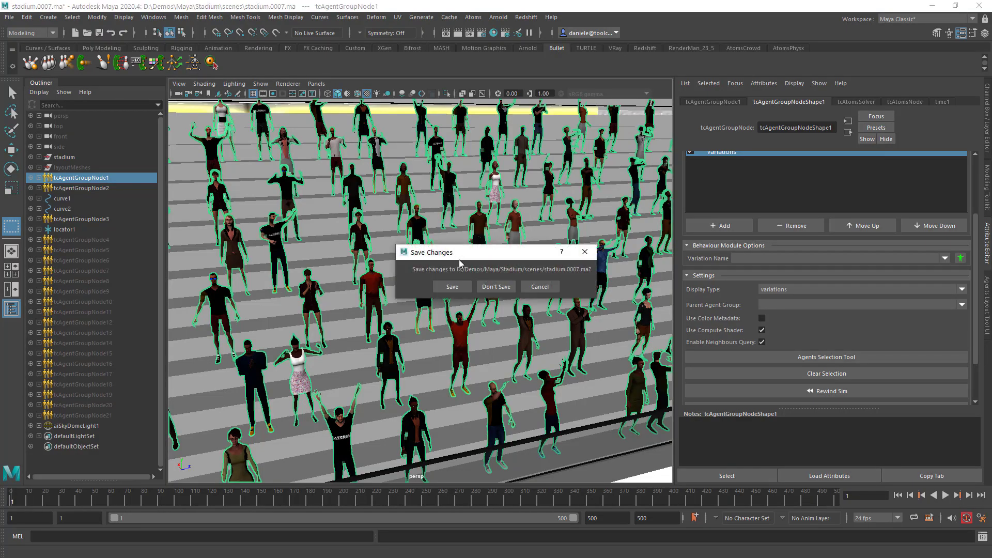
click(452, 286)
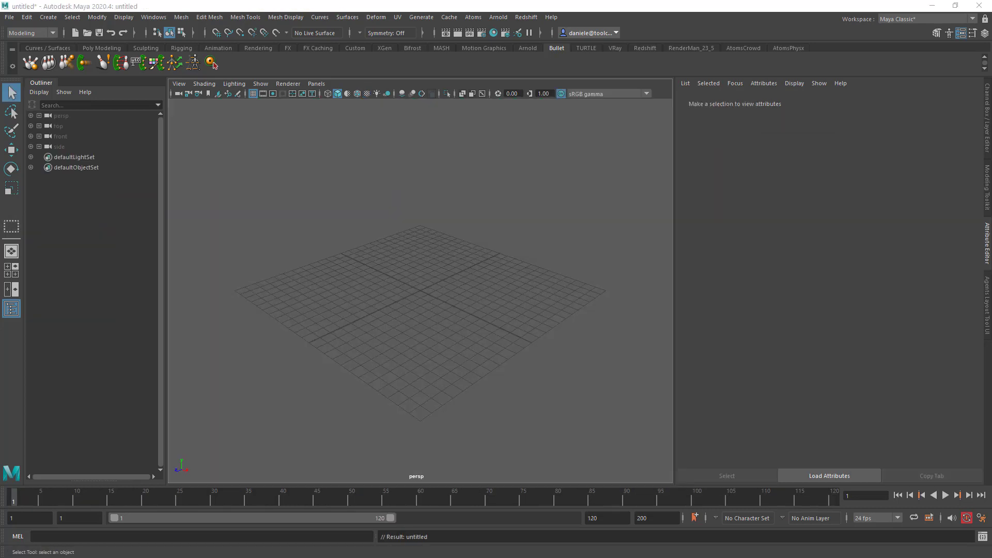
Step: Check the remy file in the Stadium data's Mixamo folder, and open the Mixamo Character Variation Builder in Maya
drag(991, 186, 452, 186)
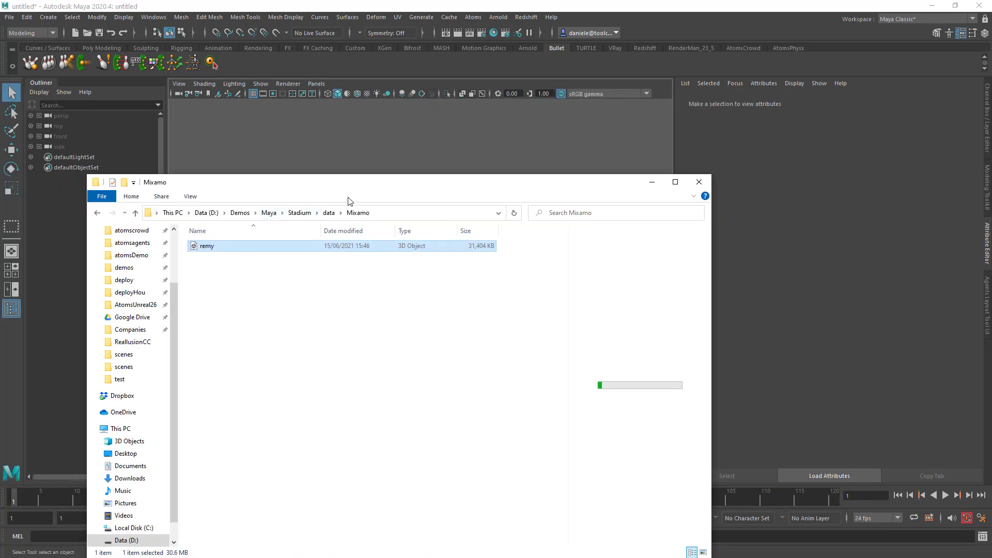
drag(383, 180, 0, 185)
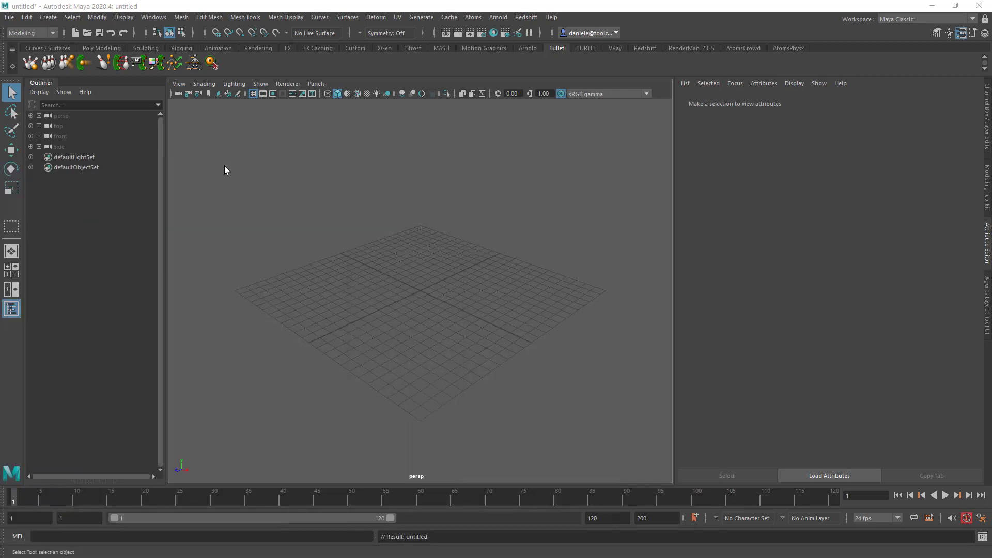
click(474, 17)
mouse_move(510, 52)
mouse_move(506, 87)
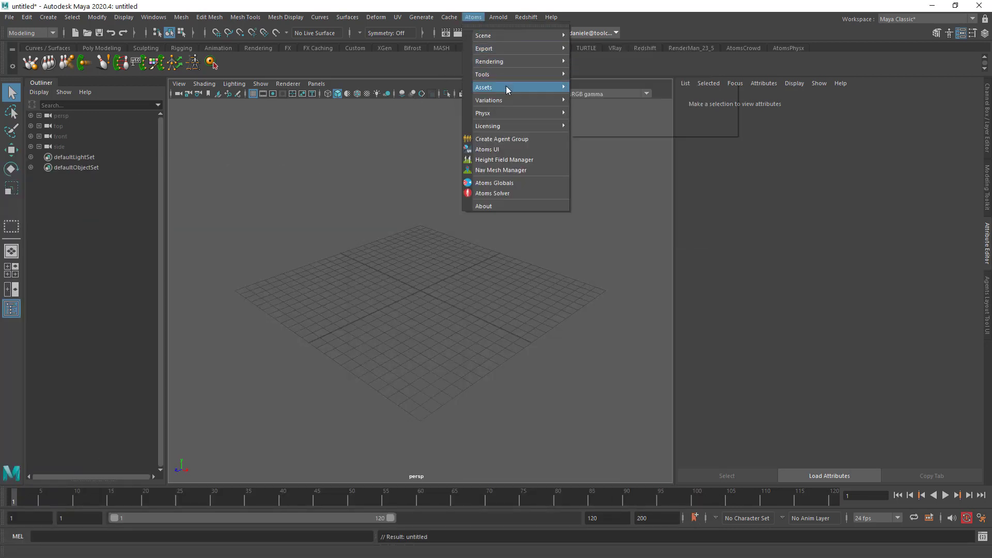
click(645, 118)
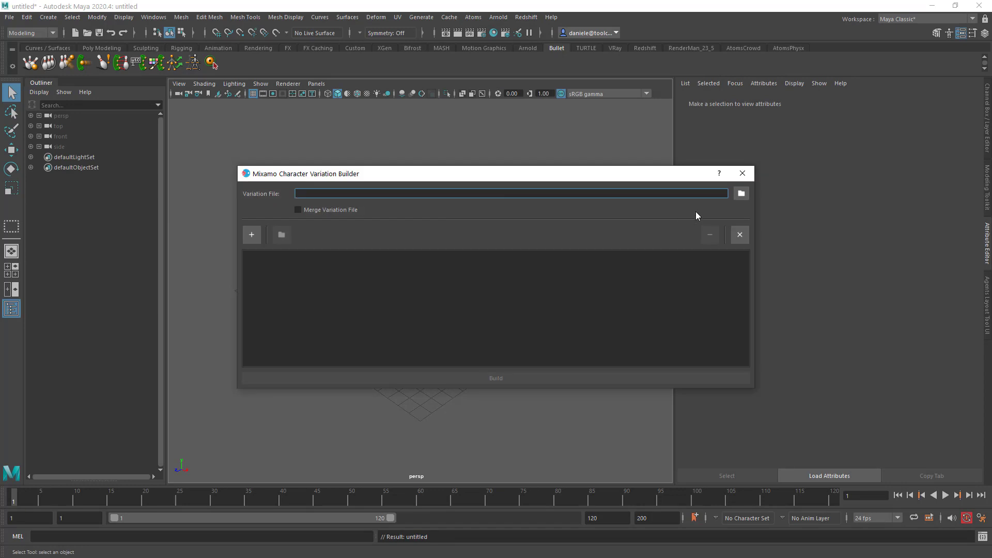
Step: Set the variation file to variation.json in a new folder named variations inside the Stadium data's Mixamo folder
click(743, 197)
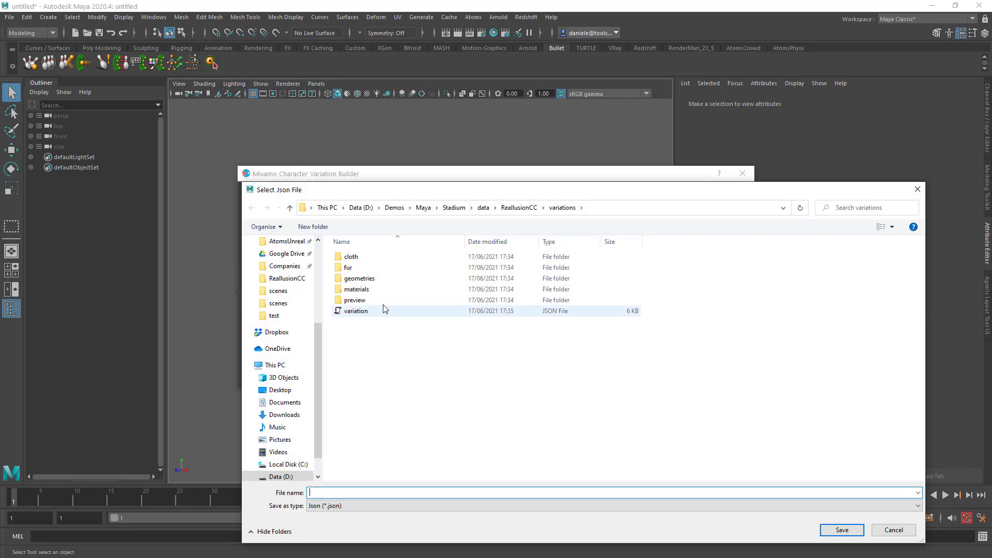
click(485, 207)
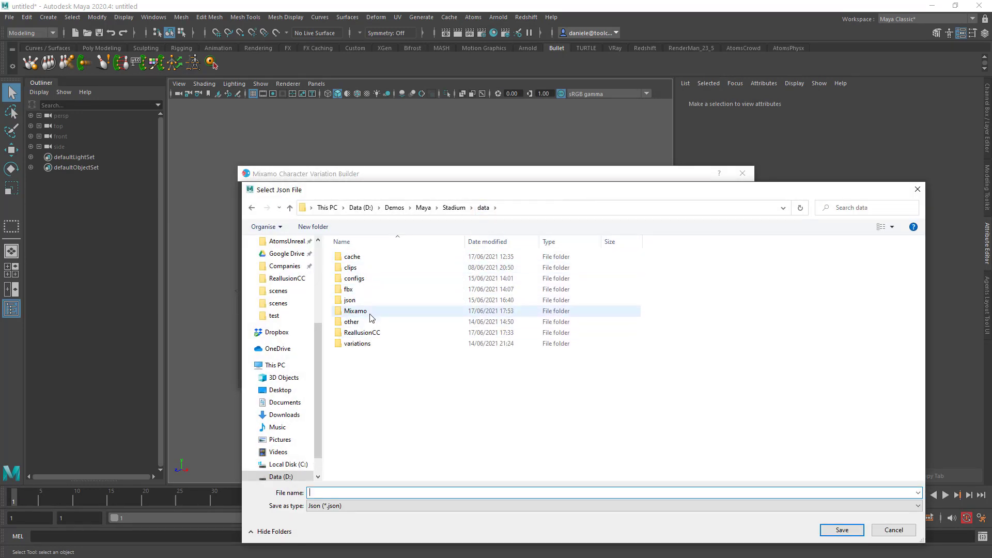
double_click(370, 316)
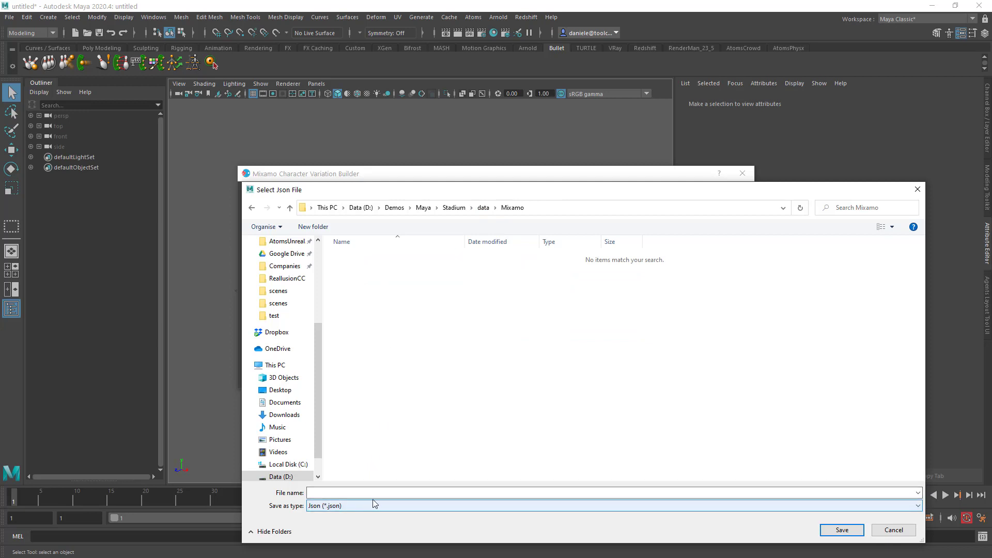
click(313, 227)
text(variations)
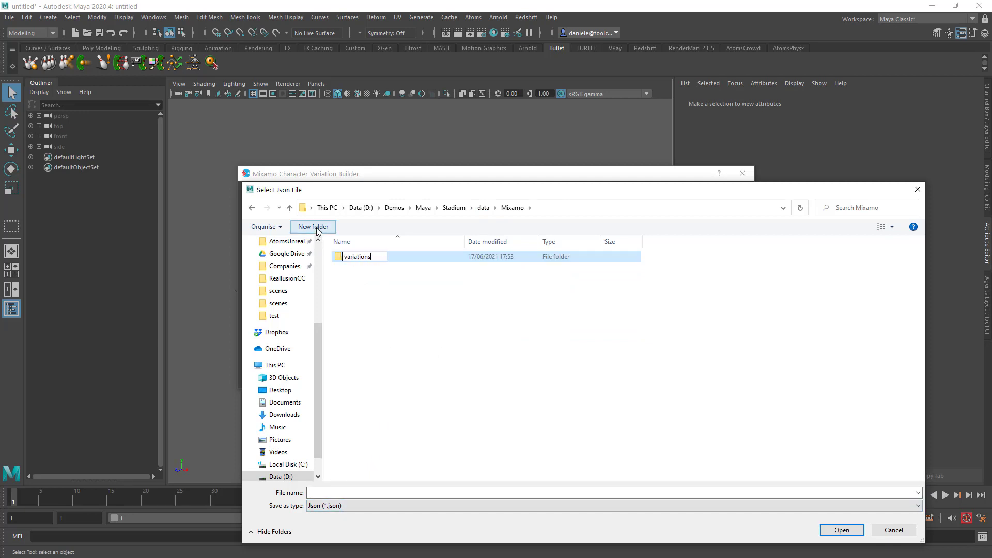
key(Return)
key(Return)
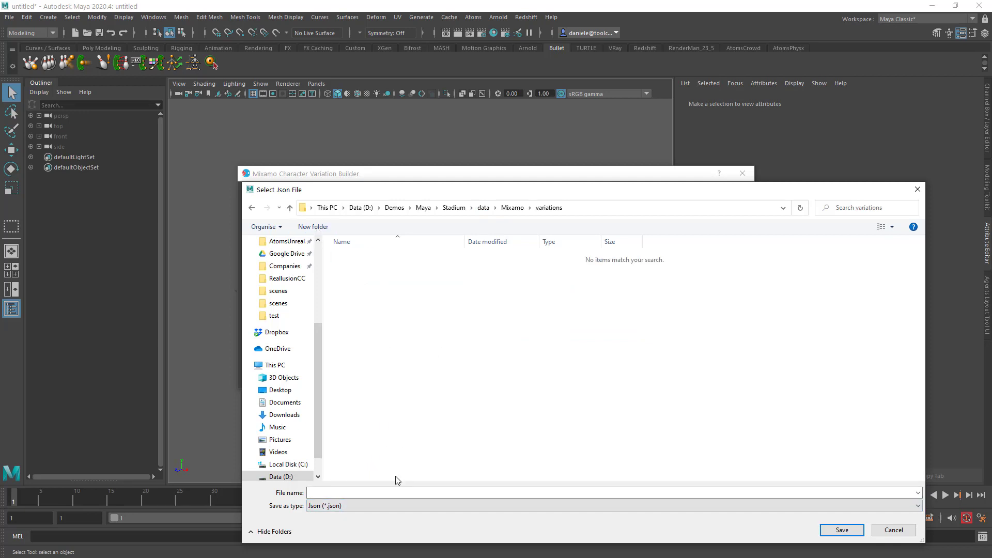
click(382, 495)
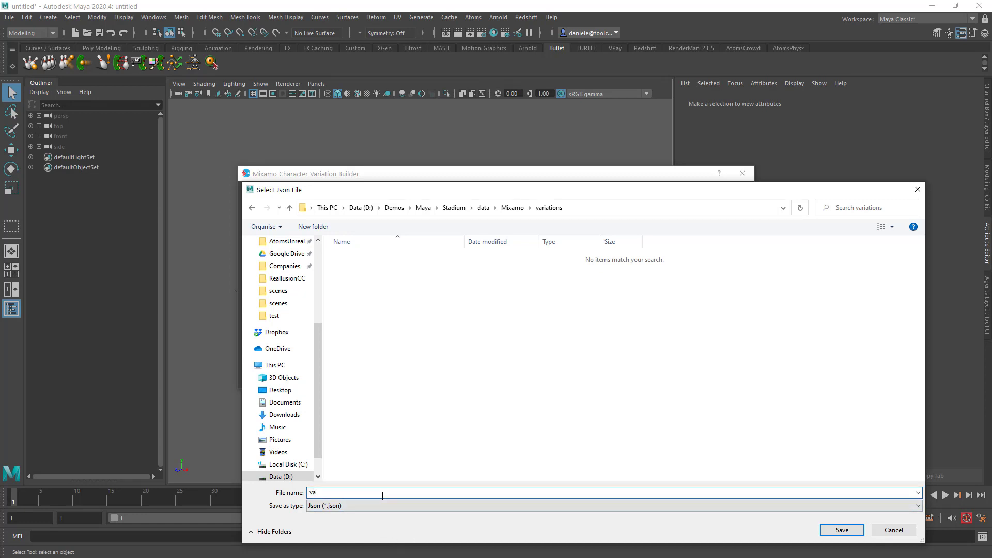
text(variation)
key(Return)
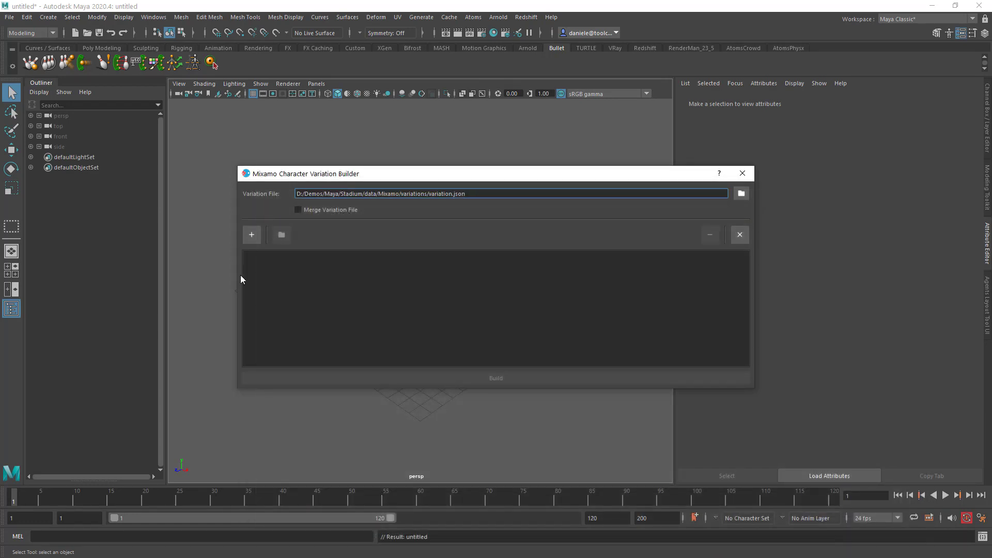
Step: Add an agent type named remy and assign it remy.fbx from the Mixamo folder
click(251, 235)
double_click(278, 260)
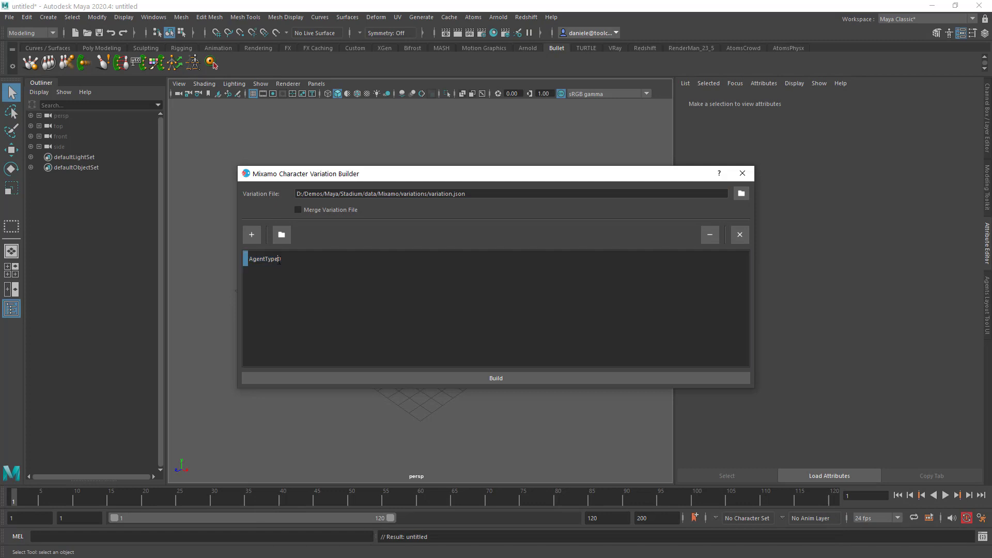
text(remy)
key(Return)
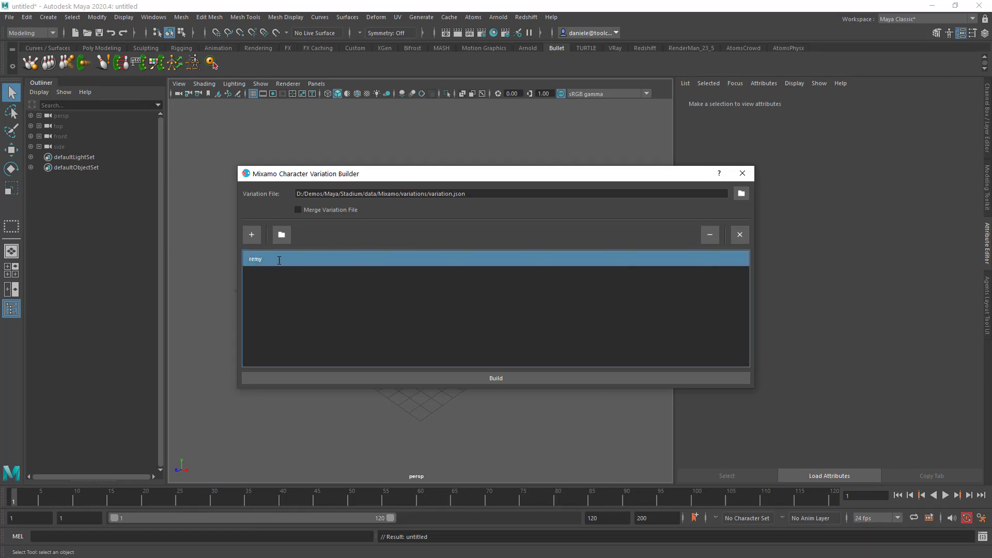
click(281, 235)
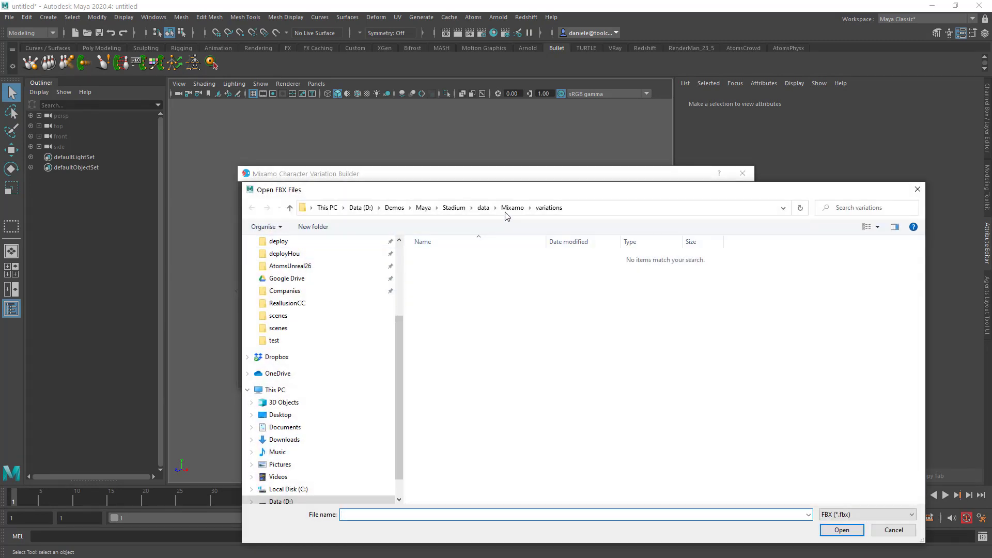
click(512, 208)
double_click(434, 267)
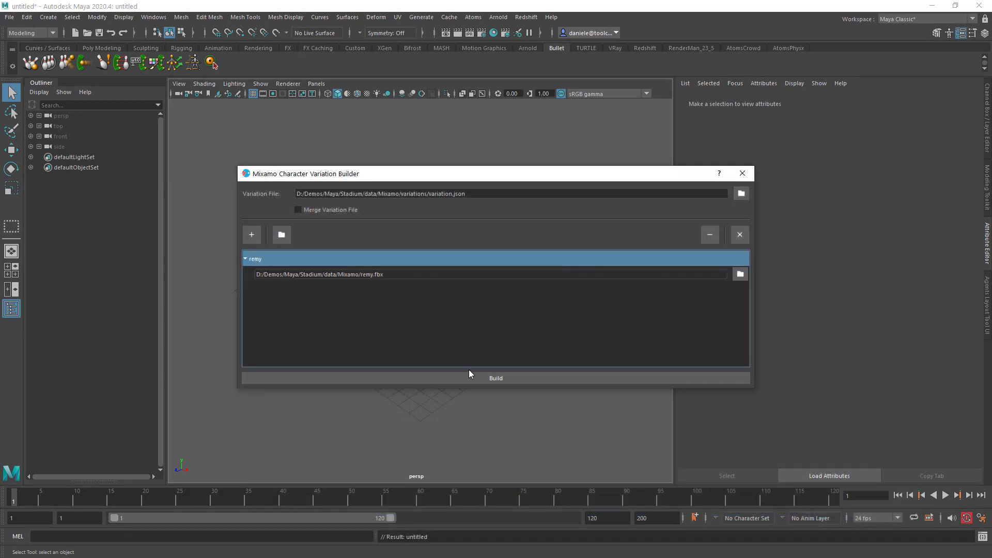
Step: Build the remy variation, accepting that the scene is cleared, and close the Mixamo Character Variation Builder
click(472, 376)
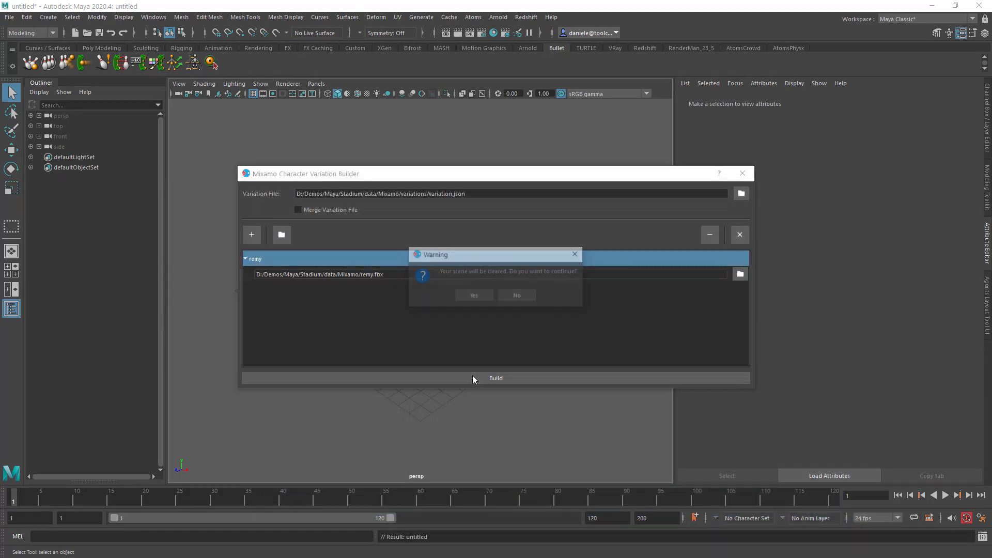
click(474, 296)
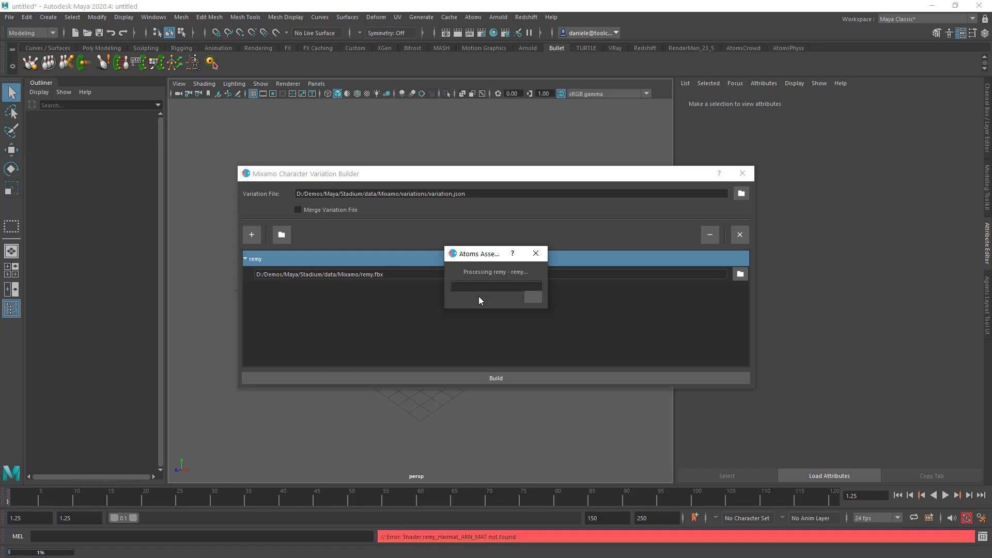
click(498, 298)
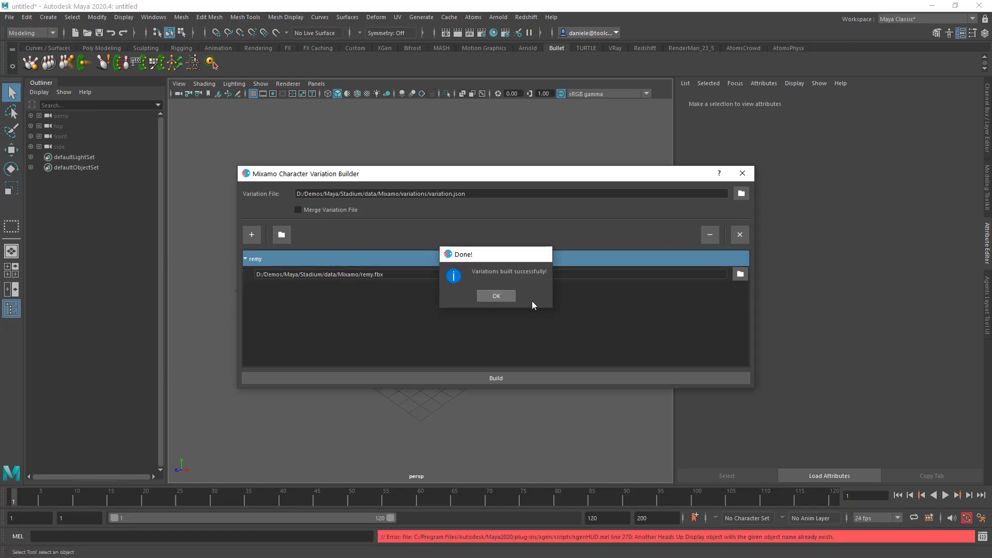
click(746, 175)
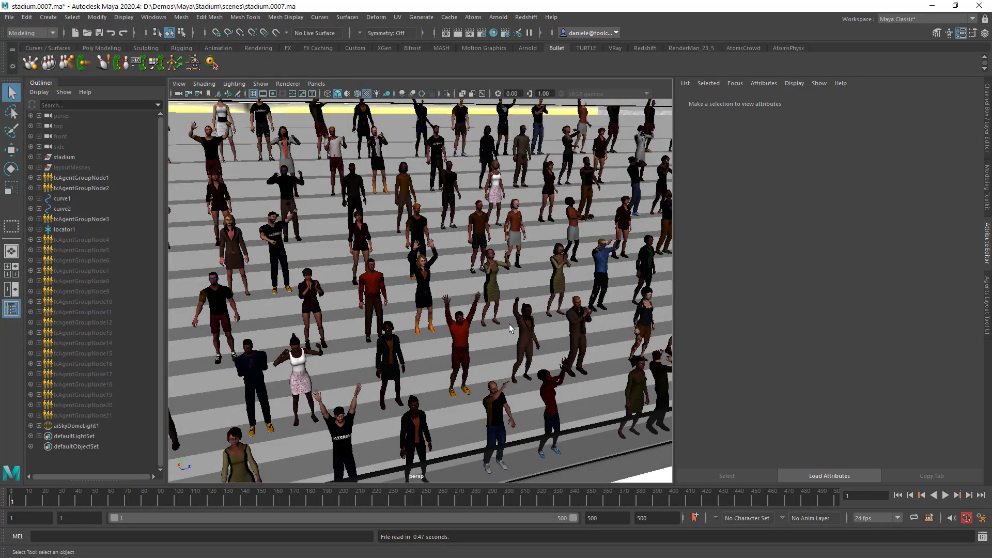
Step: Import remy.fbx from the Stadium data's Mixamo folder as agent type remy with the Mixamo Character Importer, and close the importer
click(473, 17)
mouse_move(567, 89)
click(618, 108)
click(252, 199)
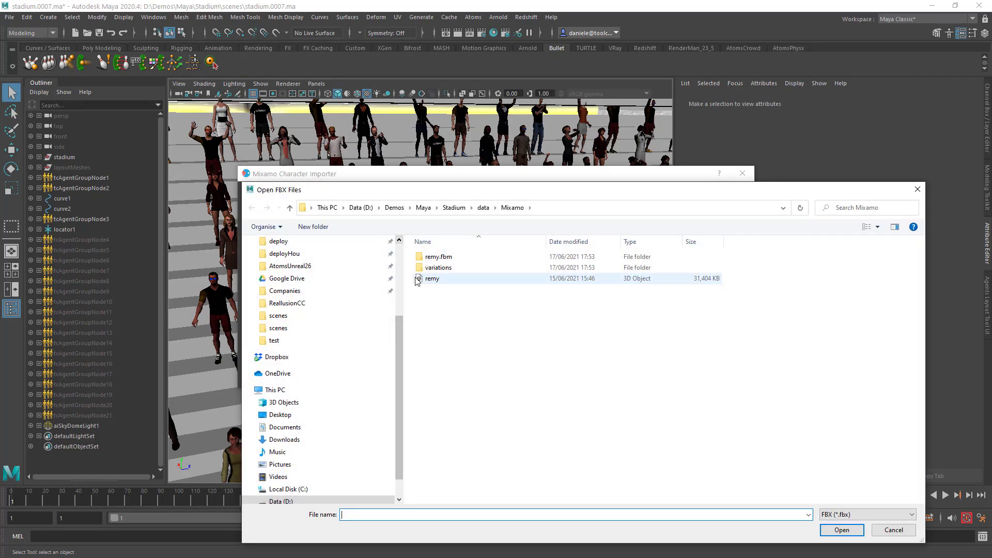
double_click(423, 279)
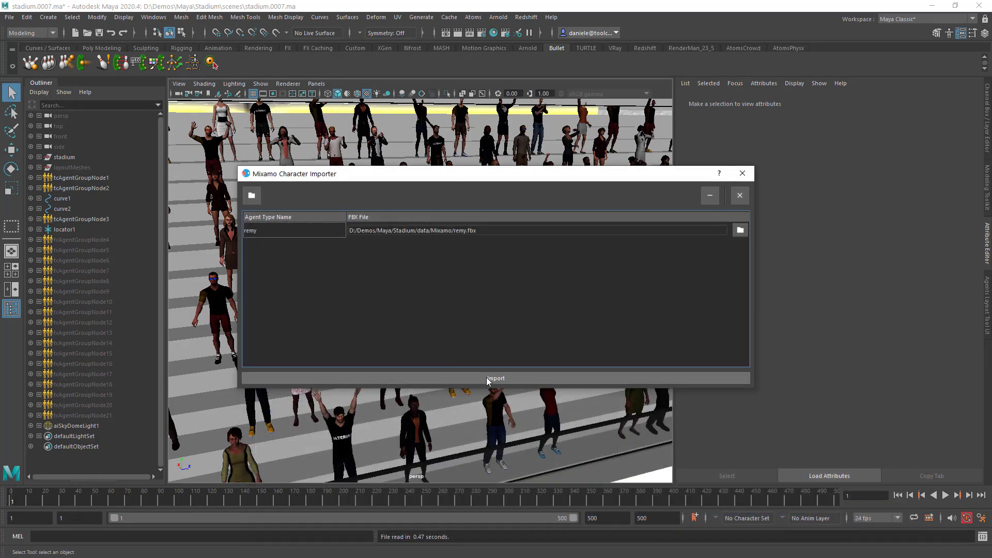
click(486, 379)
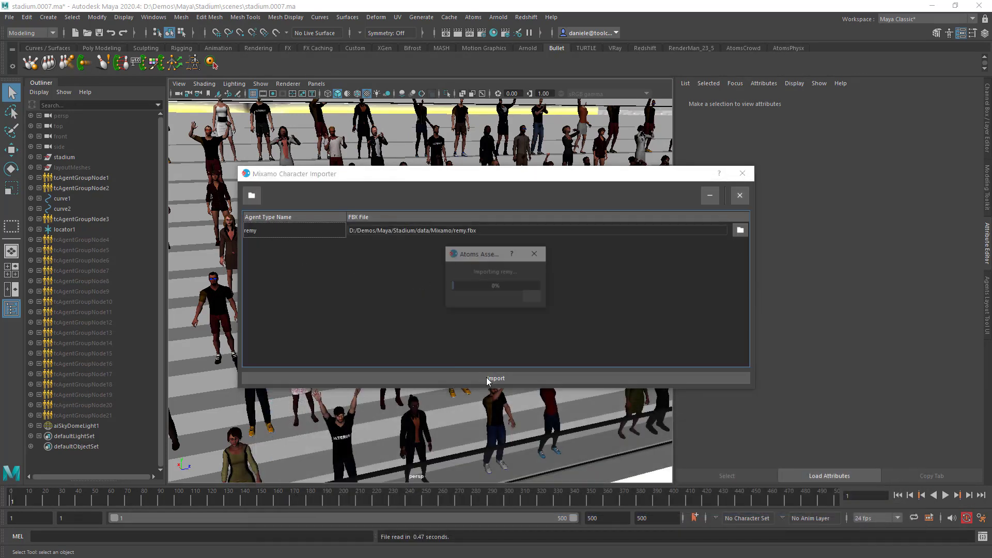
click(514, 298)
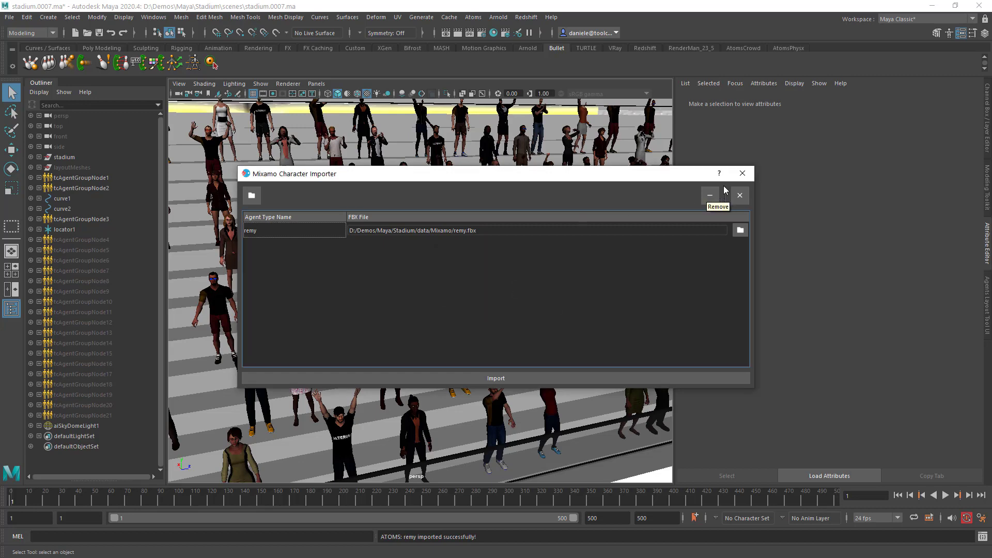
click(740, 176)
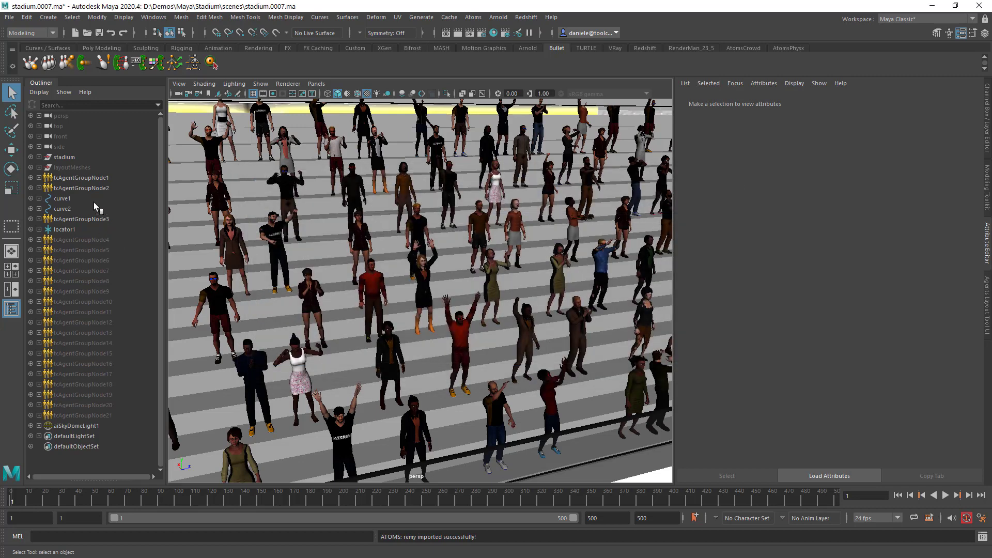
Step: Select a random 10 percent of the agents in tcAgentGroupNode1 with the Agents Layout Tool
click(88, 179)
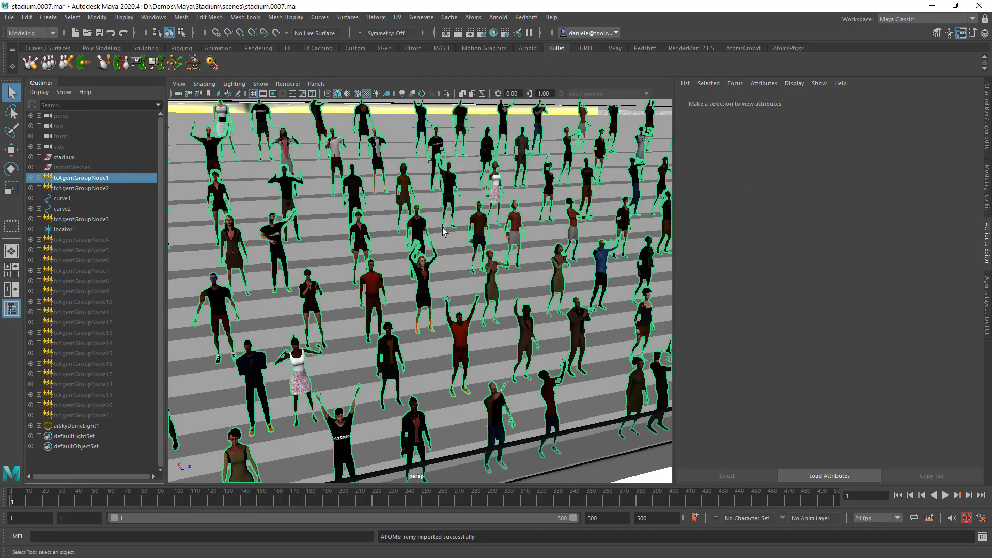
scroll(733, 217, up, 3)
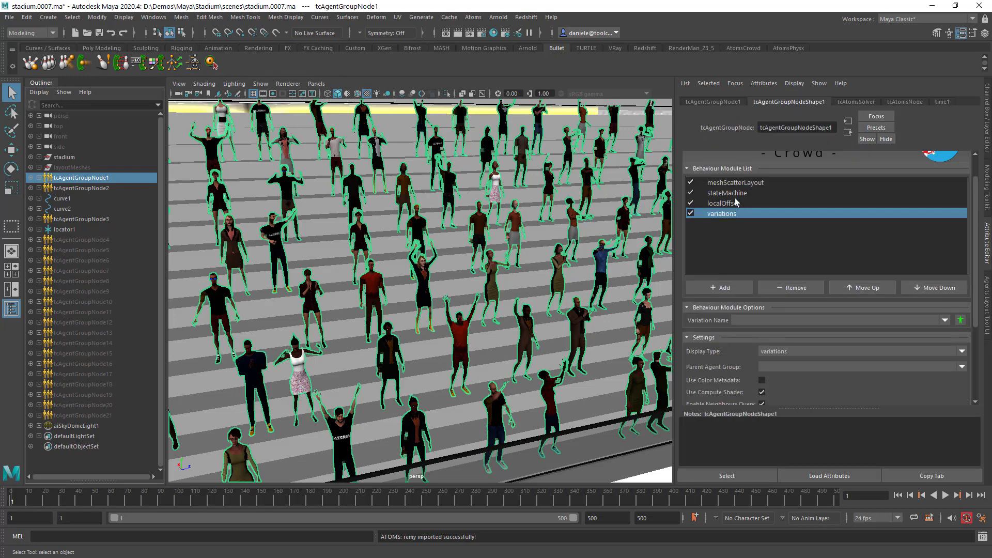
click(987, 304)
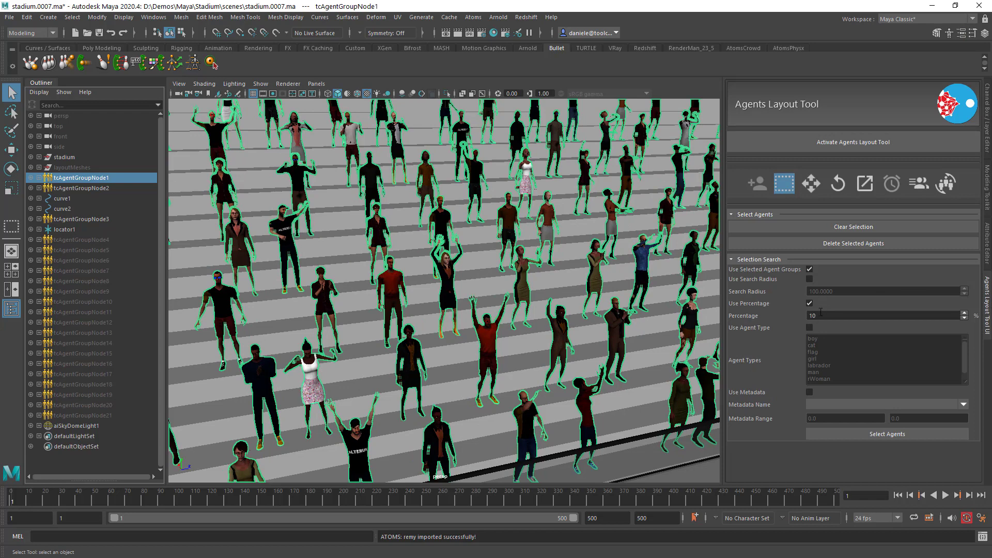
click(889, 434)
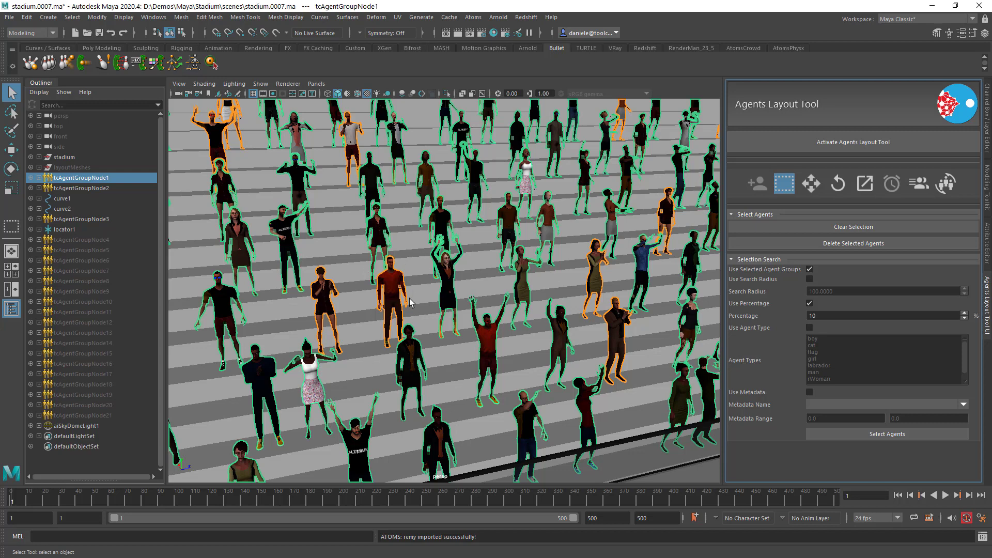
Step: Activate agent selection in the Agents Layout Tool and refine the selection, deselecting two individual agents and adding two from the lower rows
drag(314, 279, 342, 320)
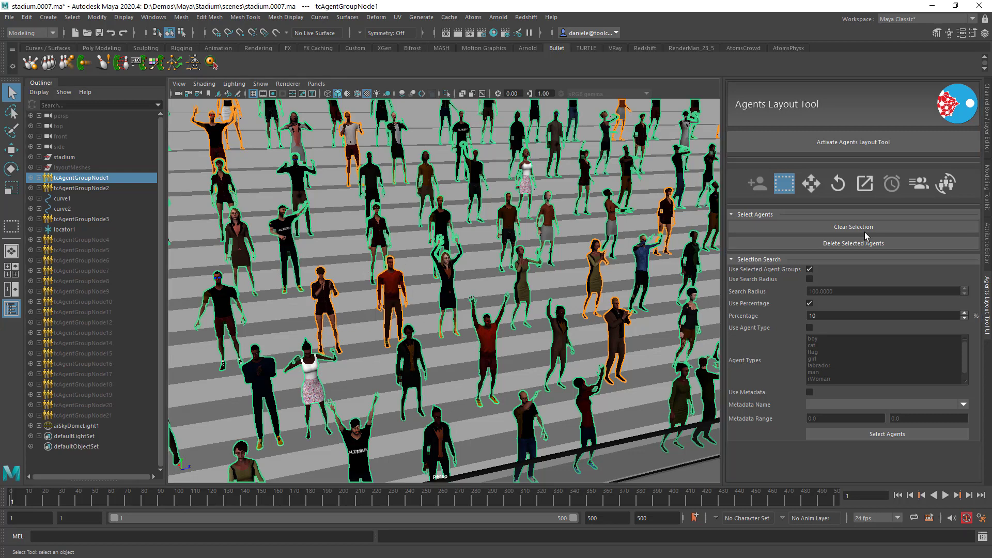
click(822, 147)
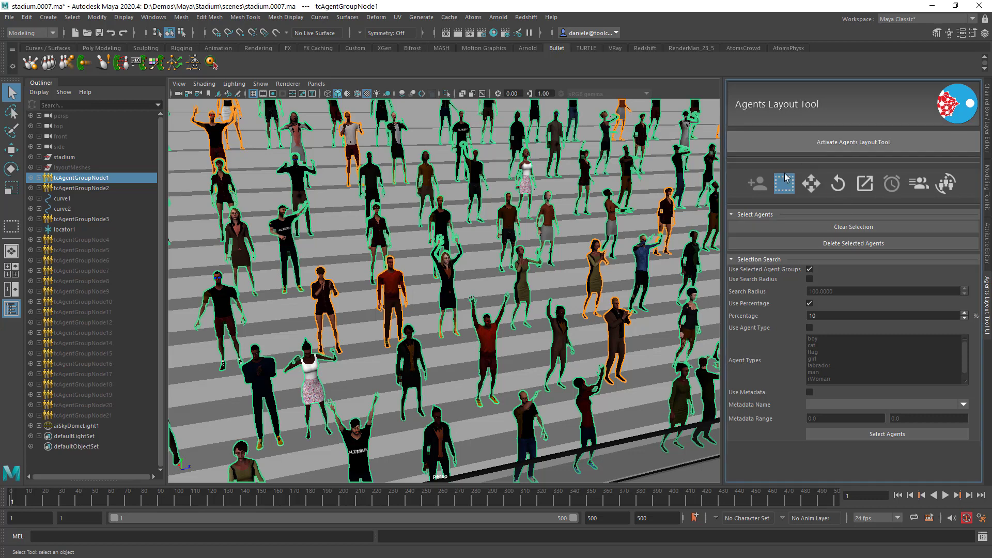
click(786, 178)
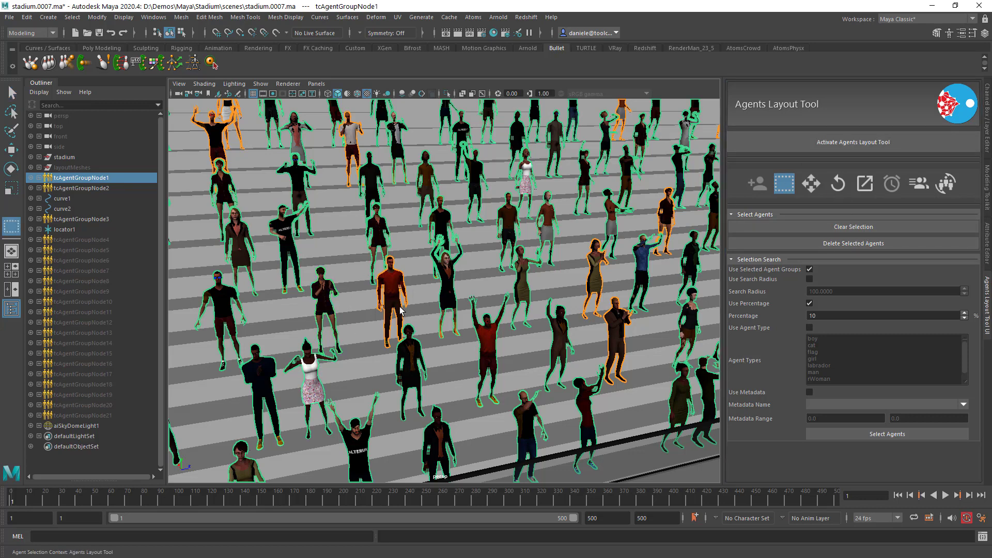
scroll(402, 312, down, 4)
alt+middle_drag(522, 258, 474, 275)
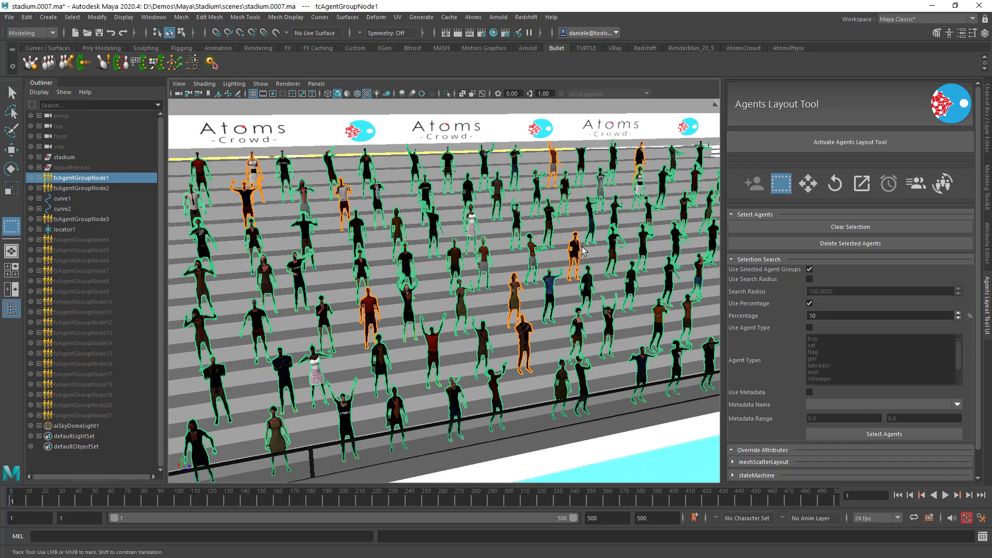
ctrl+drag(568, 241, 582, 258)
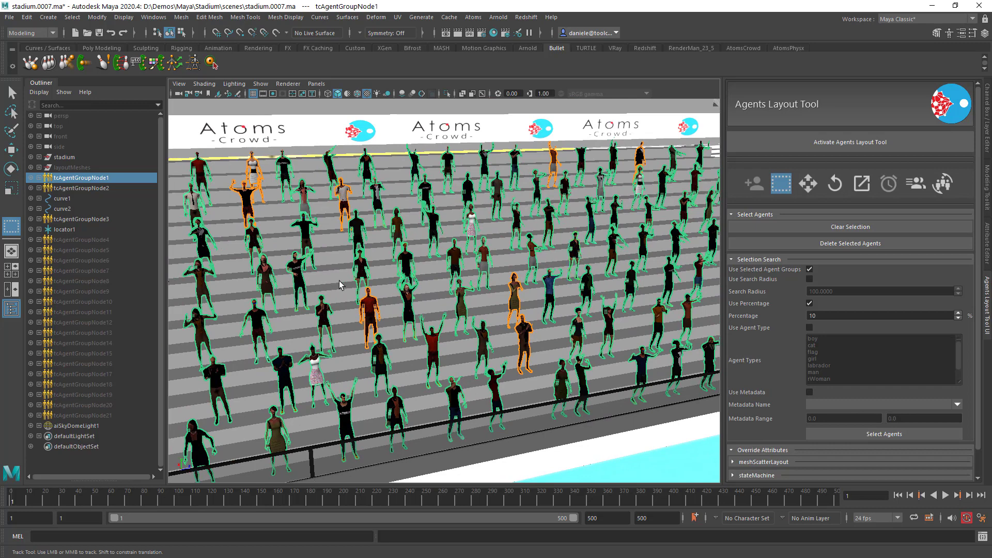
shift+click(255, 330)
shift+click(287, 379)
Step: Override the agent type of the selected agents with remy in tcAgentGroupNode1's meshScatterLayout module, and close the override window
click(987, 243)
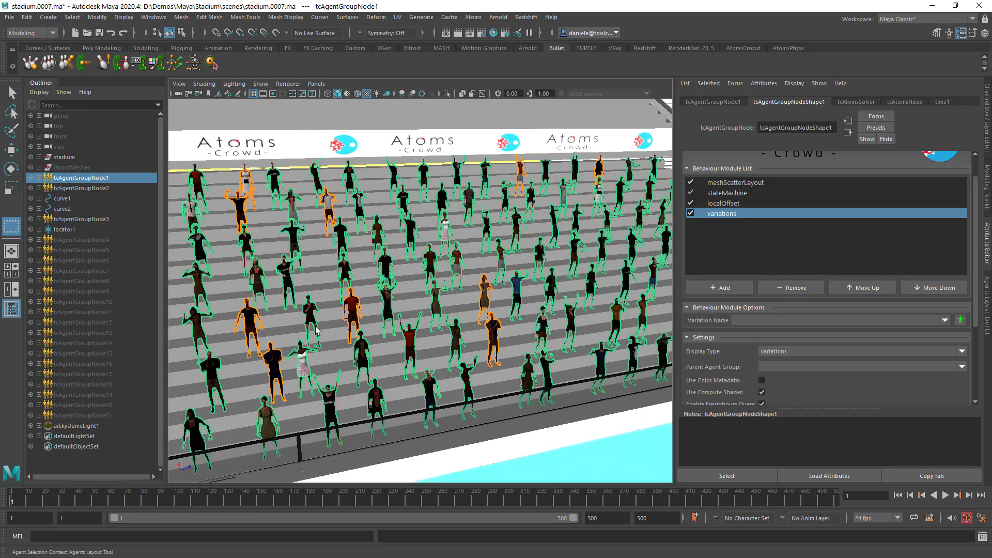
alt+right_drag(317, 331, 387, 322)
alt+middle_drag(386, 322, 412, 325)
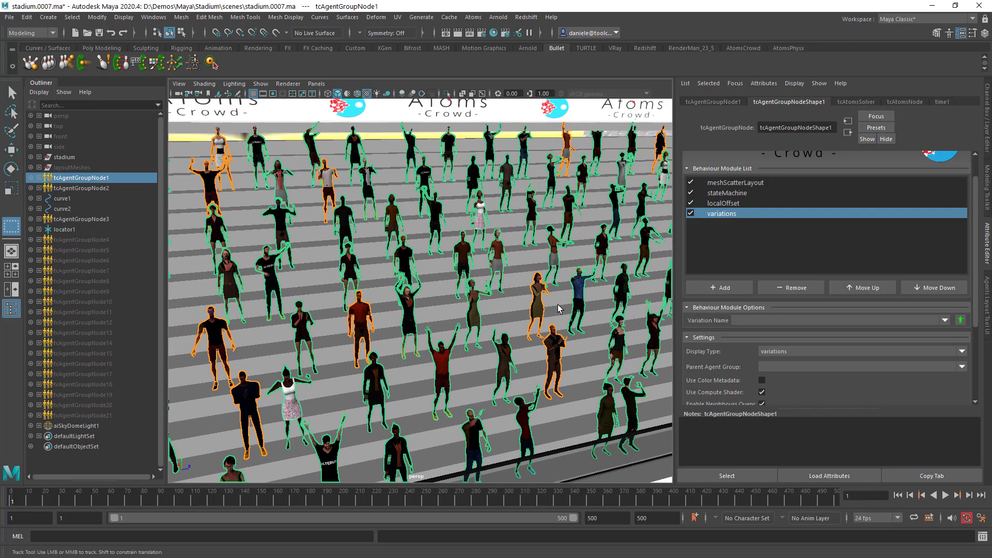
click(735, 182)
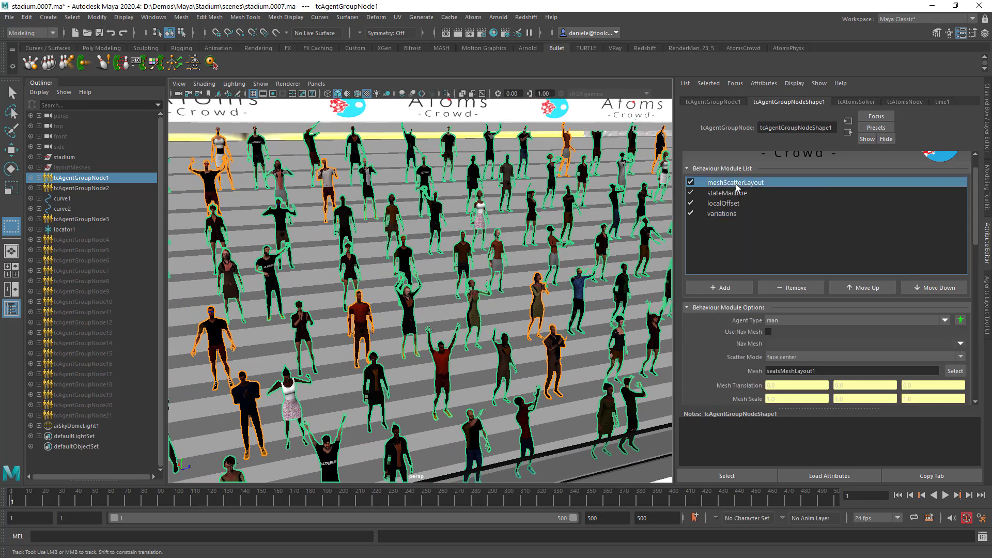
click(960, 320)
click(881, 537)
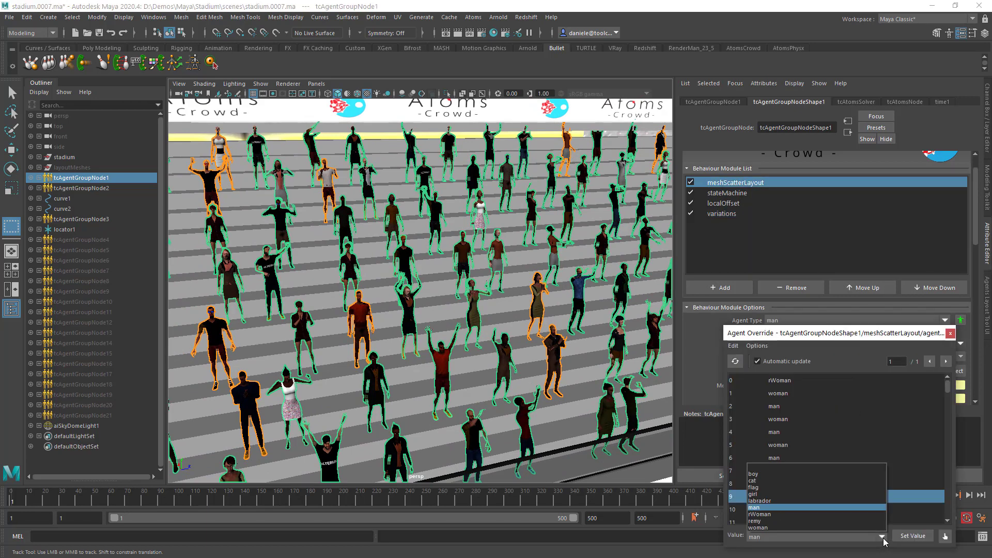
click(811, 517)
click(912, 535)
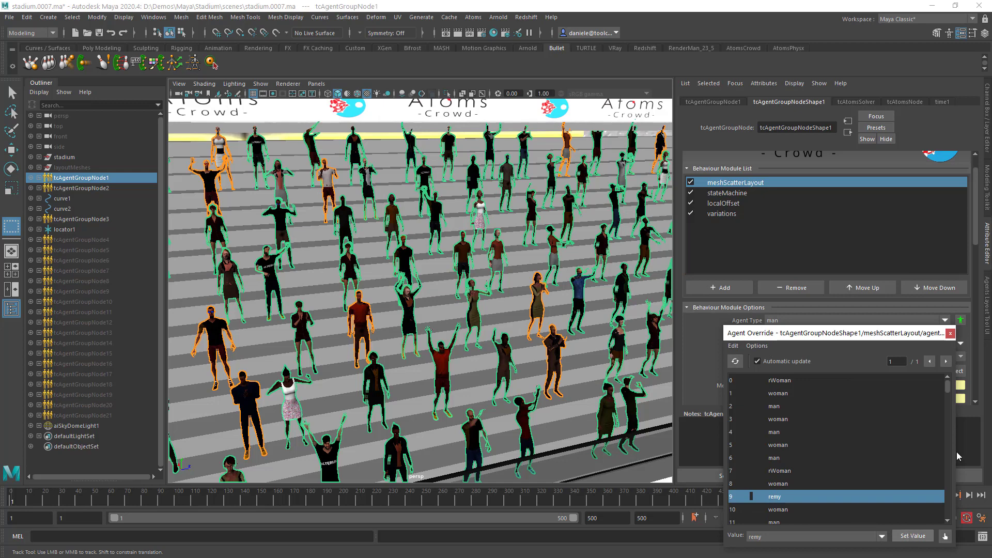
click(950, 333)
Step: Set the display type of tcAgentGroupNode1 to skin
scroll(730, 328, down, 10)
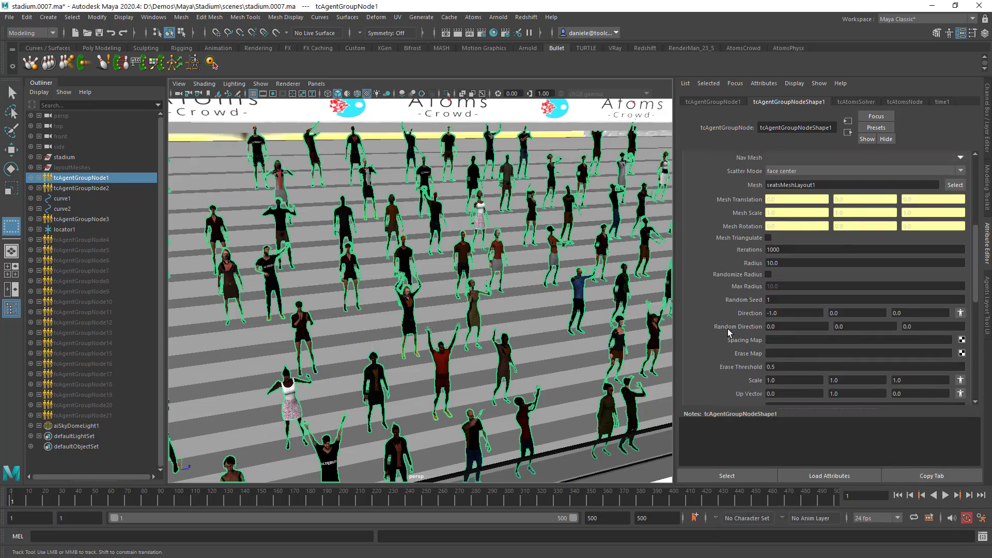
click(770, 232)
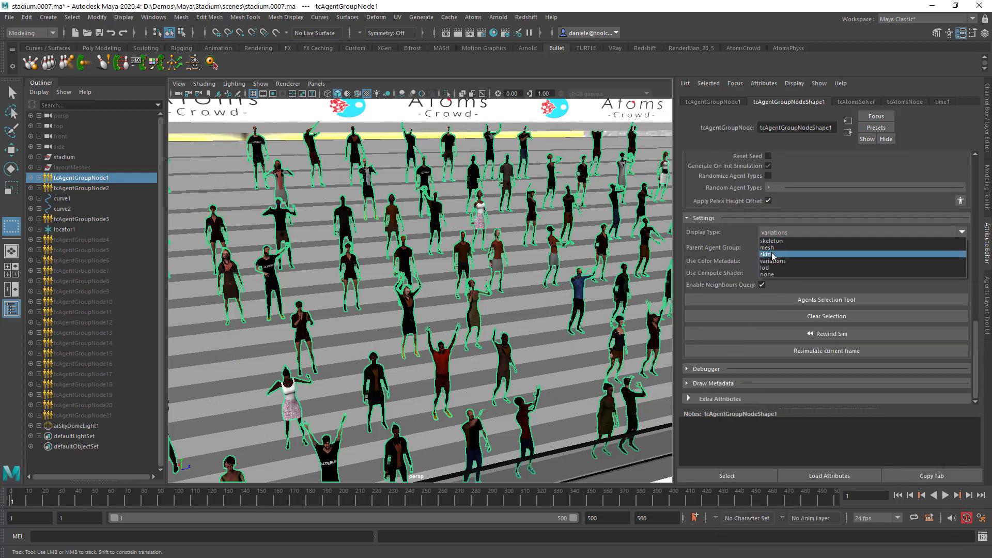
click(772, 258)
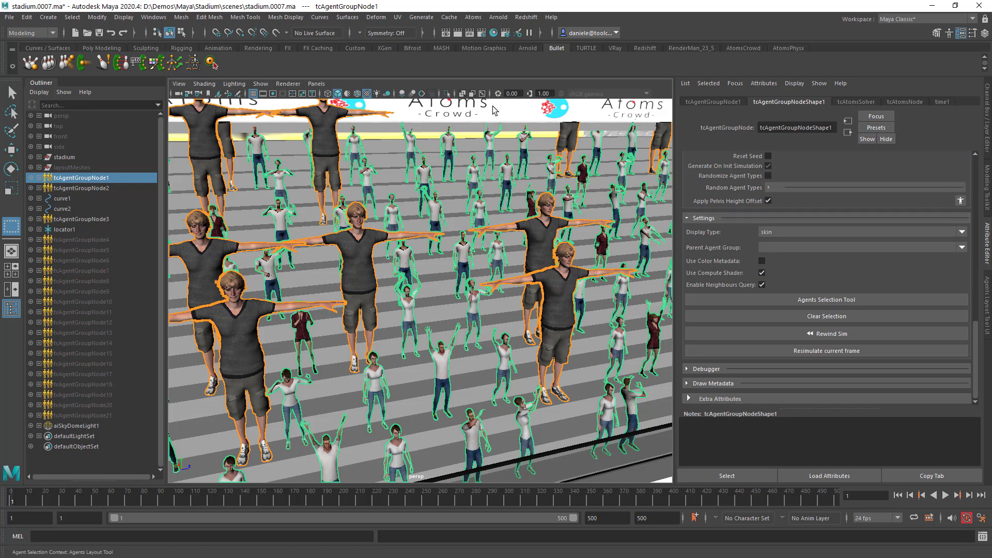
Step: Open the remy agent type in the Atoms UI and set its scale multiplier to 0.5
click(474, 17)
click(507, 149)
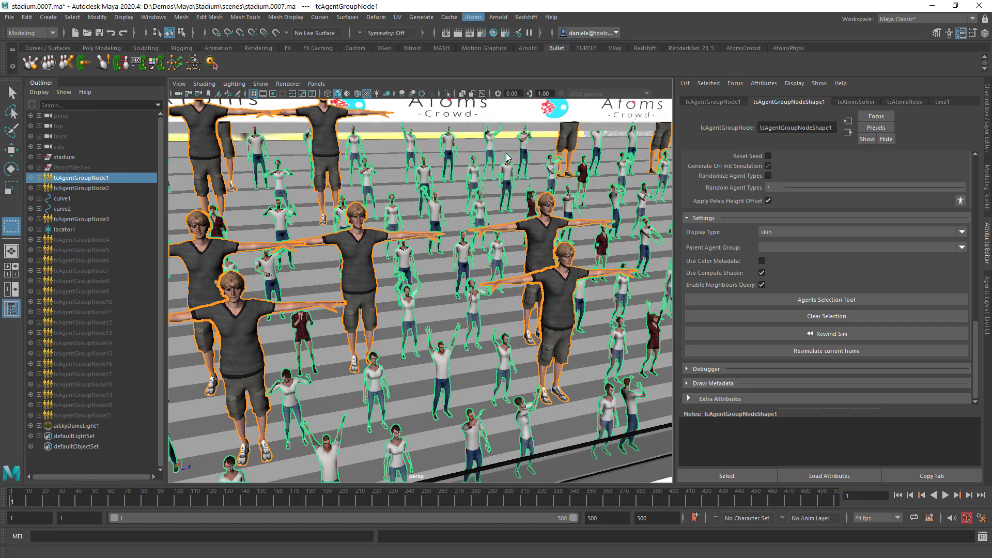
click(314, 138)
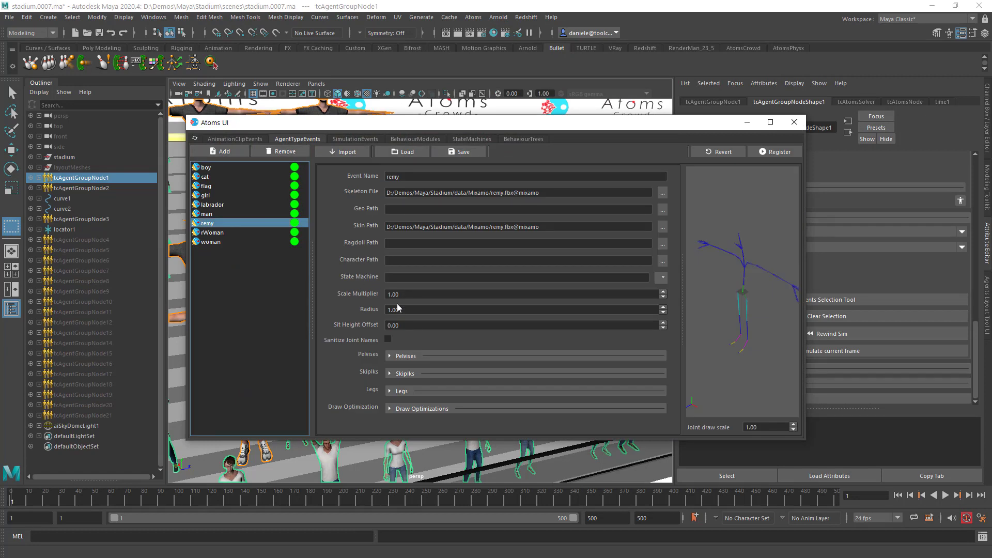
double_click(406, 294)
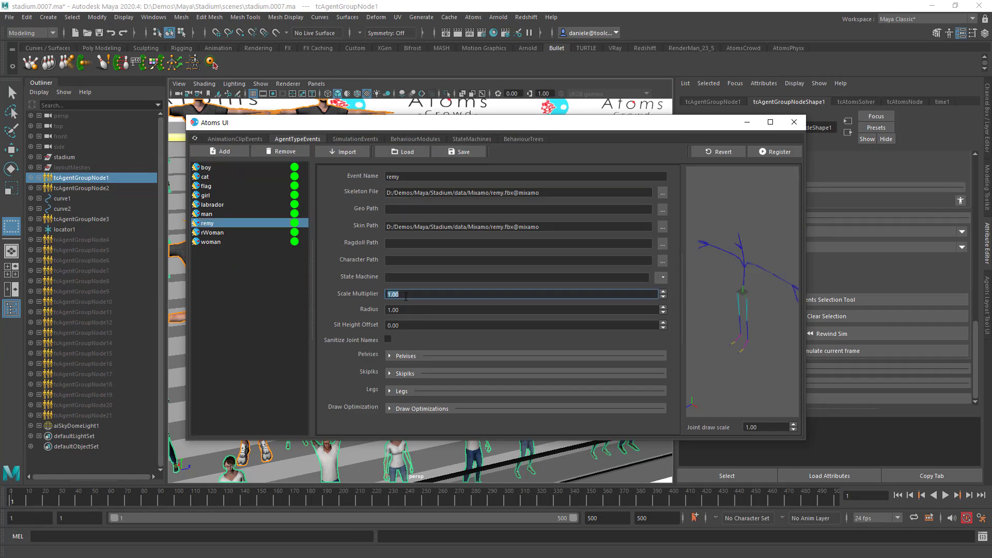
text(.5)
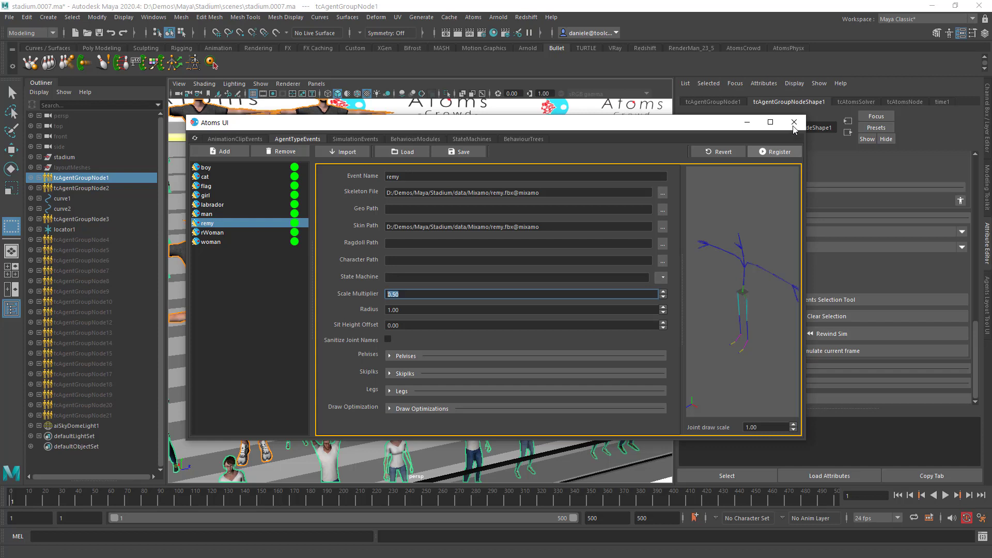
Step: Assign manLocoStateMachine to the remy agent type, register it, close the Atoms UI and rewind the simulation
click(652, 279)
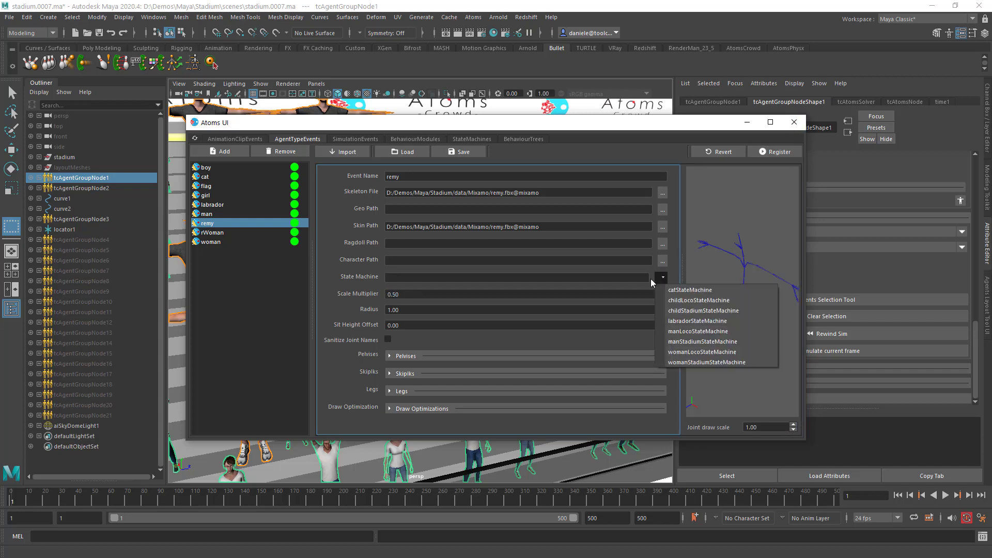
click(706, 332)
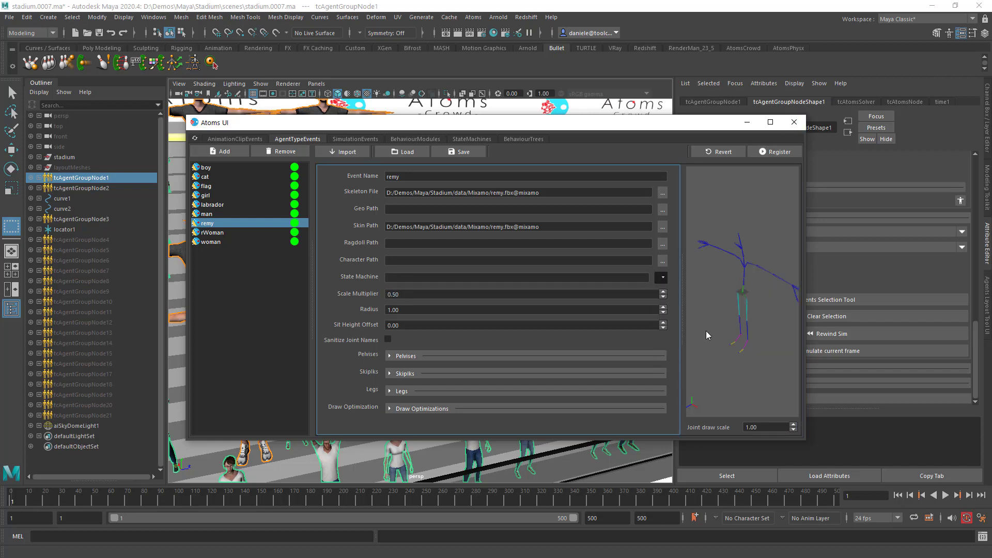
click(771, 152)
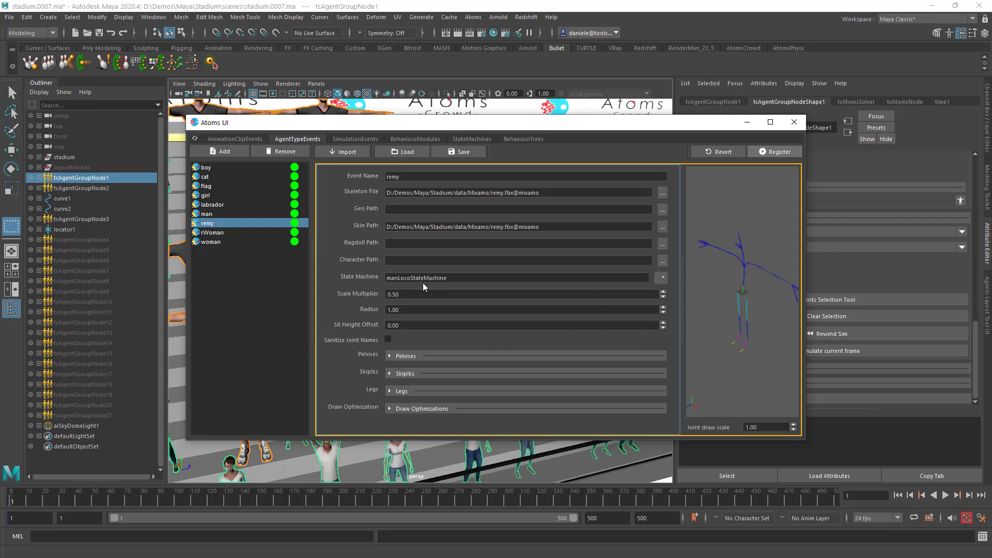
click(794, 126)
click(902, 499)
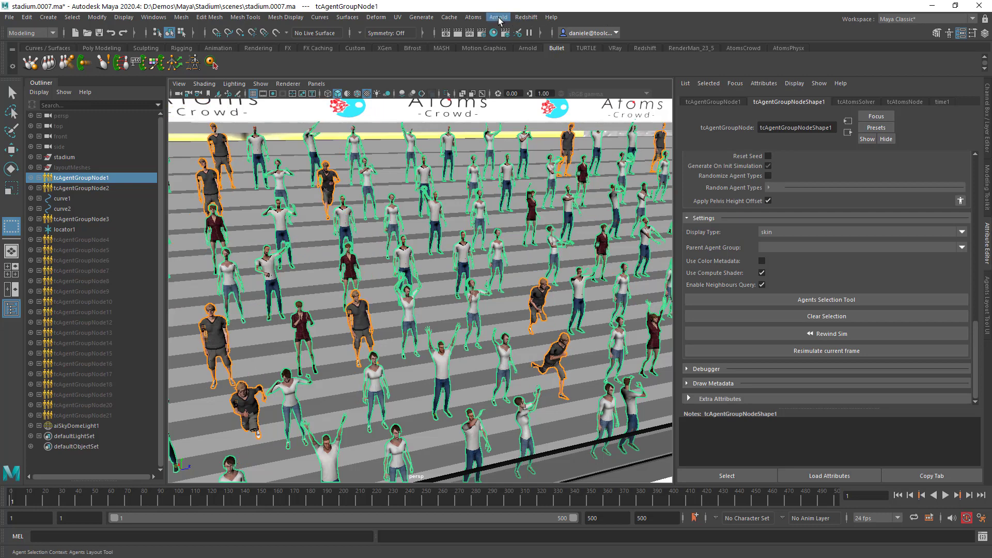
Step: Reopen the Atoms UI, register the remy agent type with manStadiumStateMachine as its state machine, and rewind the simulation to check the crowd
click(474, 17)
click(503, 151)
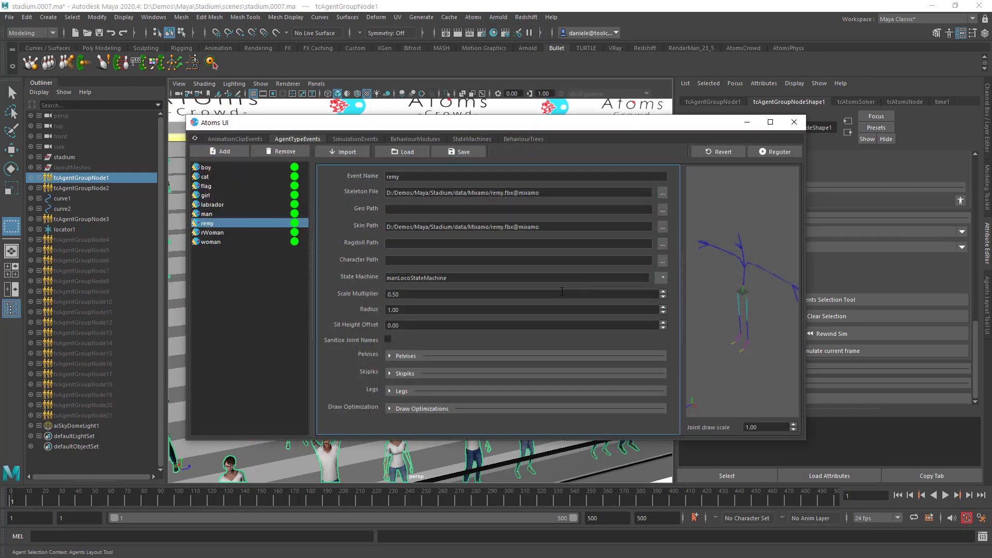
click(663, 278)
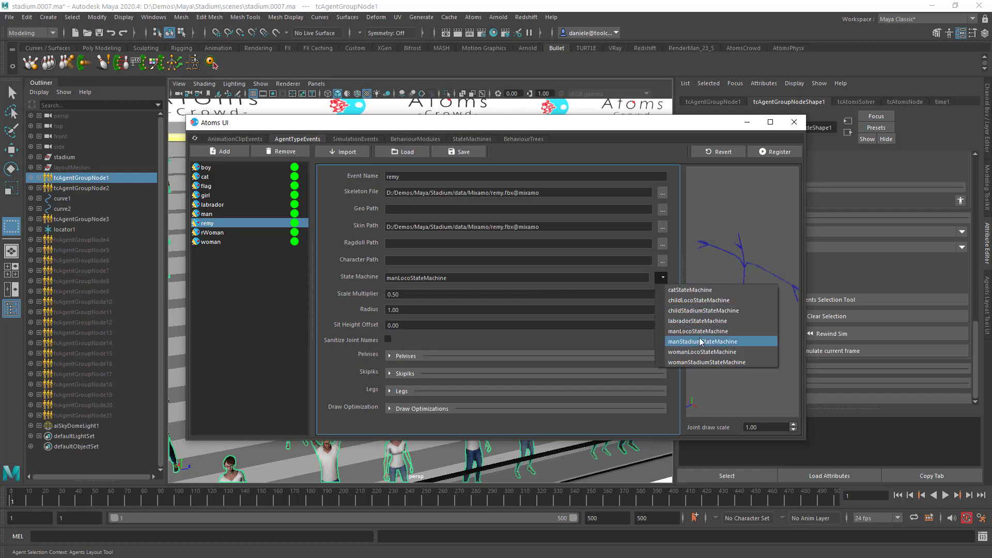
click(723, 339)
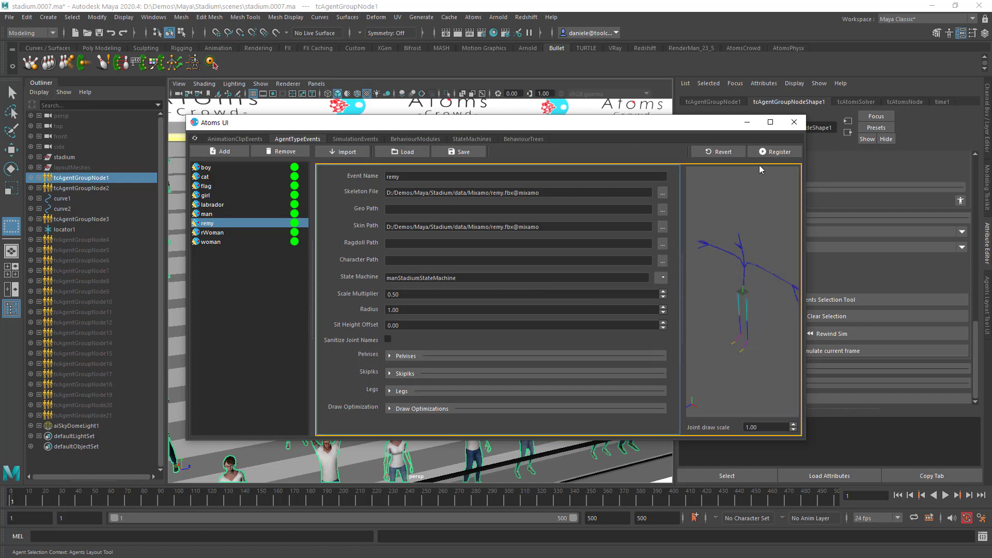
click(794, 123)
click(896, 496)
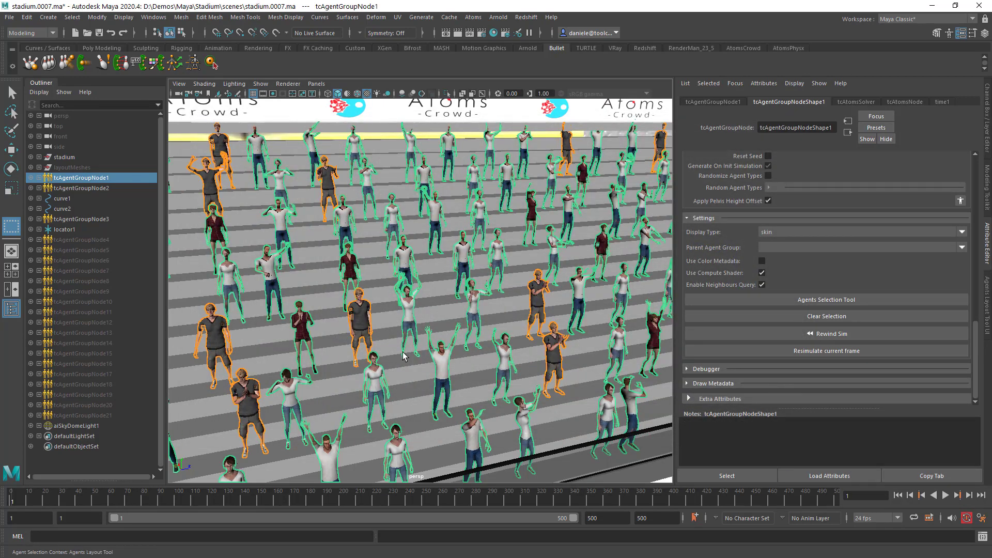
alt+middle_drag(310, 331, 292, 364)
scroll(292, 368, up, 1)
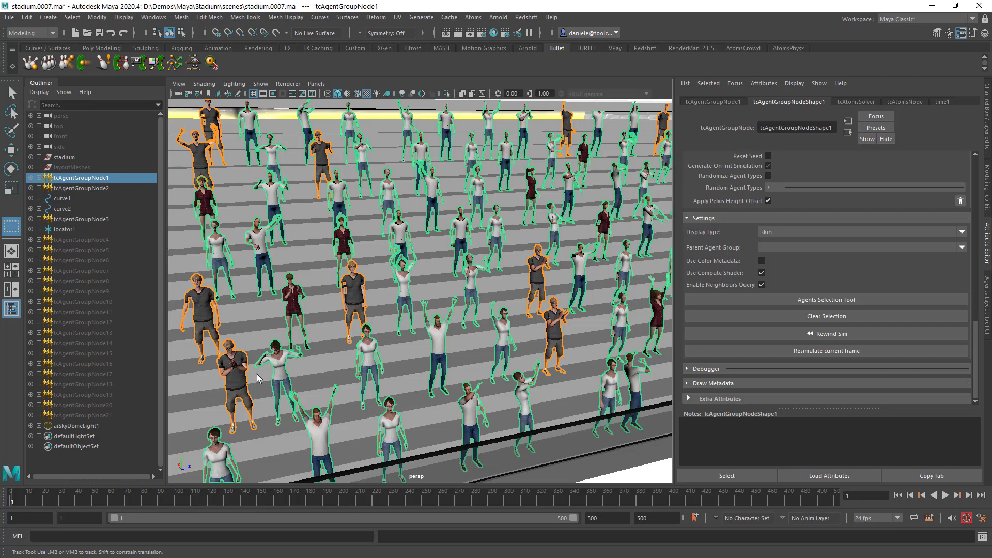
Step: Merge the variation JSON file from the Mixamo variations folder into the scene's existing Atoms variations
click(705, 302)
click(473, 17)
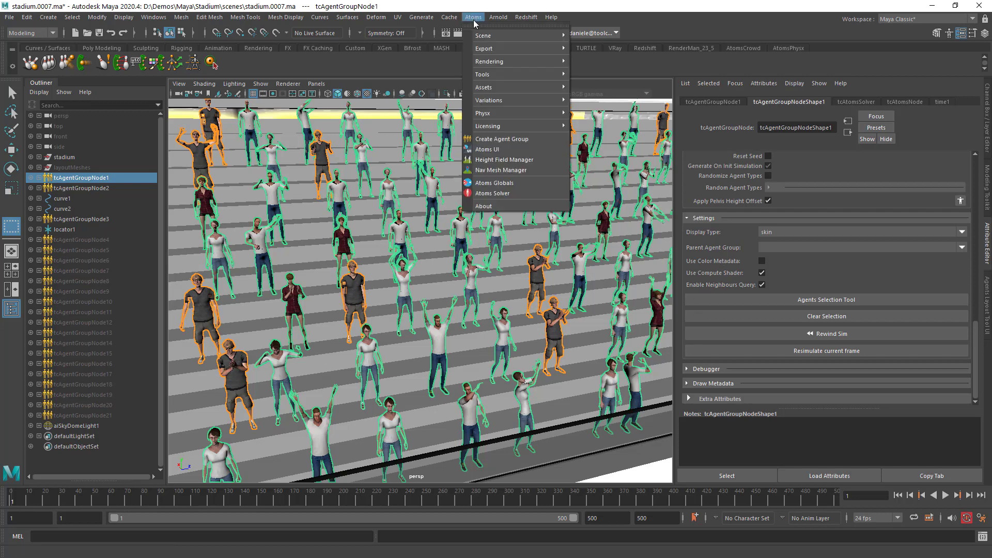
mouse_move(519, 101)
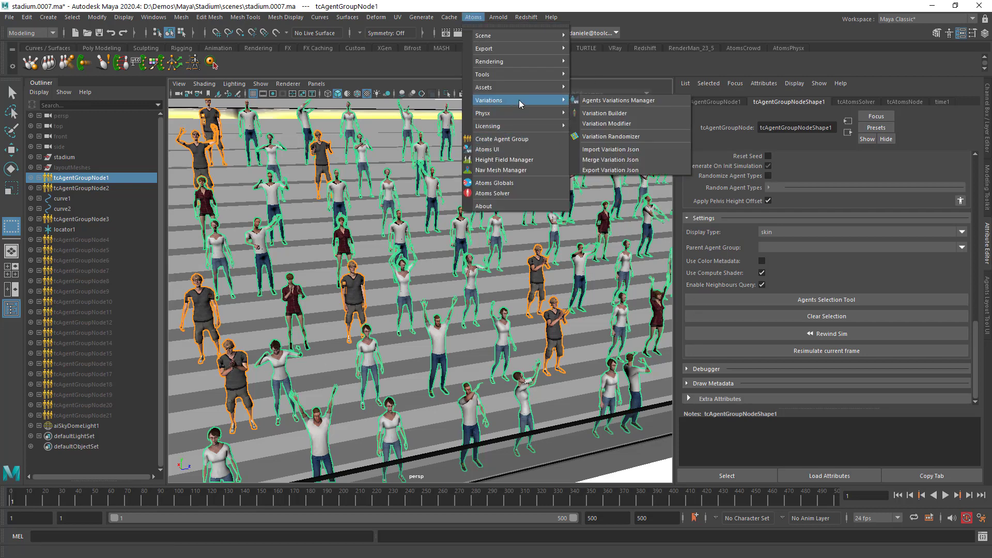
click(631, 159)
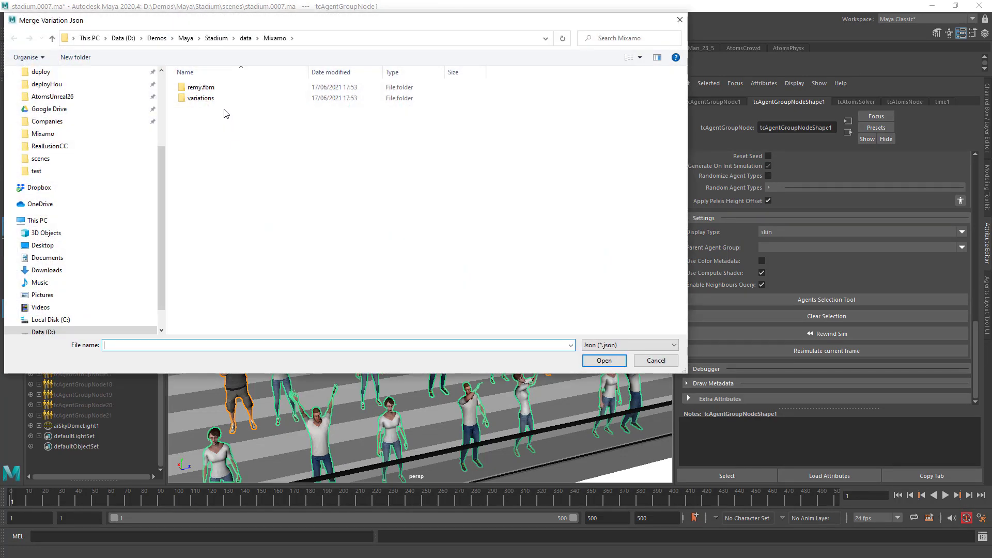
click(206, 99)
double_click(206, 100)
double_click(202, 141)
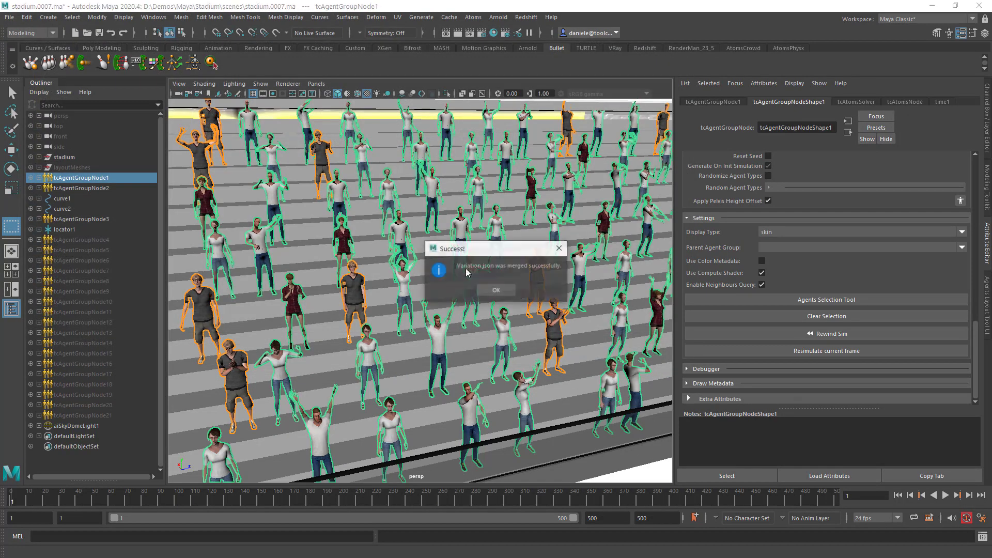
click(494, 291)
Step: Override the variation name of the selected agents to remy in the variations module of tcAgentGroupNode1
scroll(709, 242, up, 10)
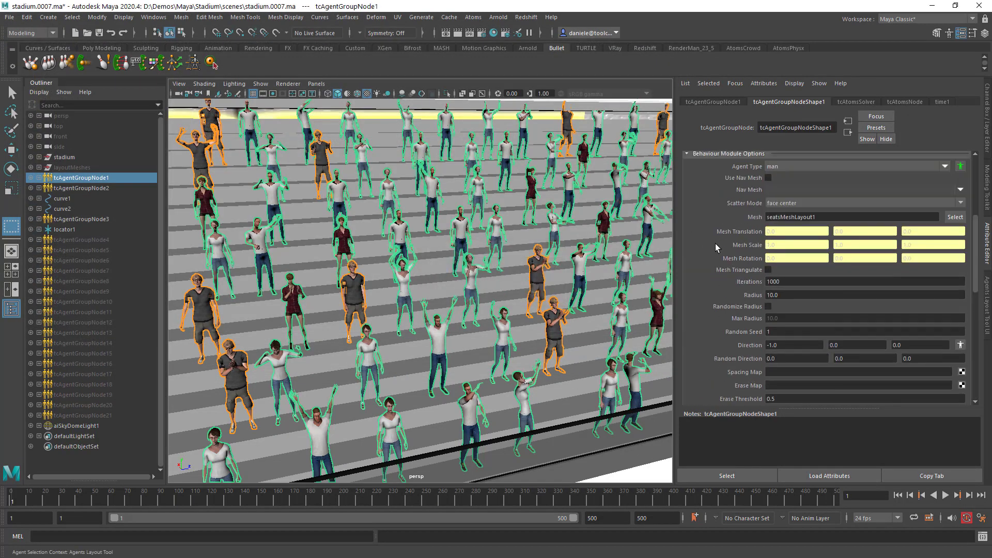
scroll(725, 247, up, 2)
click(725, 244)
scroll(837, 277, down, 1)
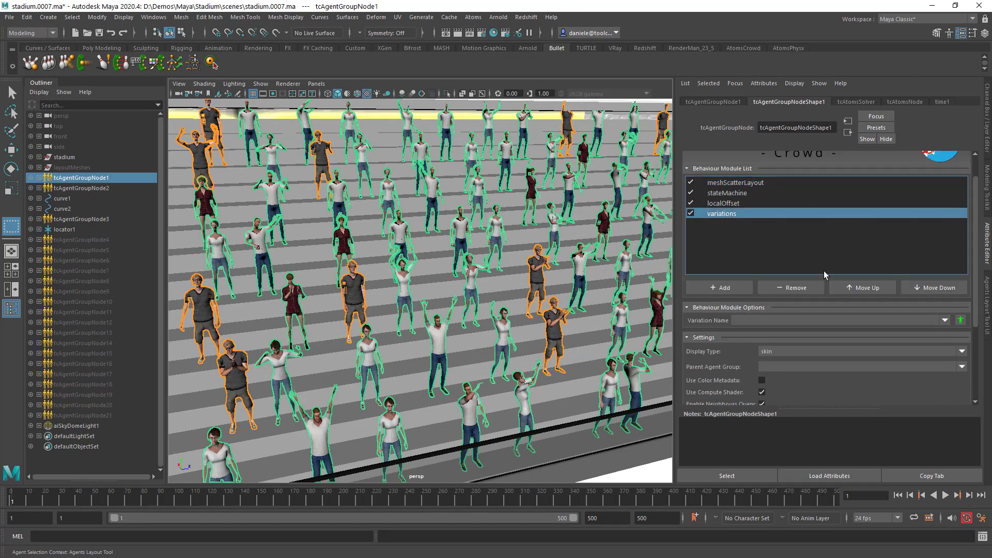
click(960, 320)
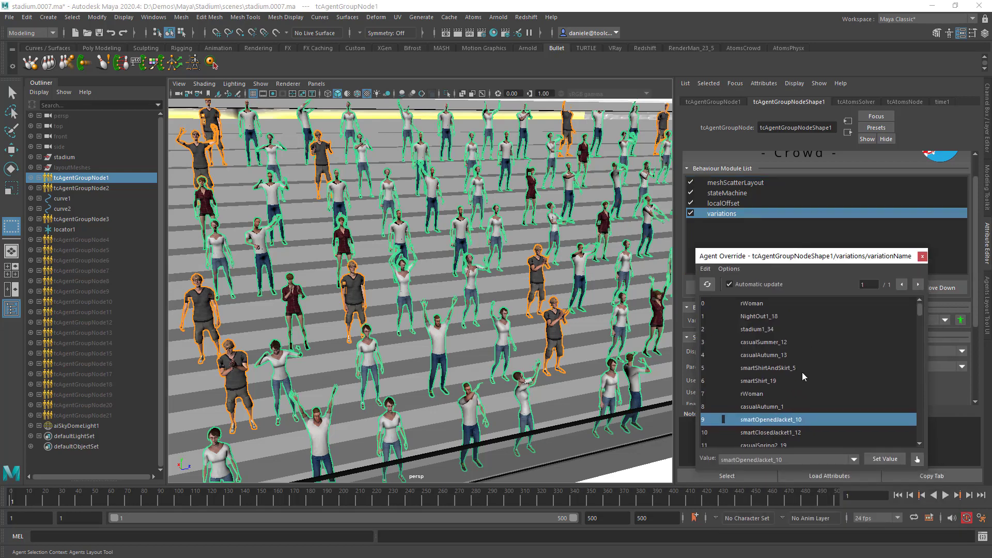
double_click(782, 458)
text(remy)
click(922, 257)
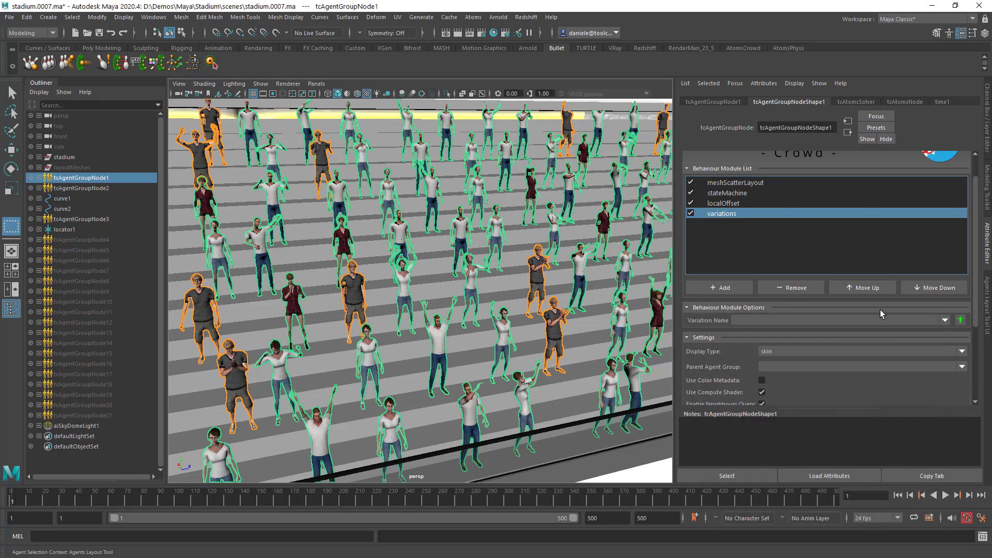
Step: Set the agent group's display type to variations and render the current frame with Arnold
scroll(711, 358, down, 3)
click(767, 291)
click(775, 319)
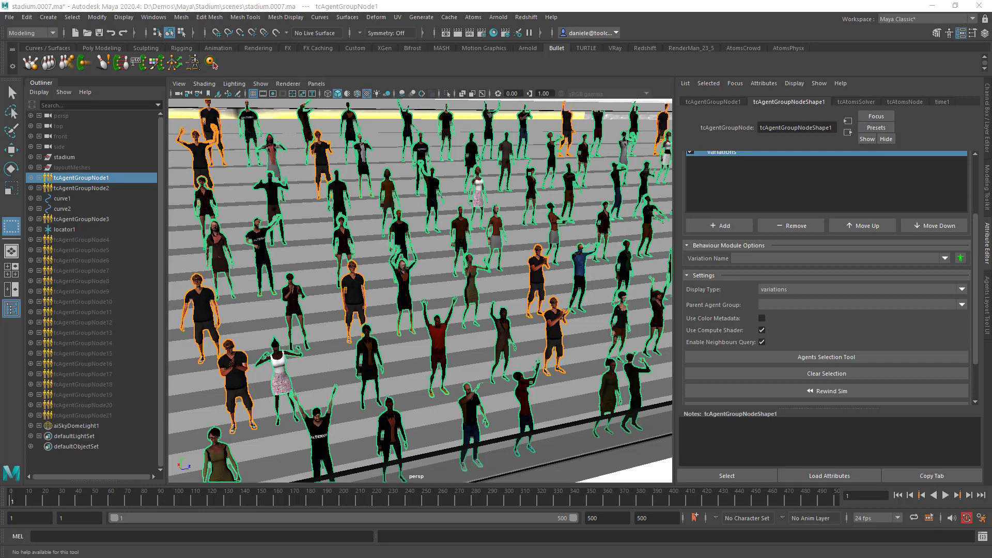
click(458, 33)
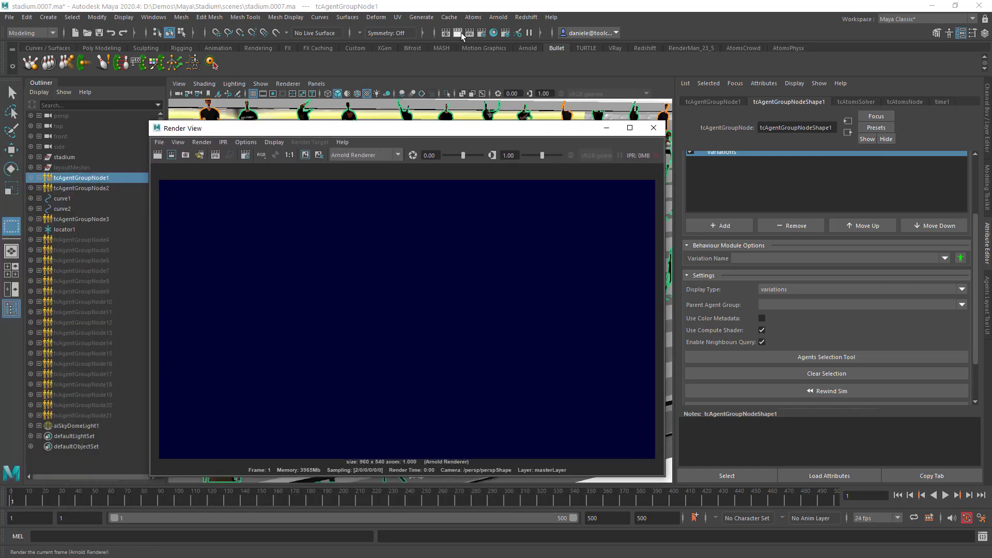